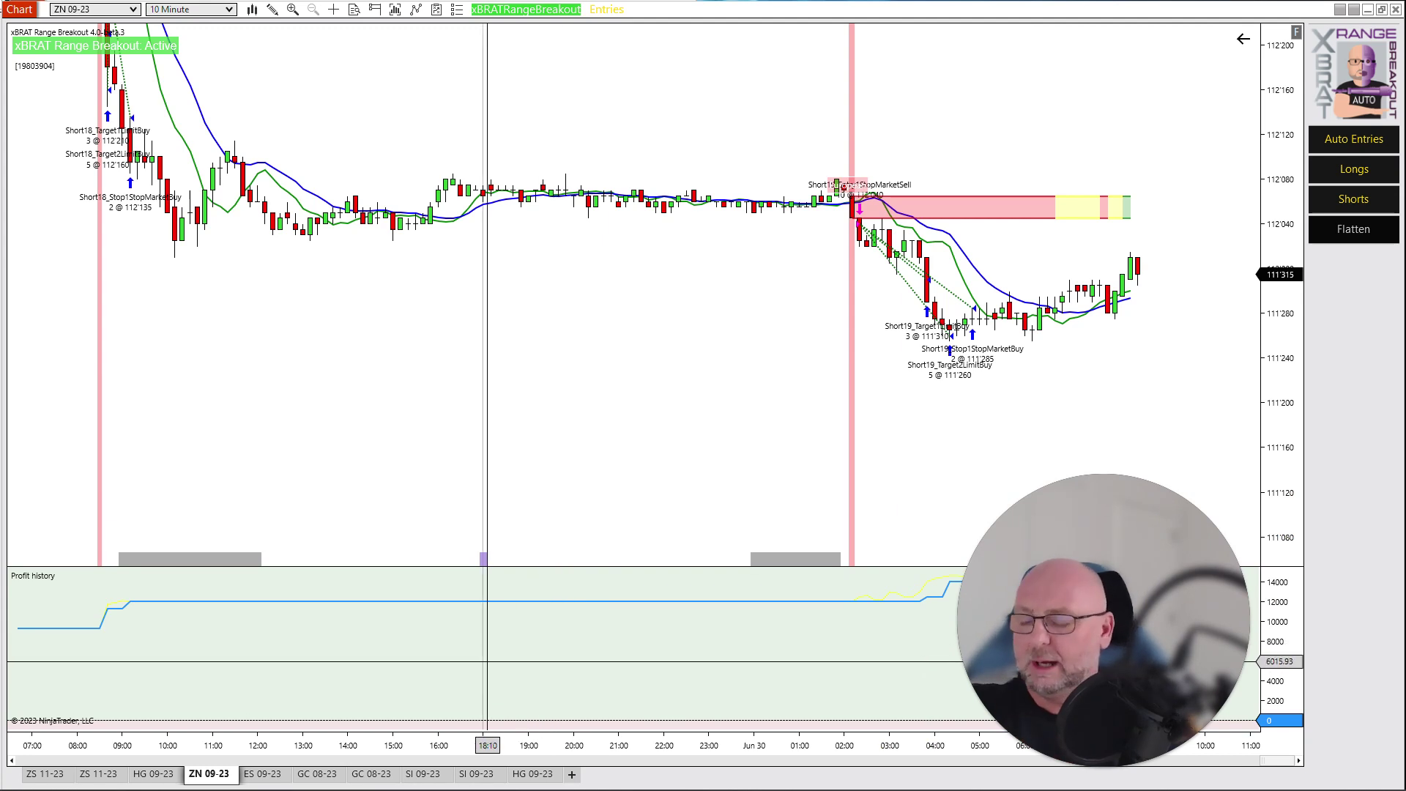
# - Review the price action and zones on both GC 08-23 charts and the second SI 09-23 chart
pyautogui.click(317, 774)
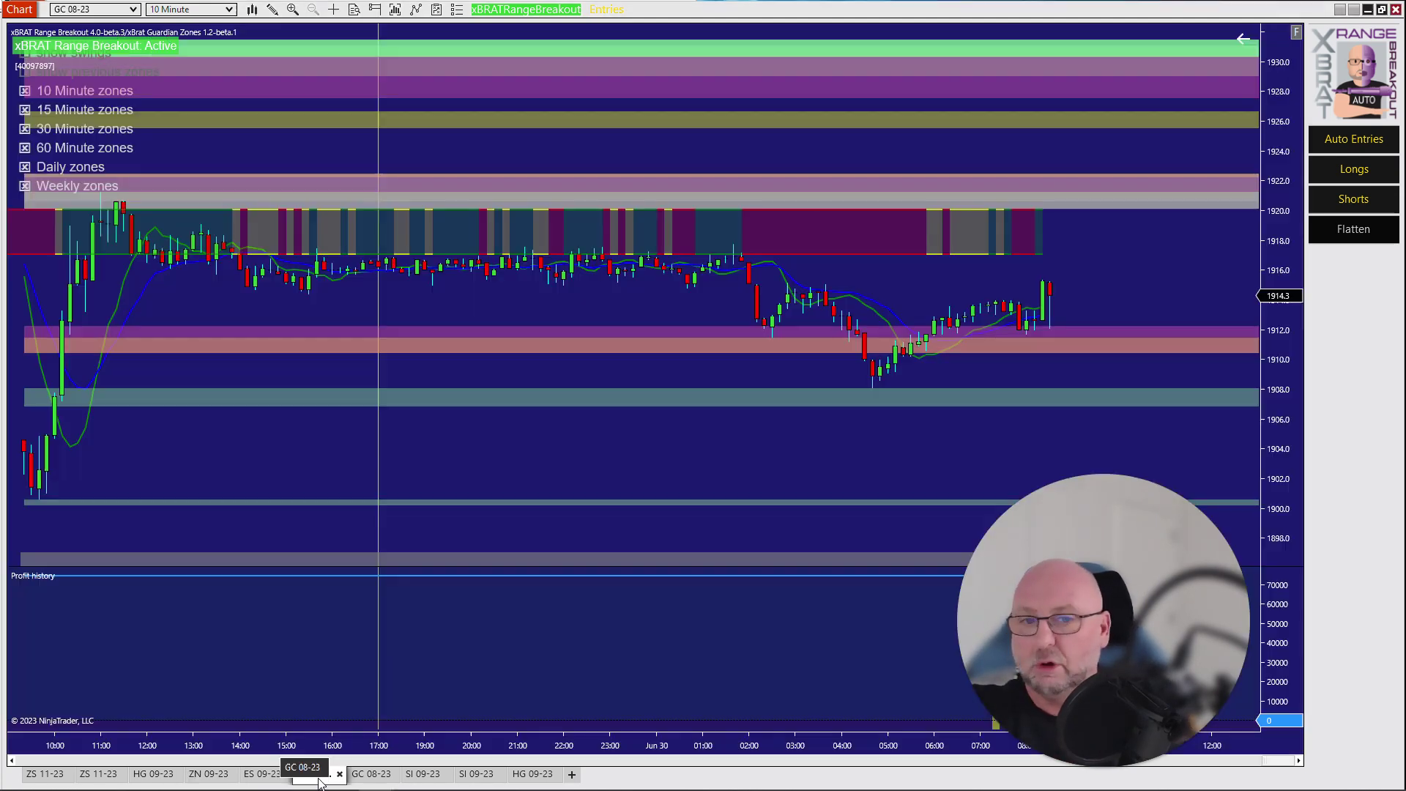
pyautogui.moveTo(1270, 359); pyautogui.dragTo(1245, 293)
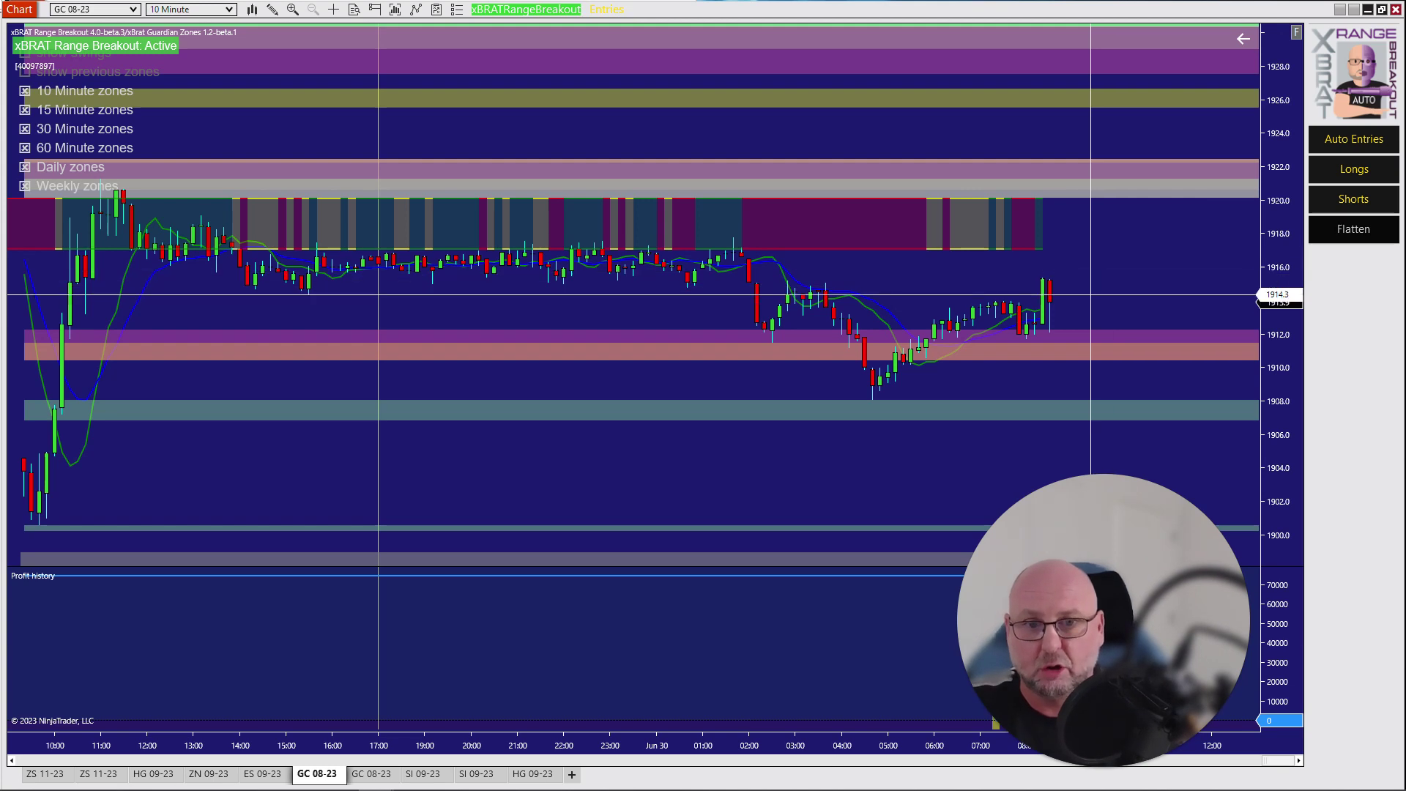
pyautogui.click(367, 776)
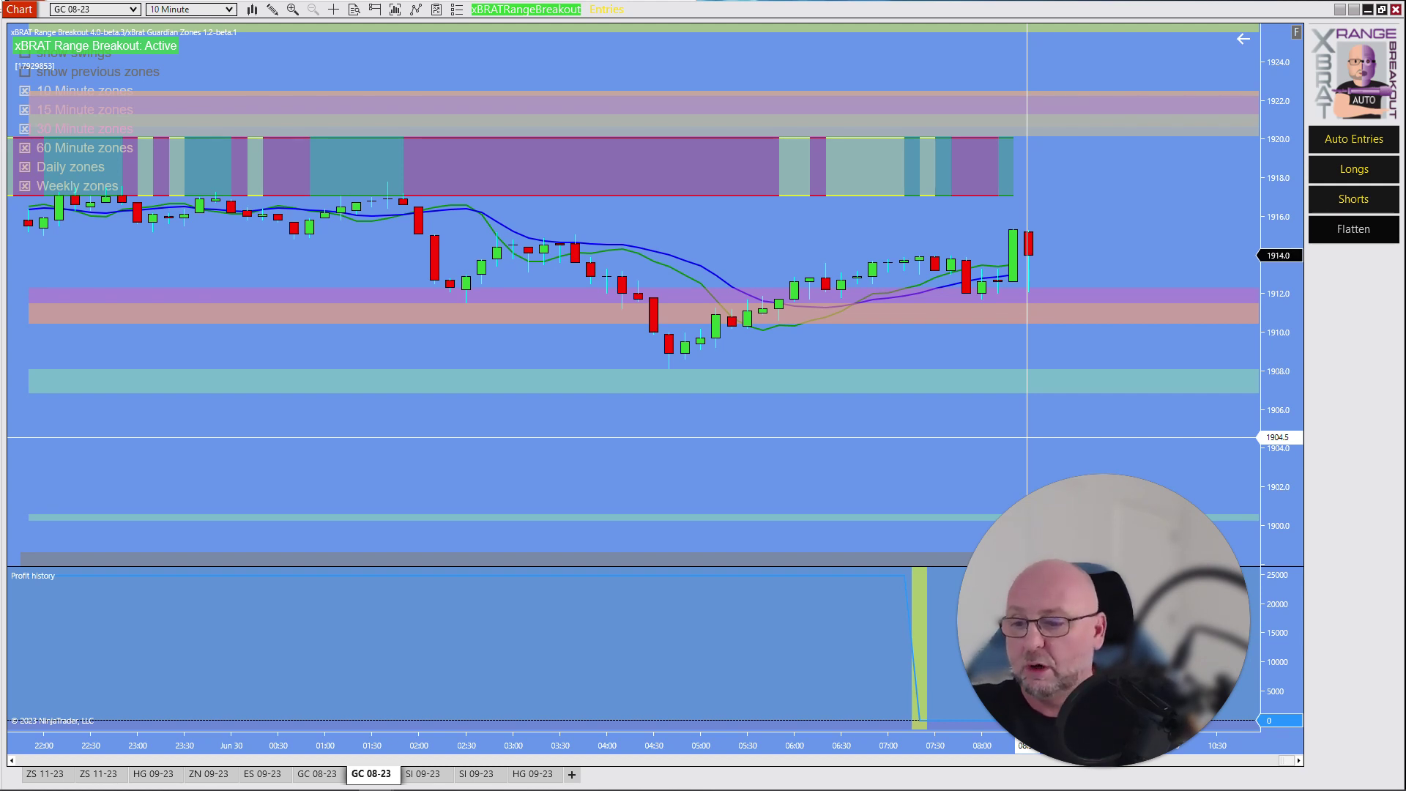
pyautogui.click(476, 773)
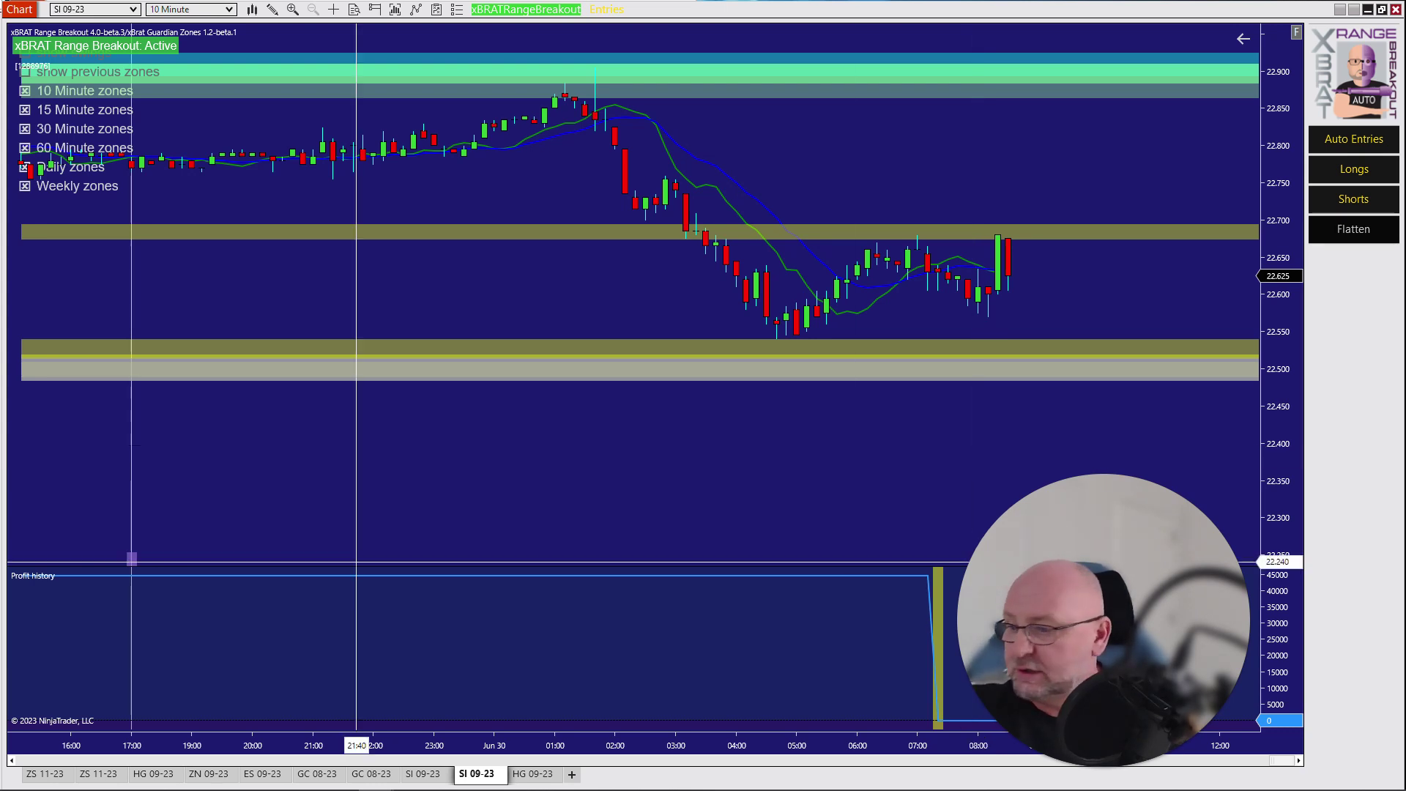
pyautogui.moveTo(847, 787)
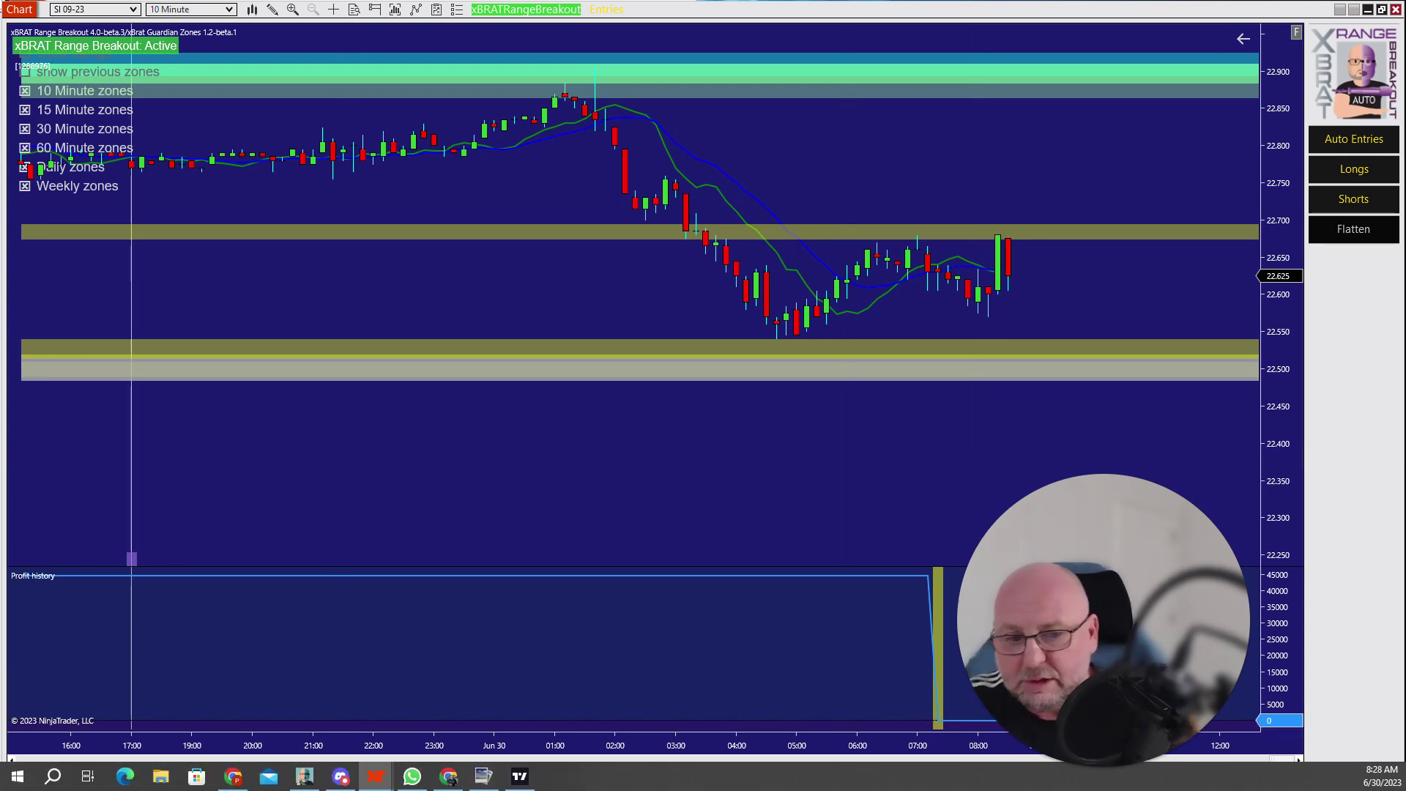
pyautogui.moveTo(1104, 771)
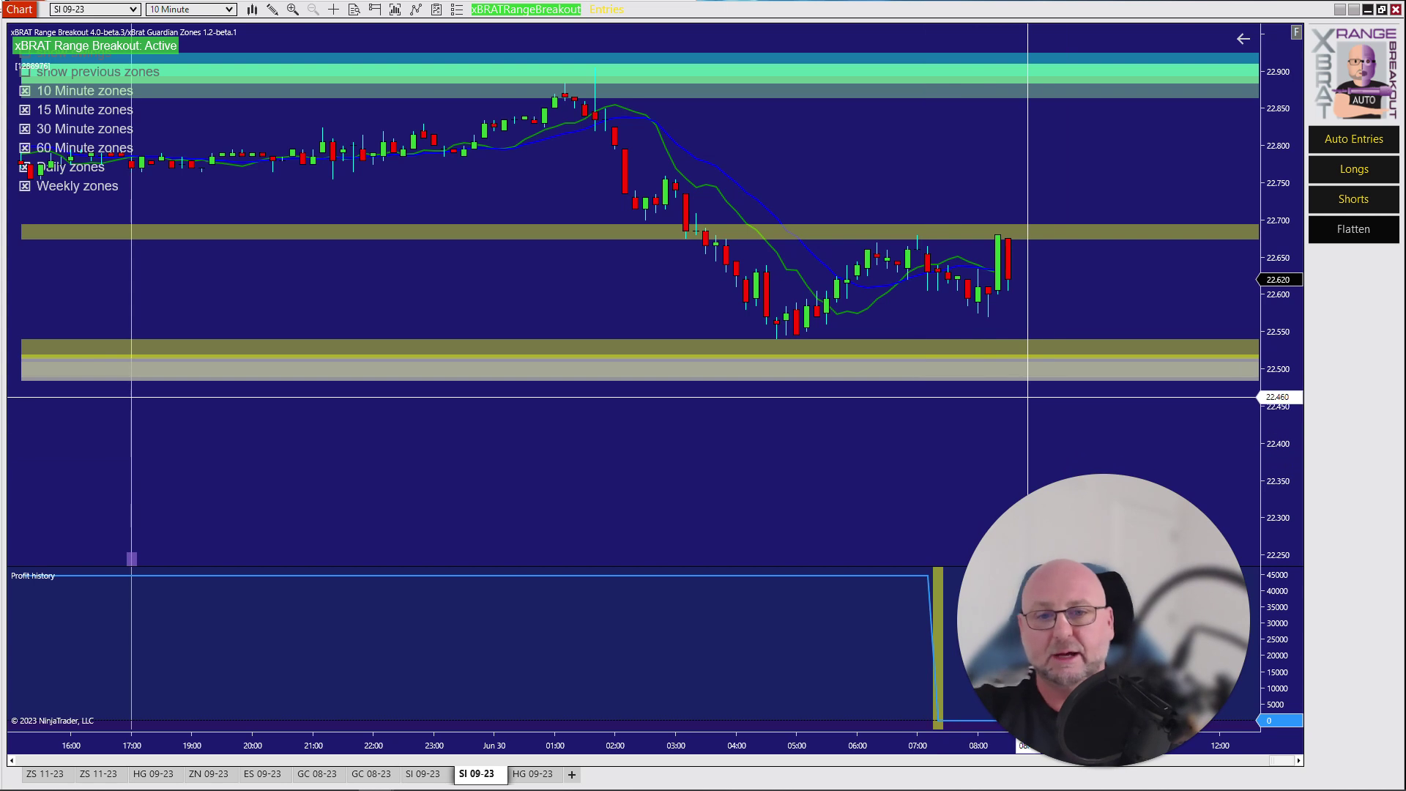
pyautogui.moveTo(1042, 443); pyautogui.dragTo(1091, 417)
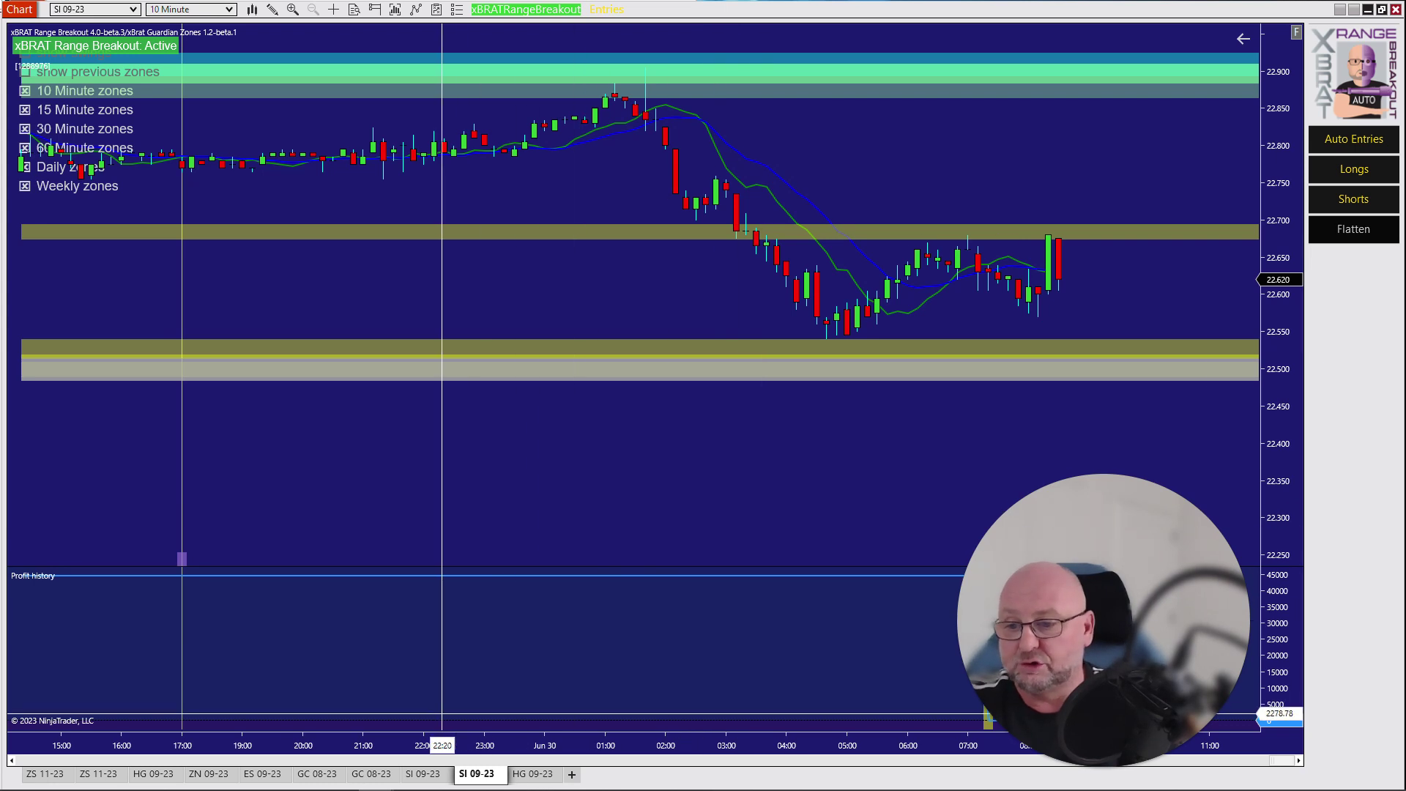
pyautogui.click(367, 776)
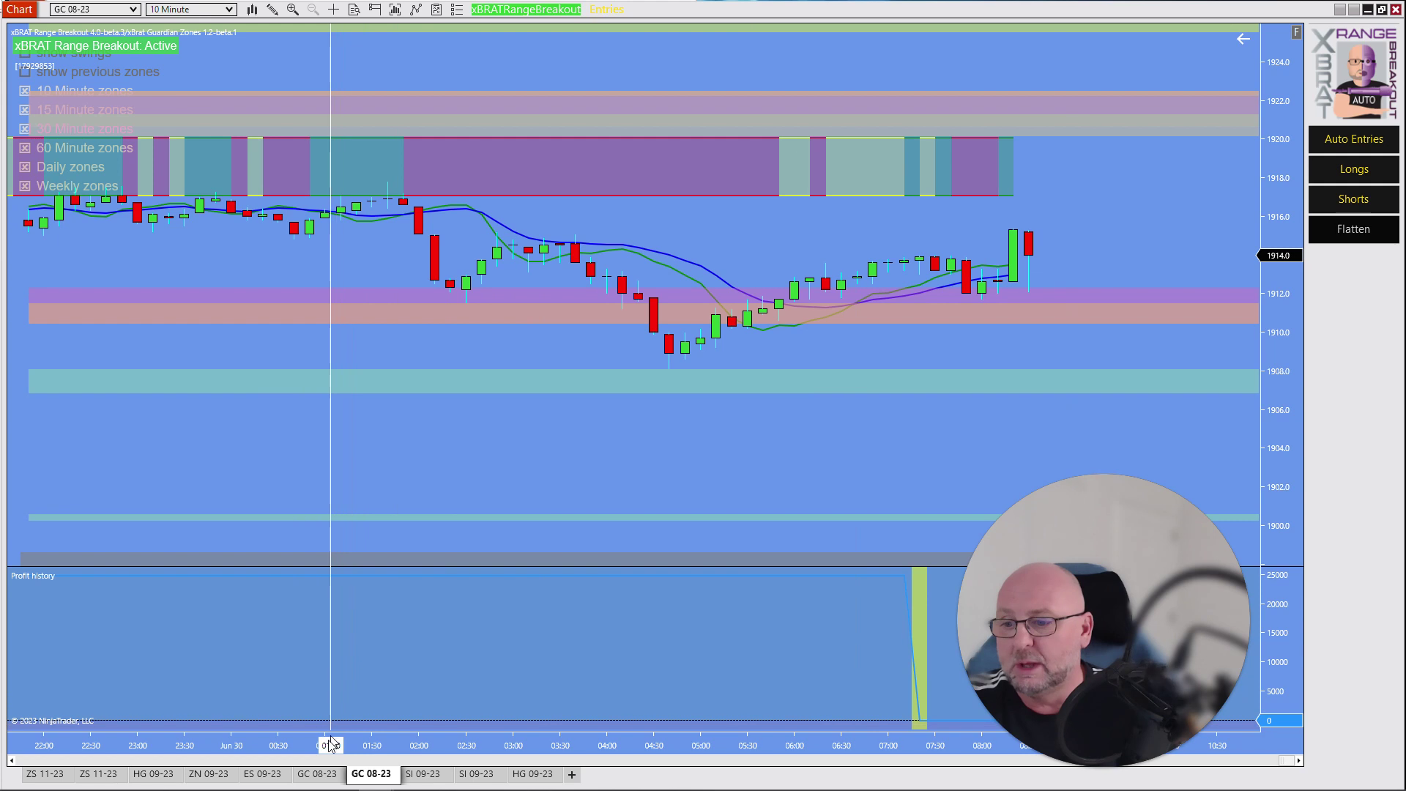
pyautogui.click(321, 774)
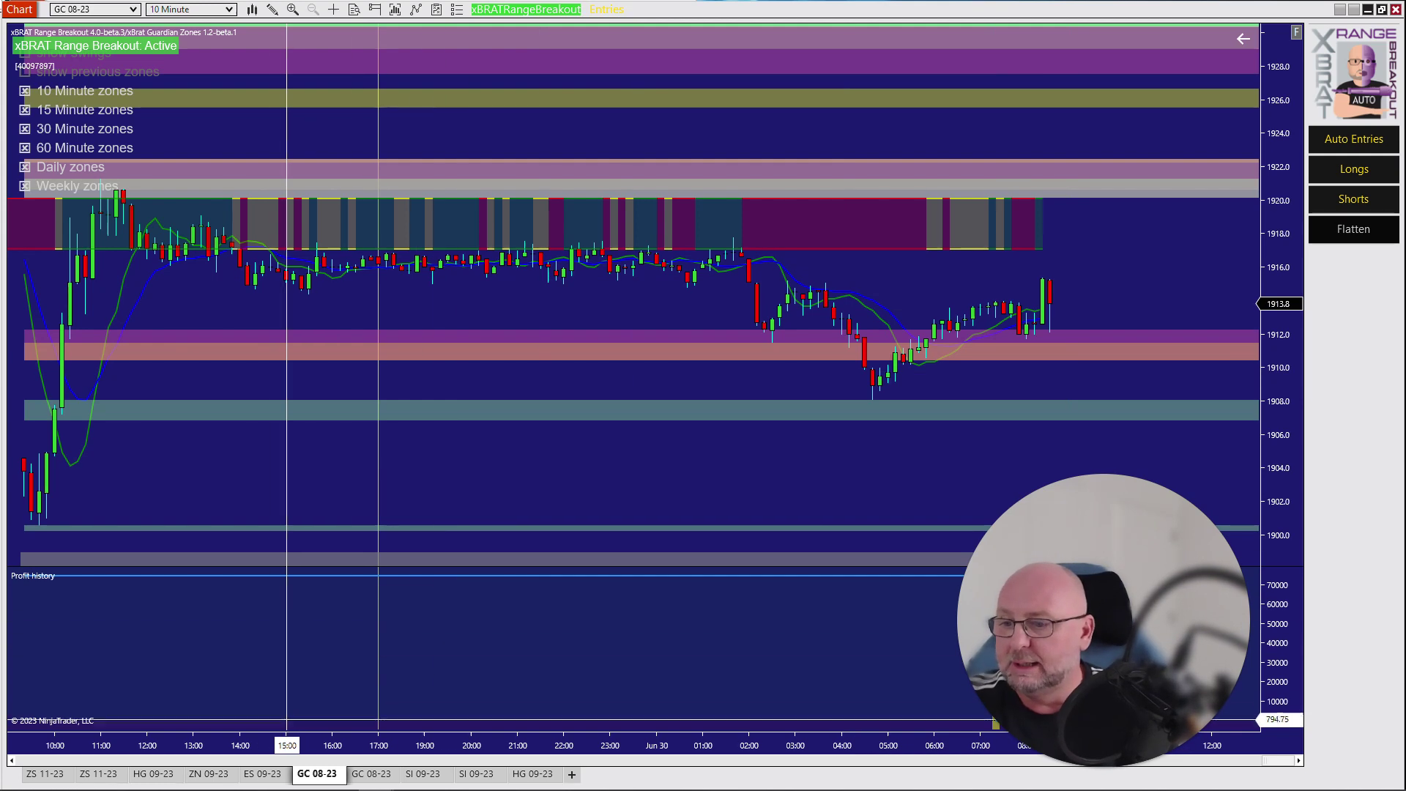
# - Examine the Short19 entry, targets and stop exit on the ZN 09-23 chart, through to the latest bars
pyautogui.click(201, 779)
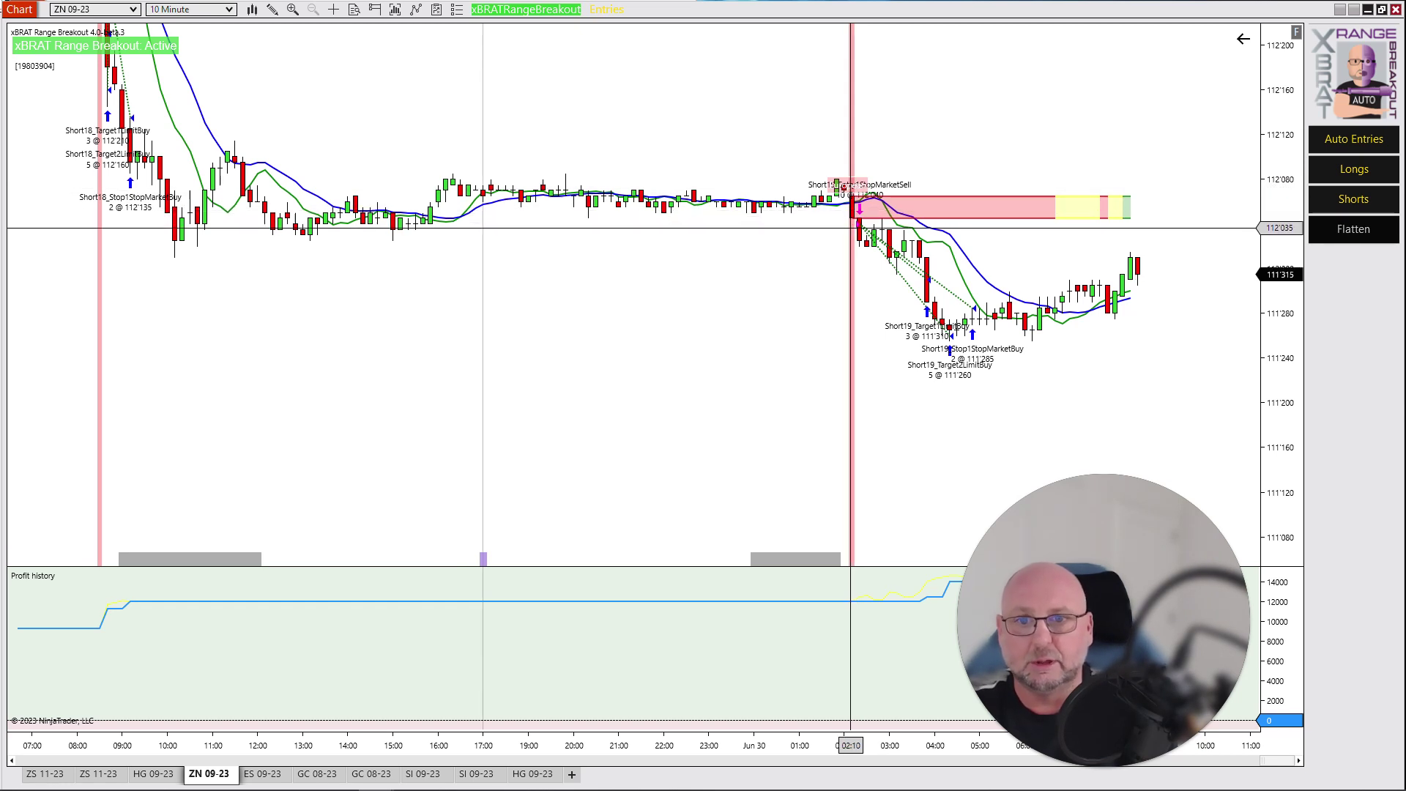
pyautogui.scroll(5, 910, 374)
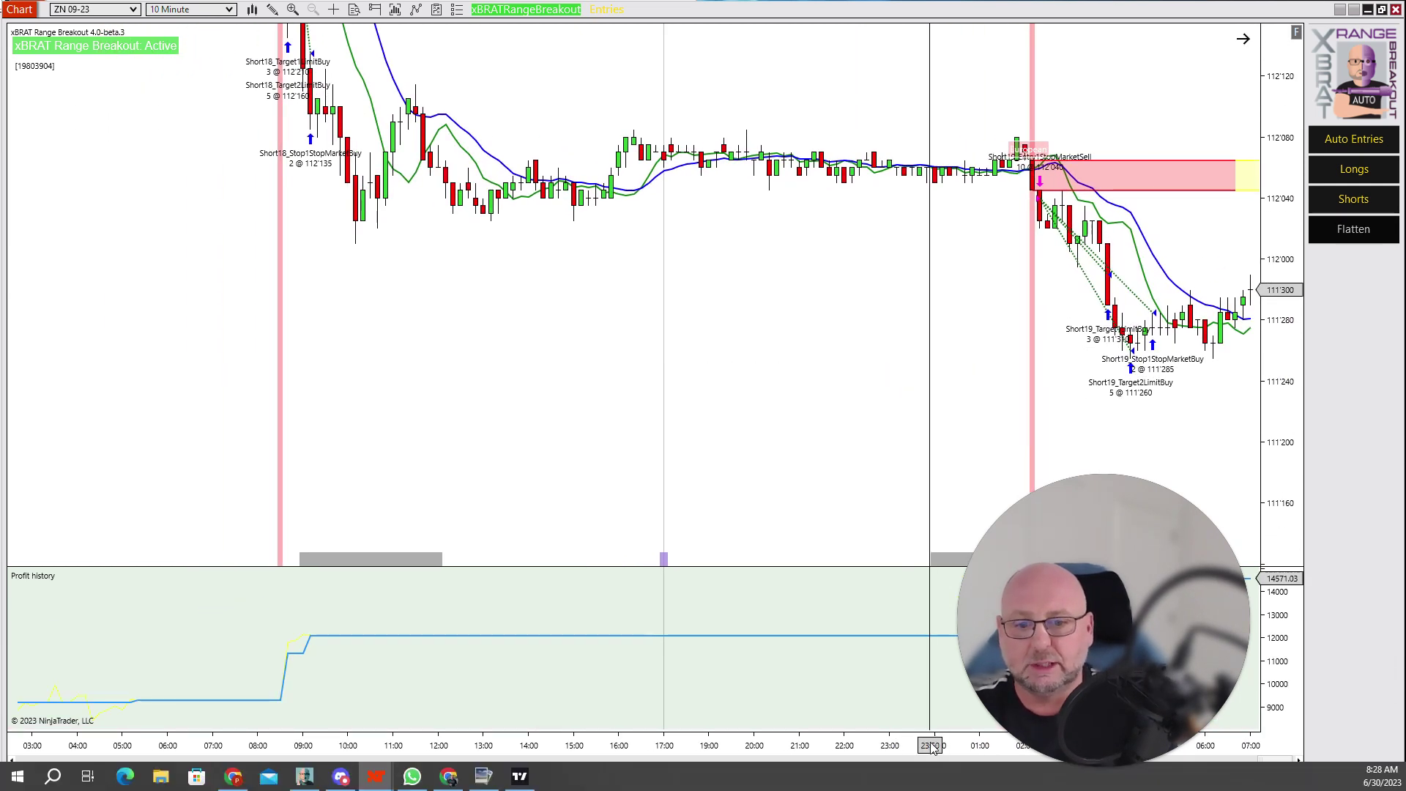
pyautogui.scroll(-5, 911, 375)
pyautogui.scroll(2, 958, 422)
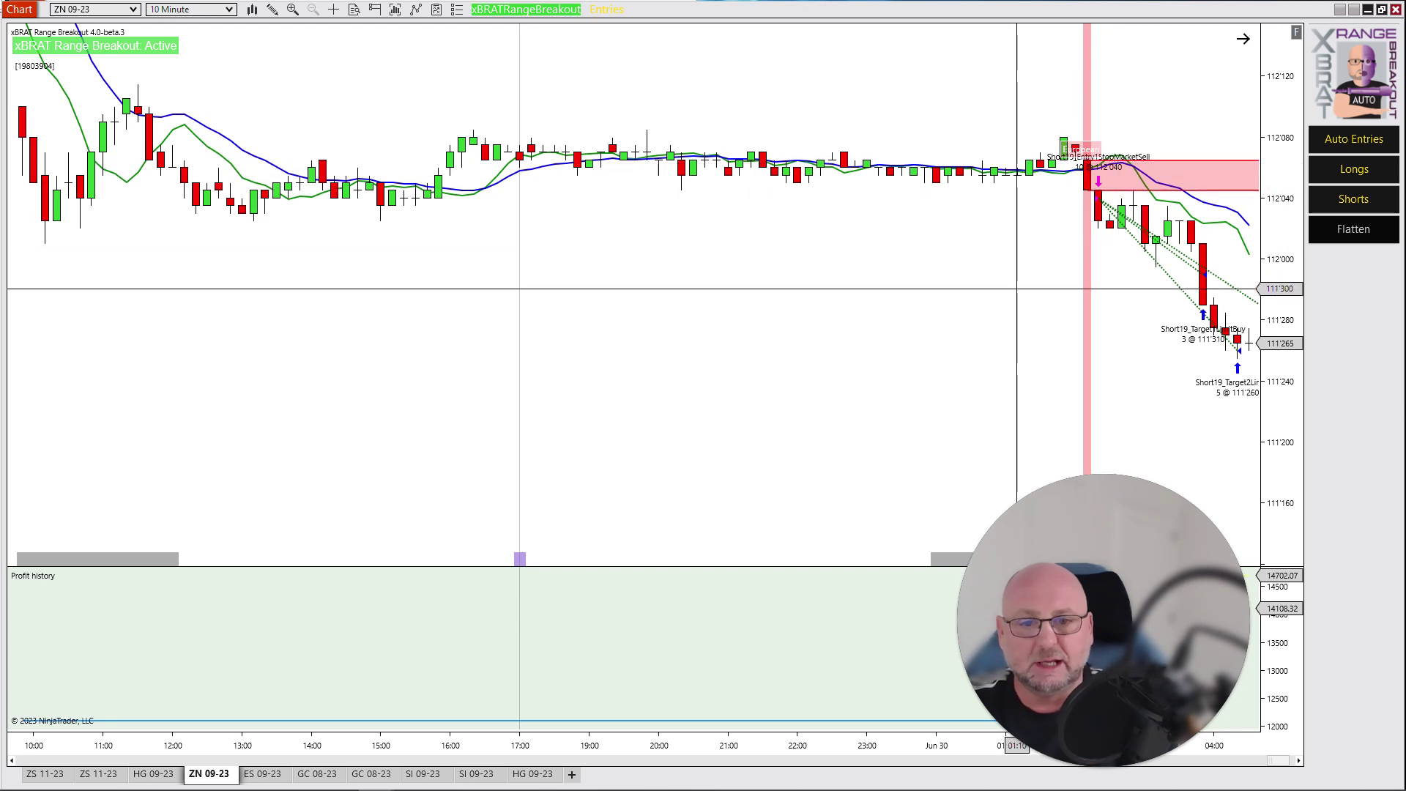
pyautogui.scroll(-2, 1103, 157)
pyautogui.scroll(-5, 913, 336)
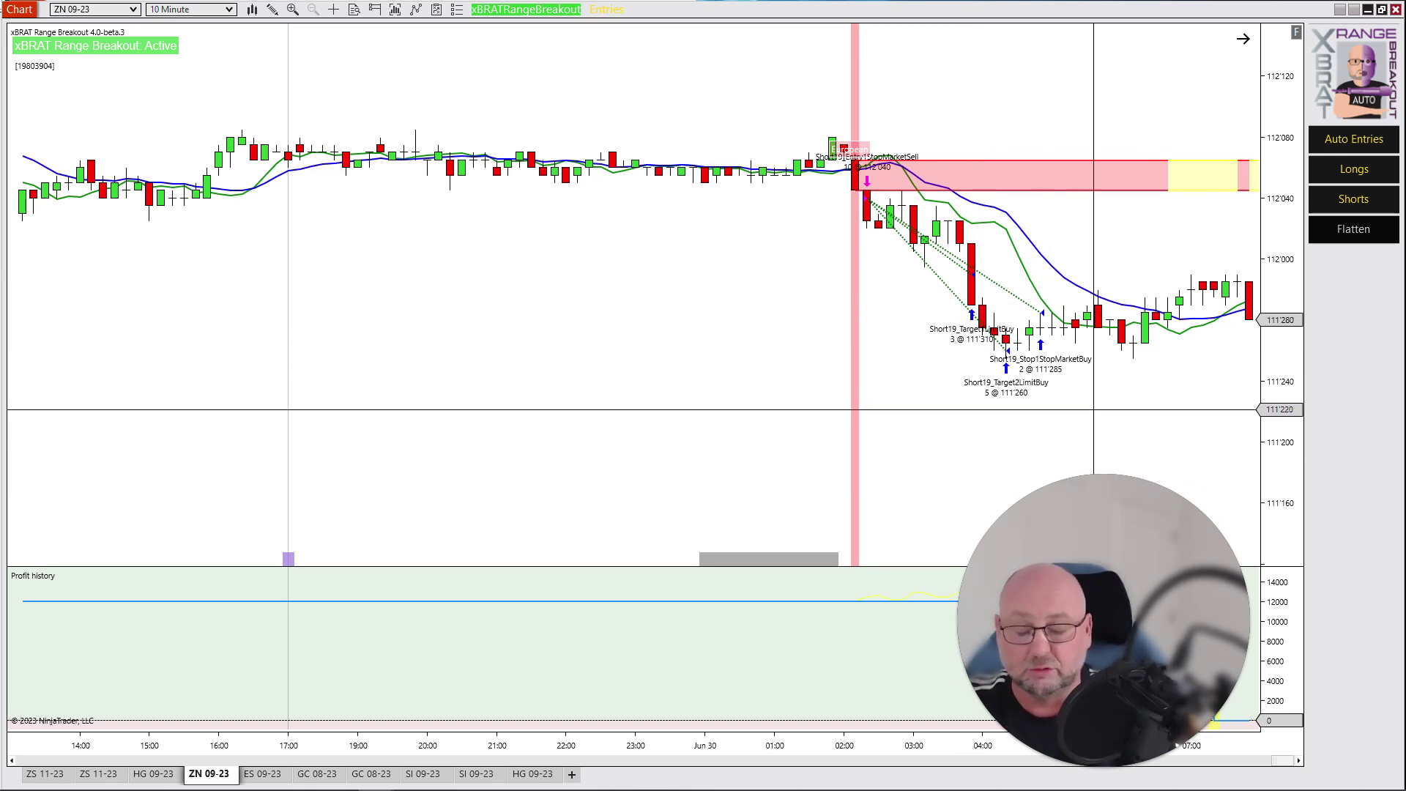
pyautogui.moveTo(1072, 412); pyautogui.dragTo(956, 410)
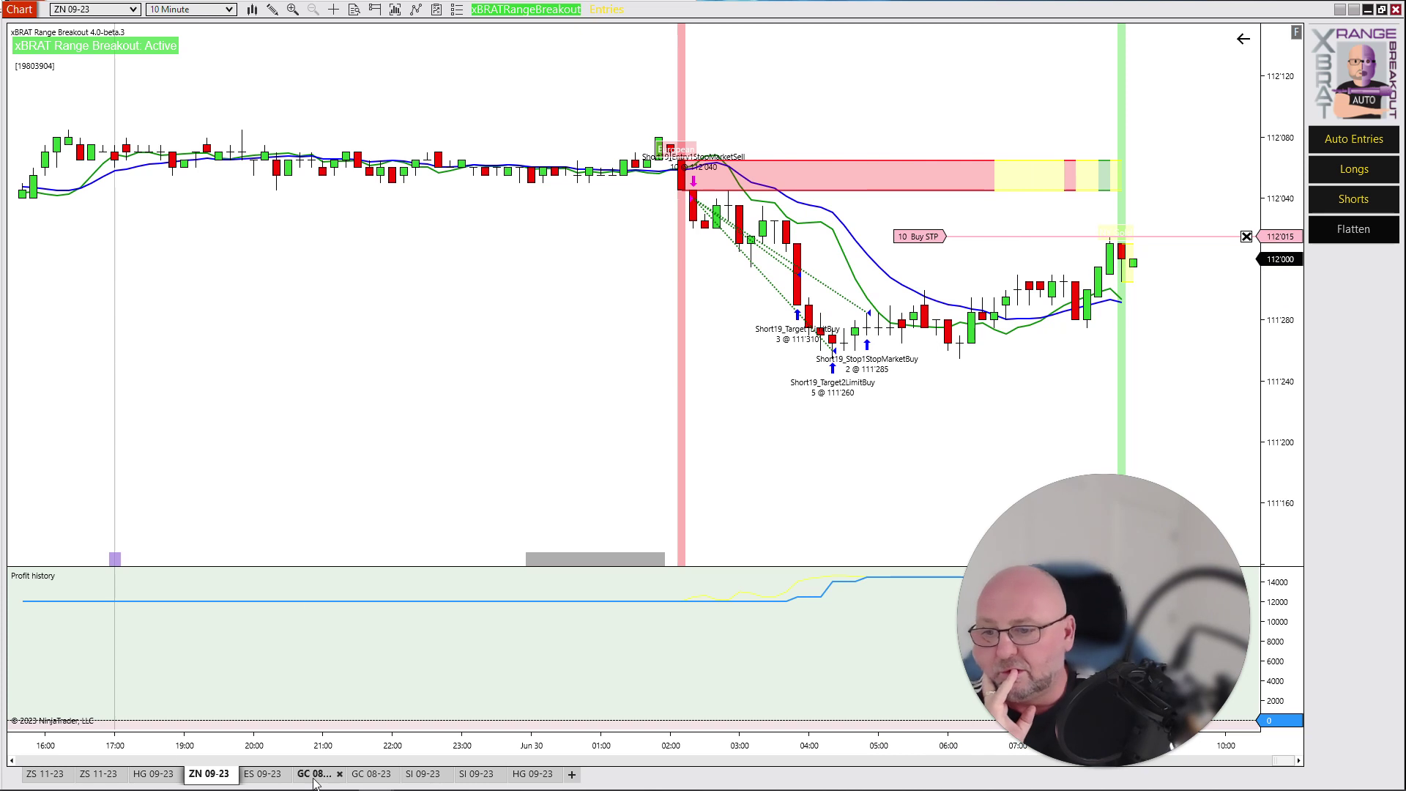
# - Check the NY Gold long positions and their working orders on the GC 08-23 and SI 09-23 charts
pyautogui.click(317, 776)
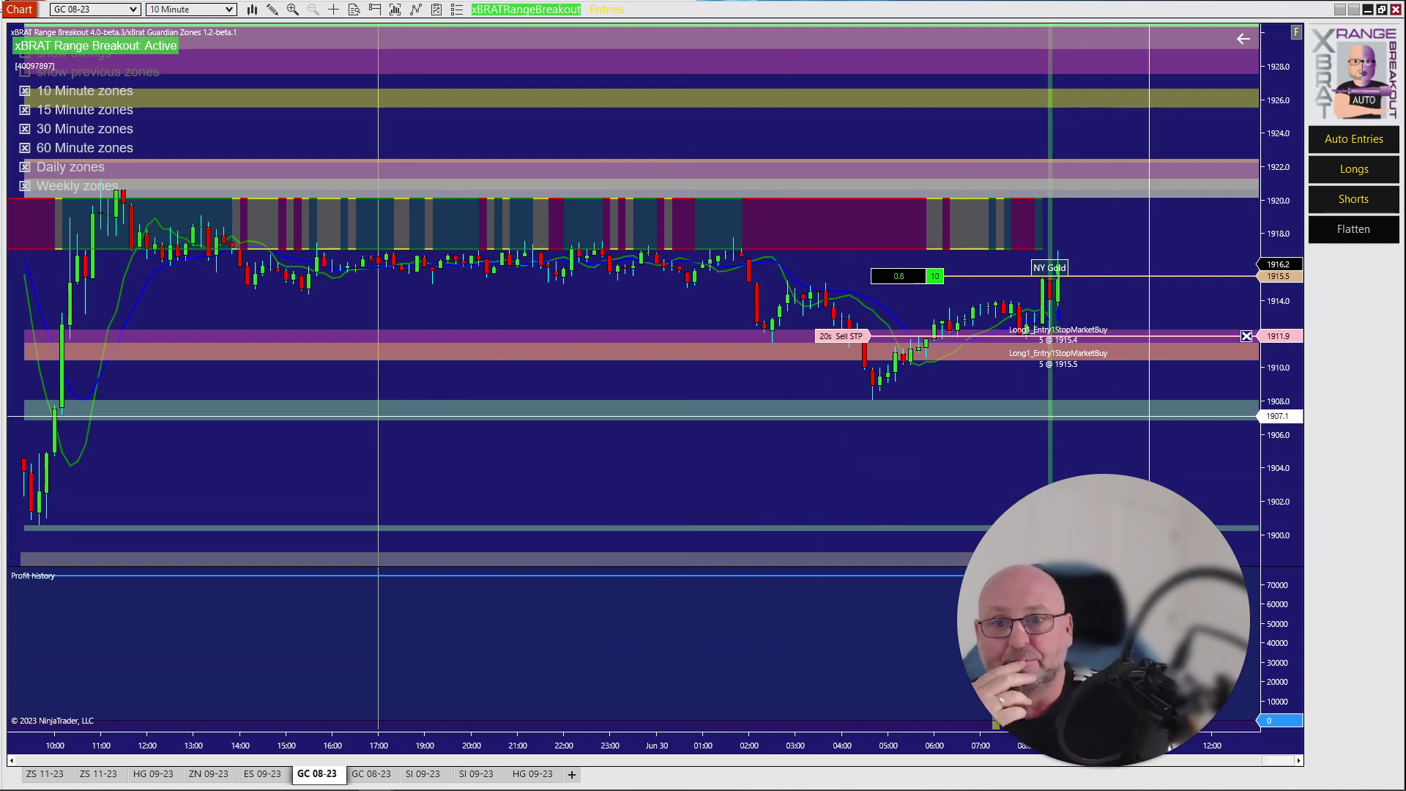
pyautogui.moveTo(1293, 403); pyautogui.dragTo(1302, 427)
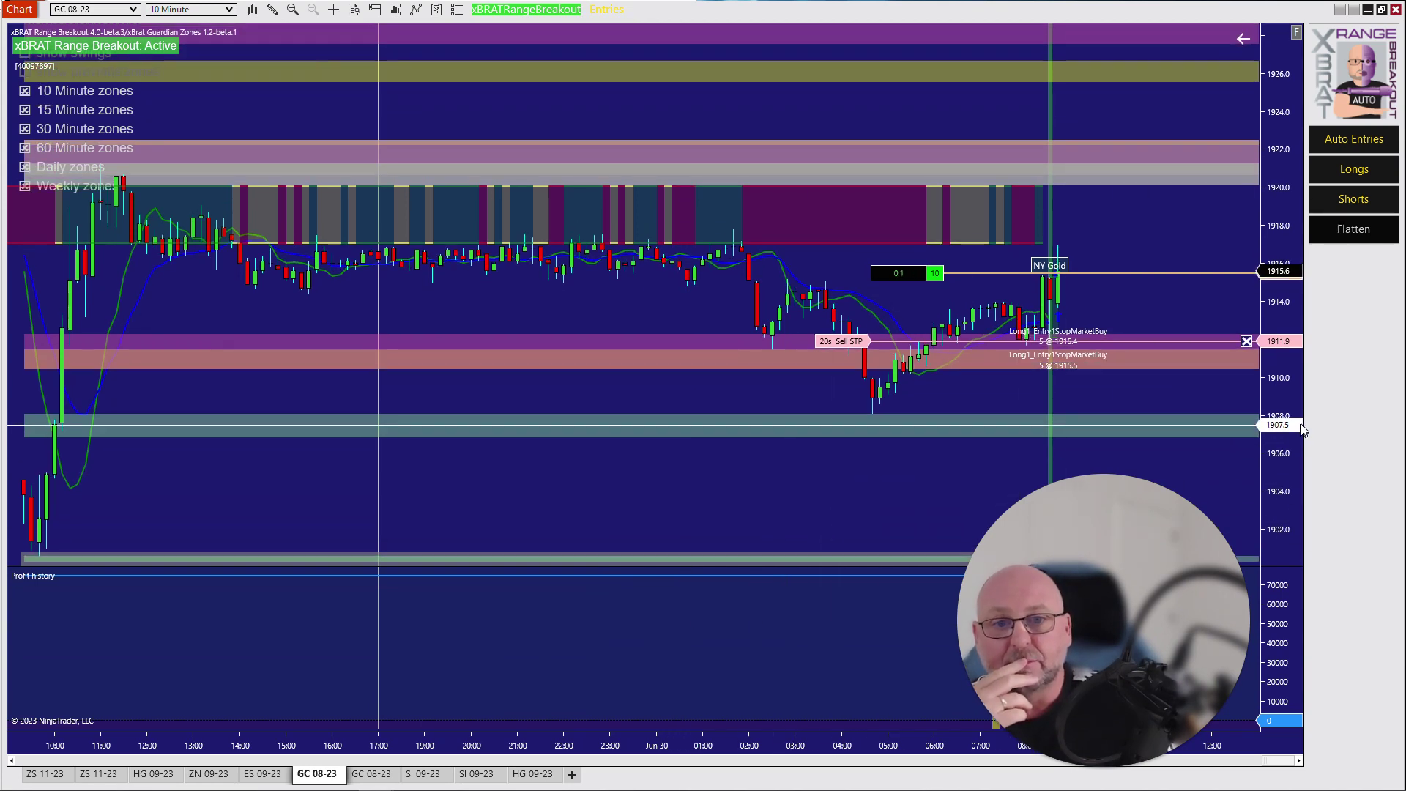
pyautogui.click(476, 773)
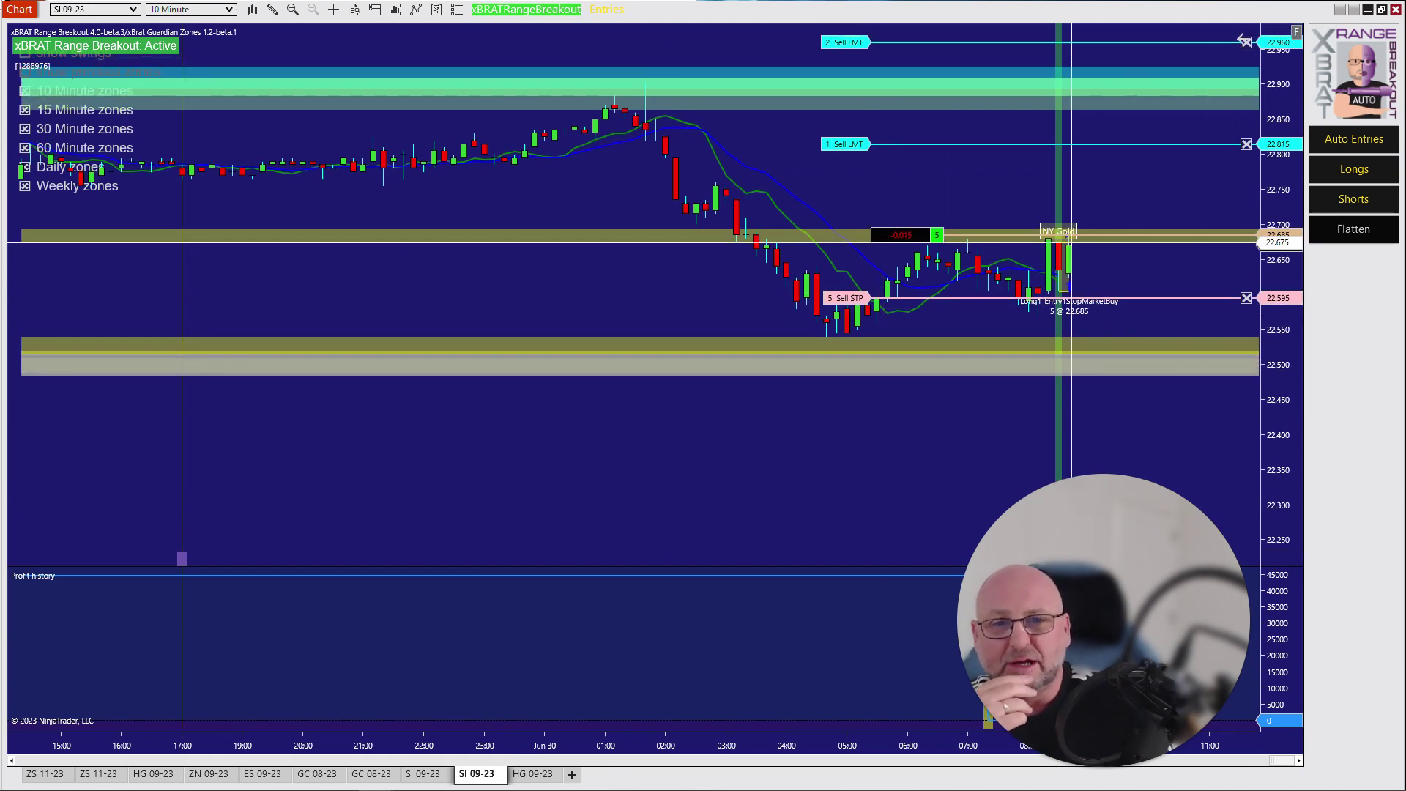
pyautogui.scroll(1, 950, 437)
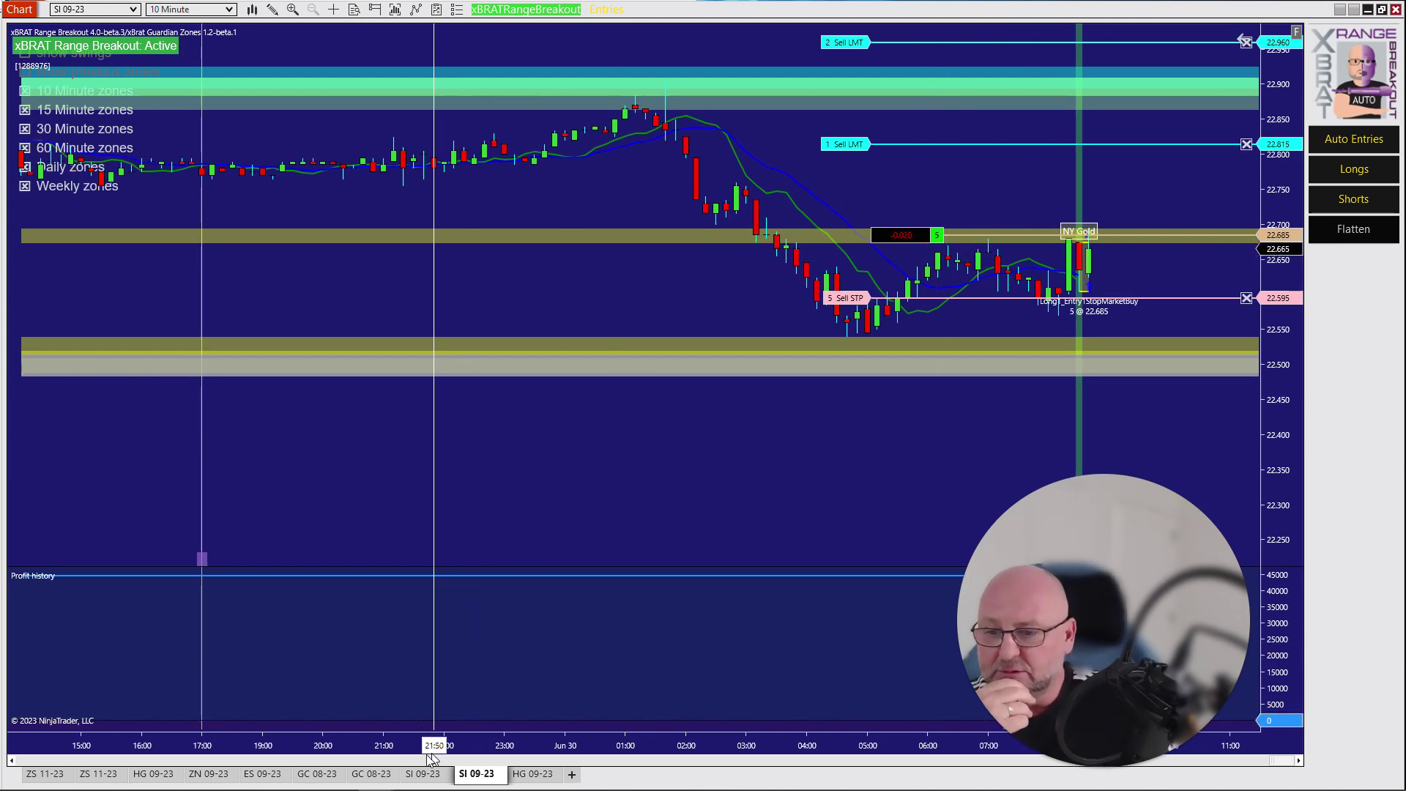
pyautogui.click(369, 774)
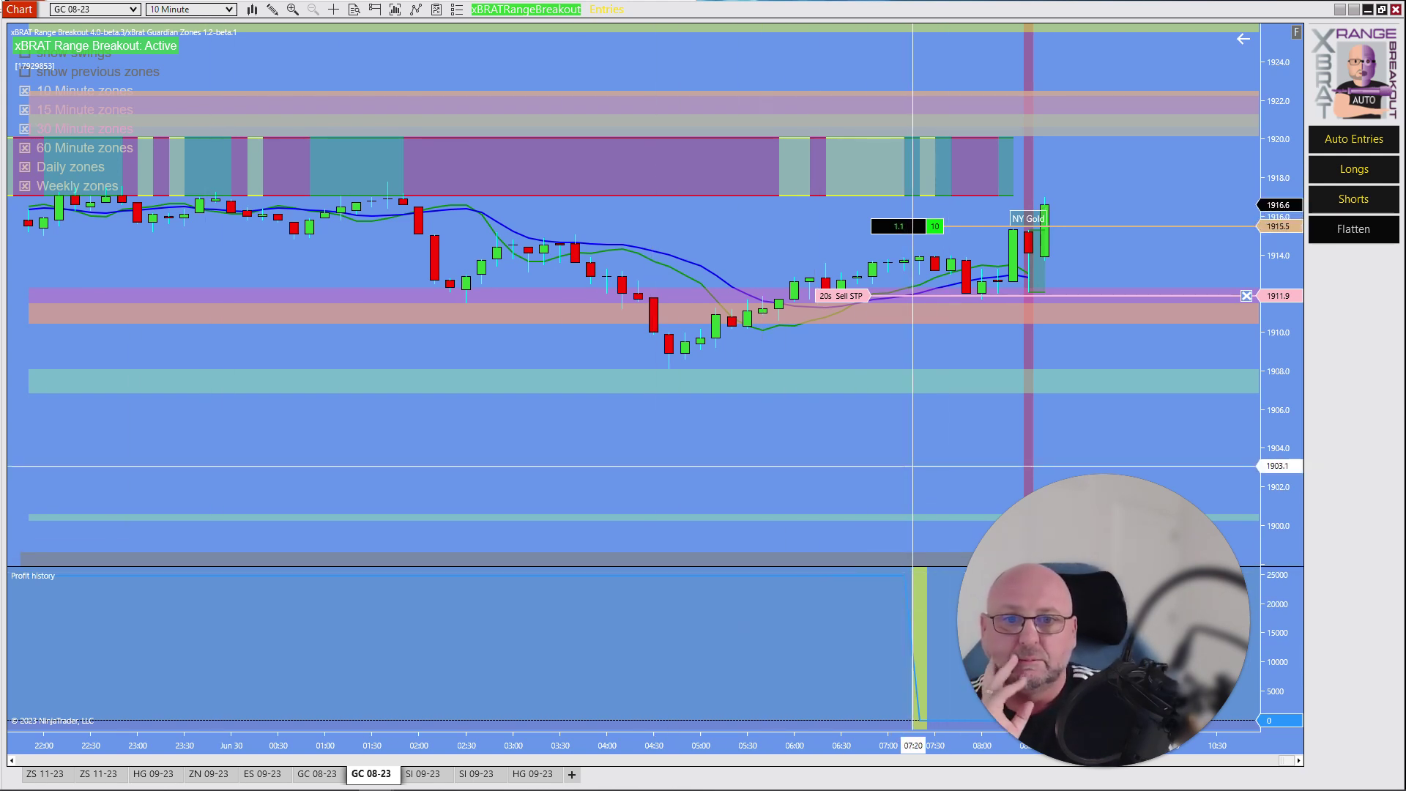
pyautogui.moveTo(936, 448); pyautogui.dragTo(939, 499)
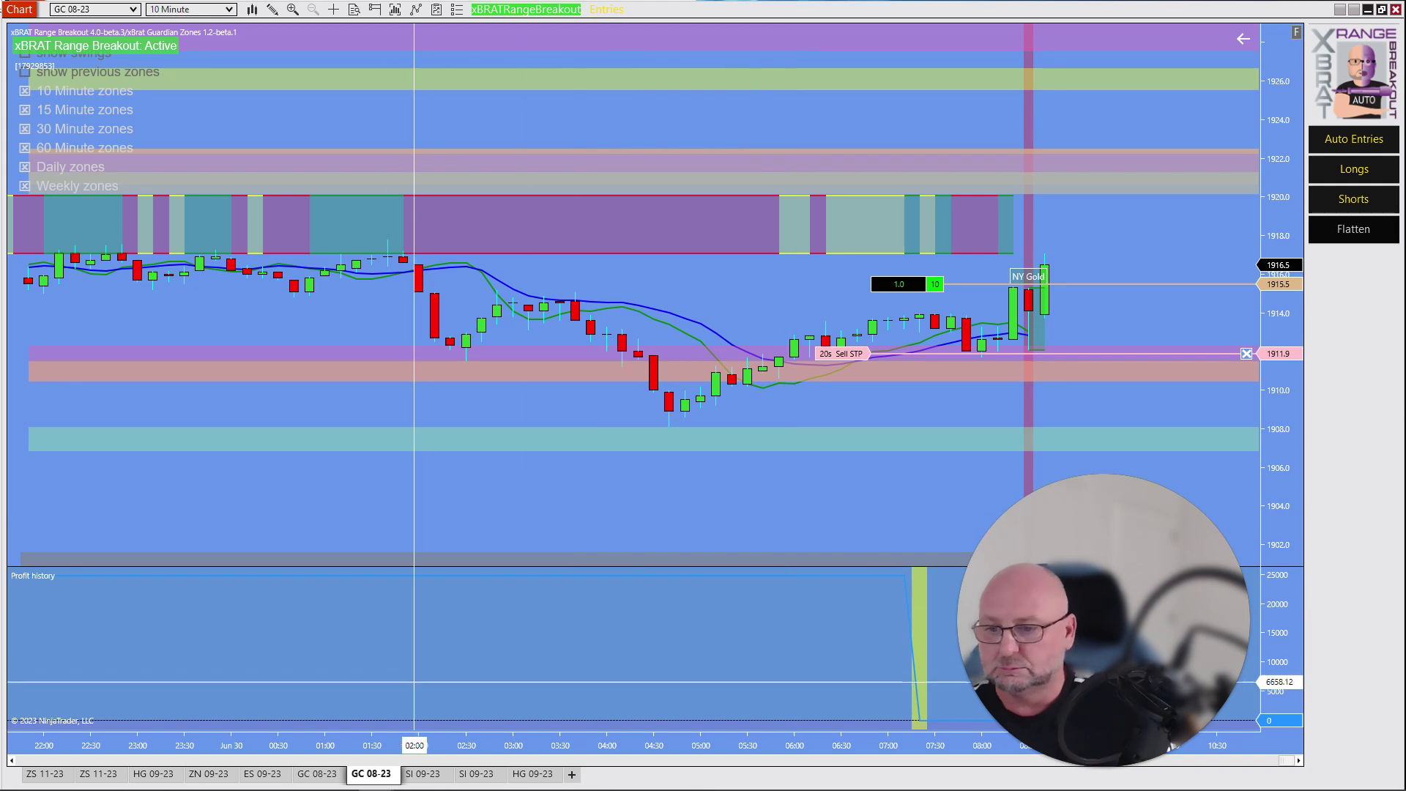
pyautogui.click(482, 778)
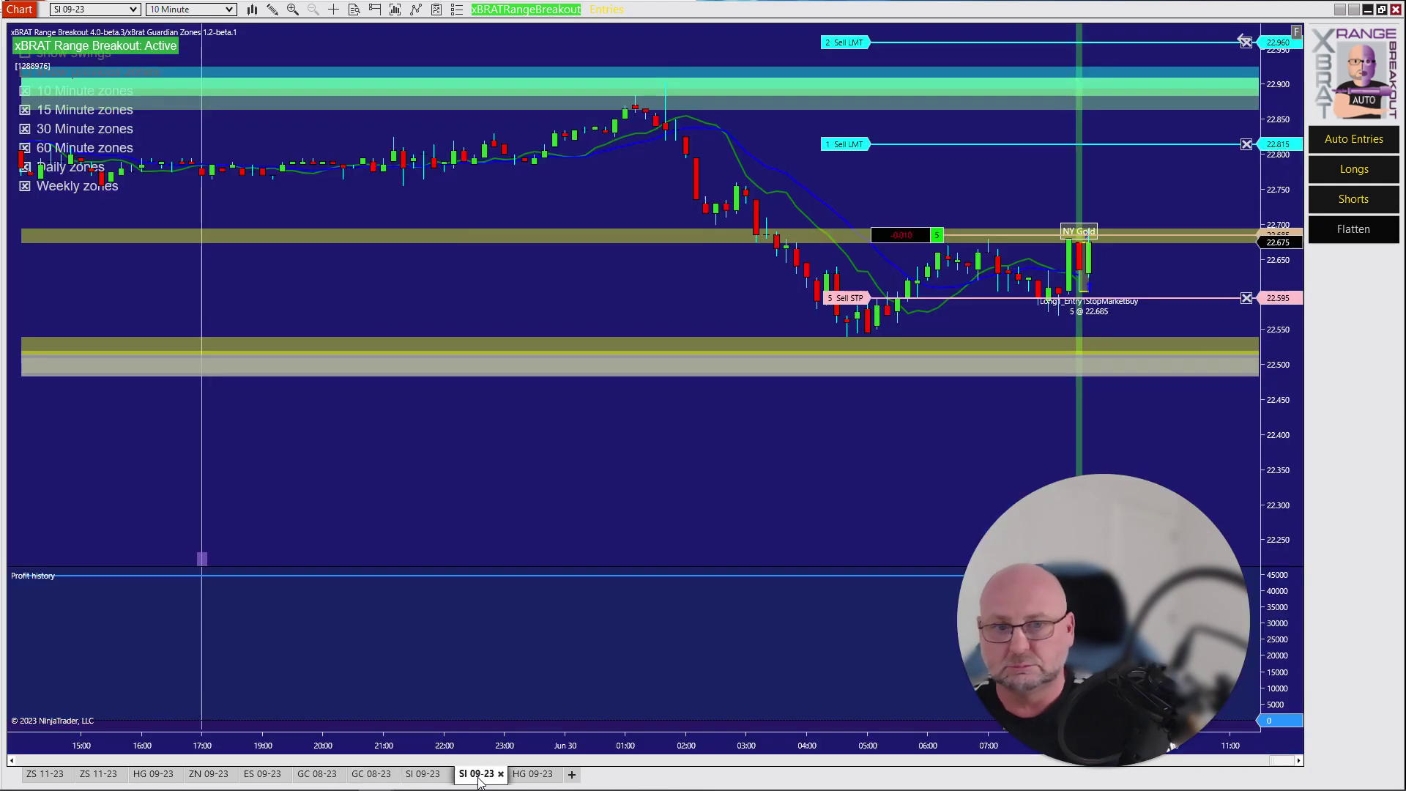
# - Inspect the open long position on the ZN 09-23 chart with its entry, stop and limit target orders in view
pyautogui.click(210, 777)
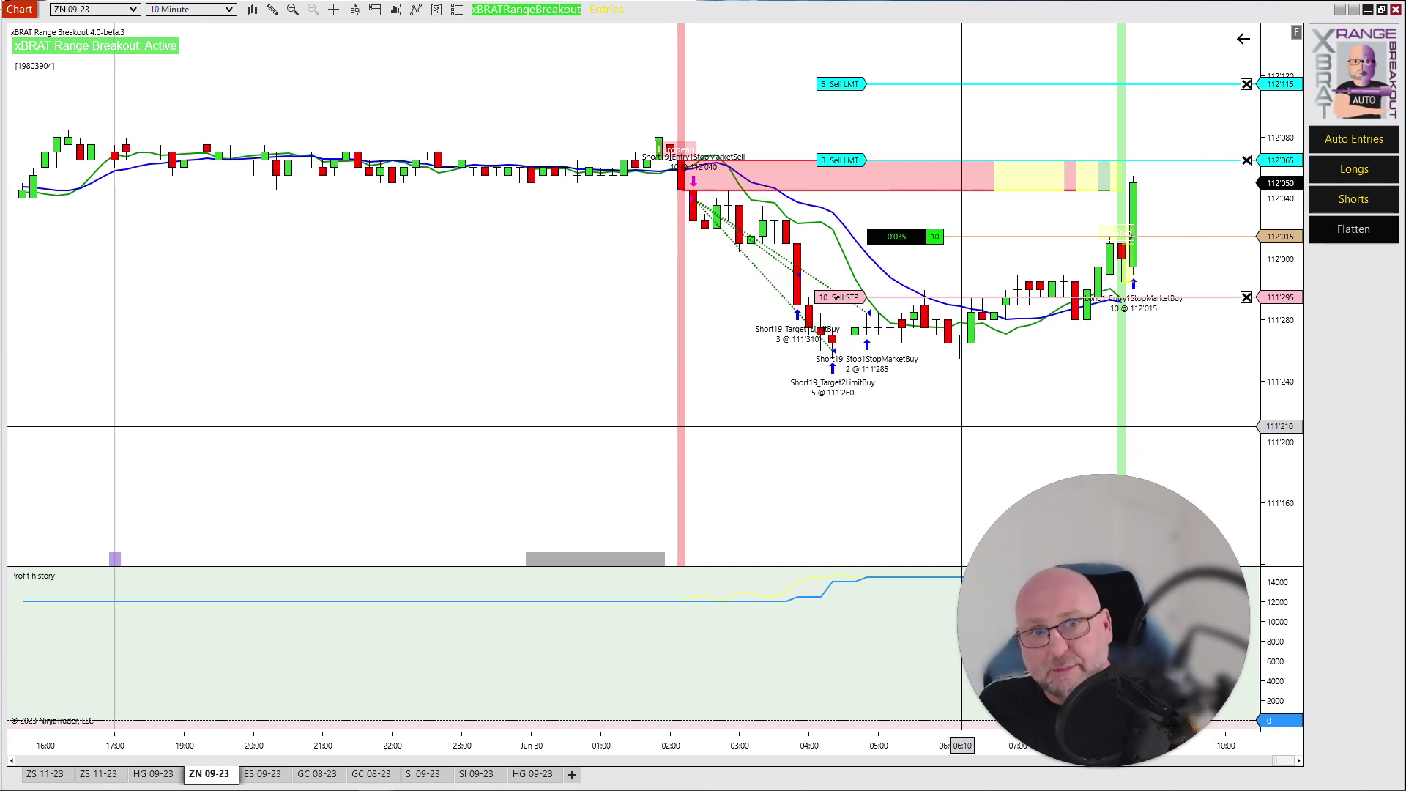
pyautogui.moveTo(961, 438); pyautogui.dragTo(957, 464)
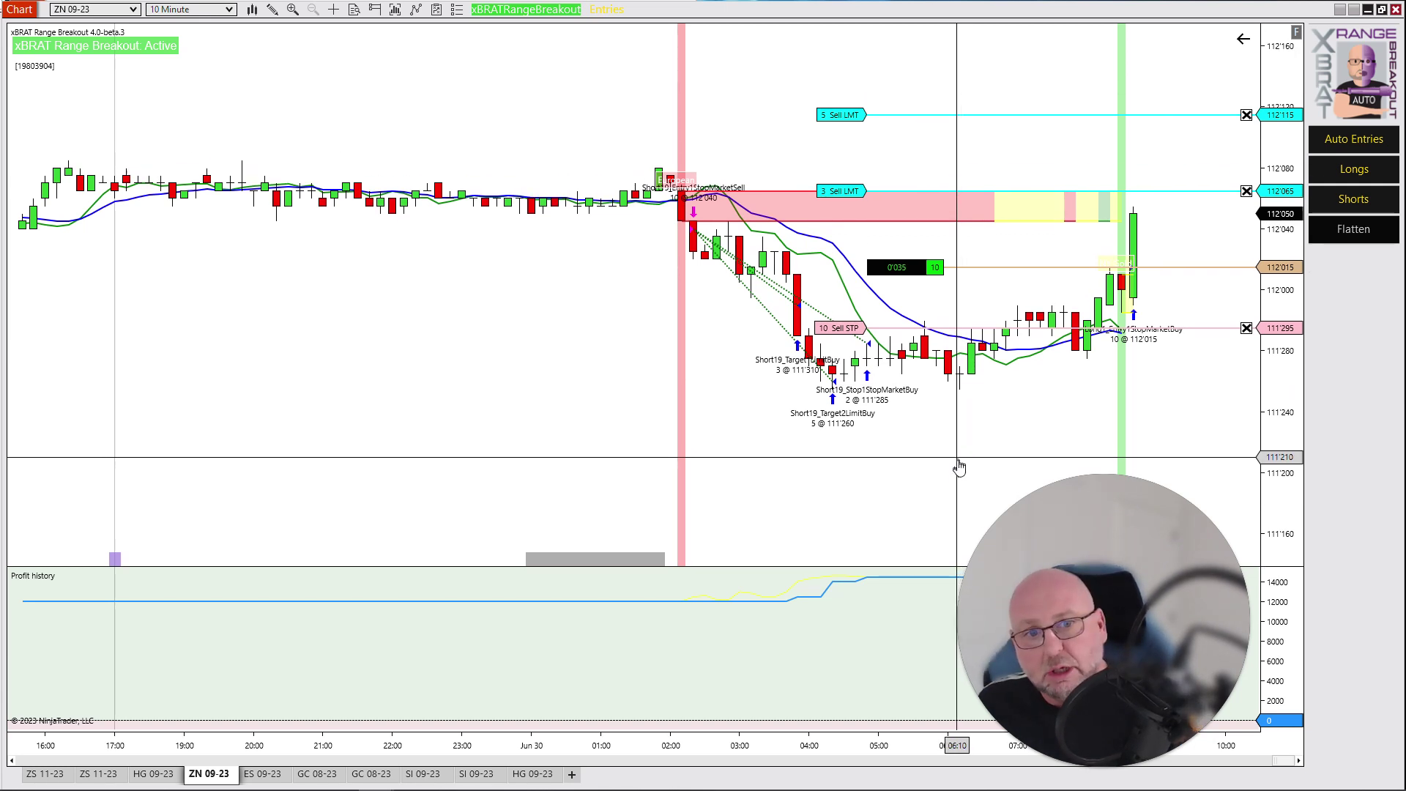
pyautogui.moveTo(941, 743); pyautogui.dragTo(879, 741)
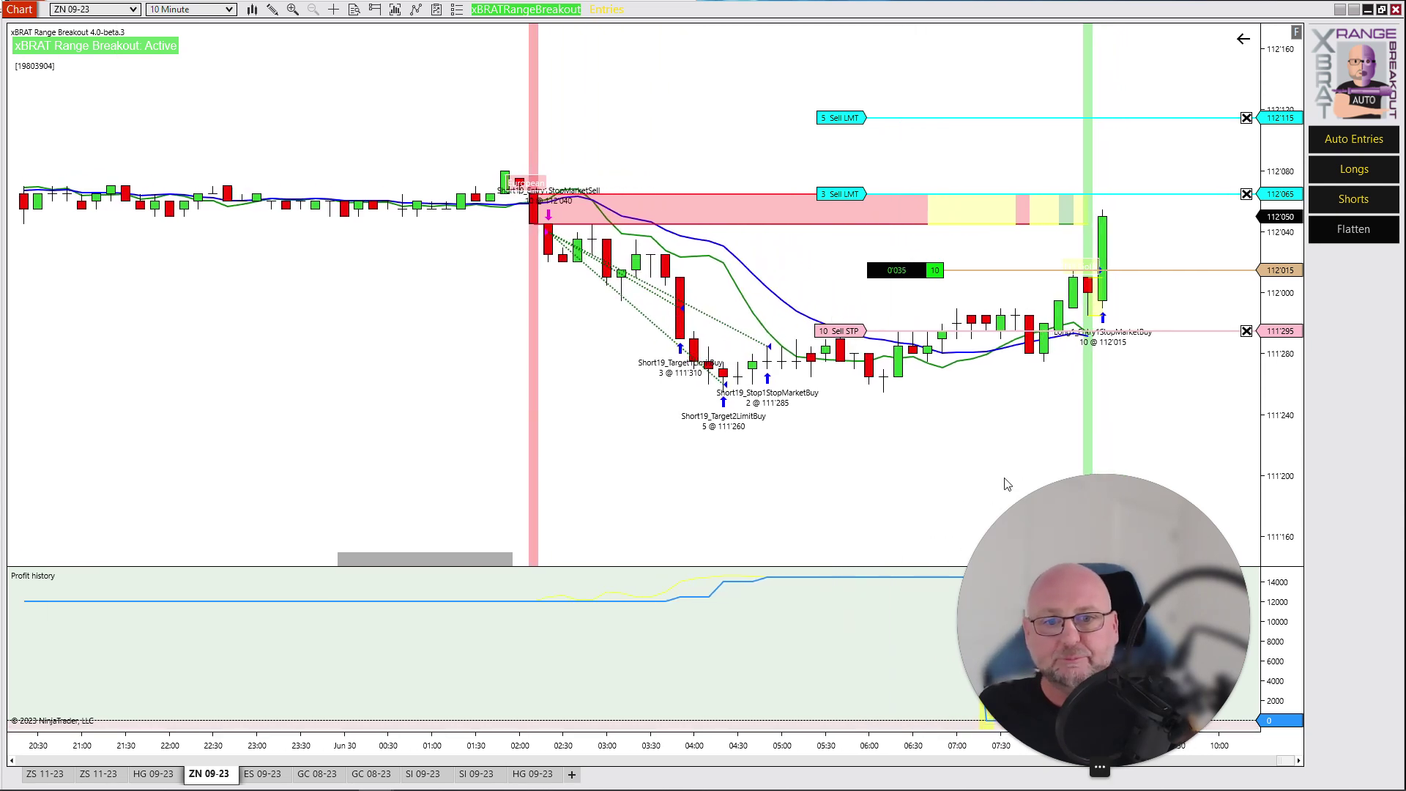
pyautogui.moveTo(992, 513); pyautogui.dragTo(1005, 512)
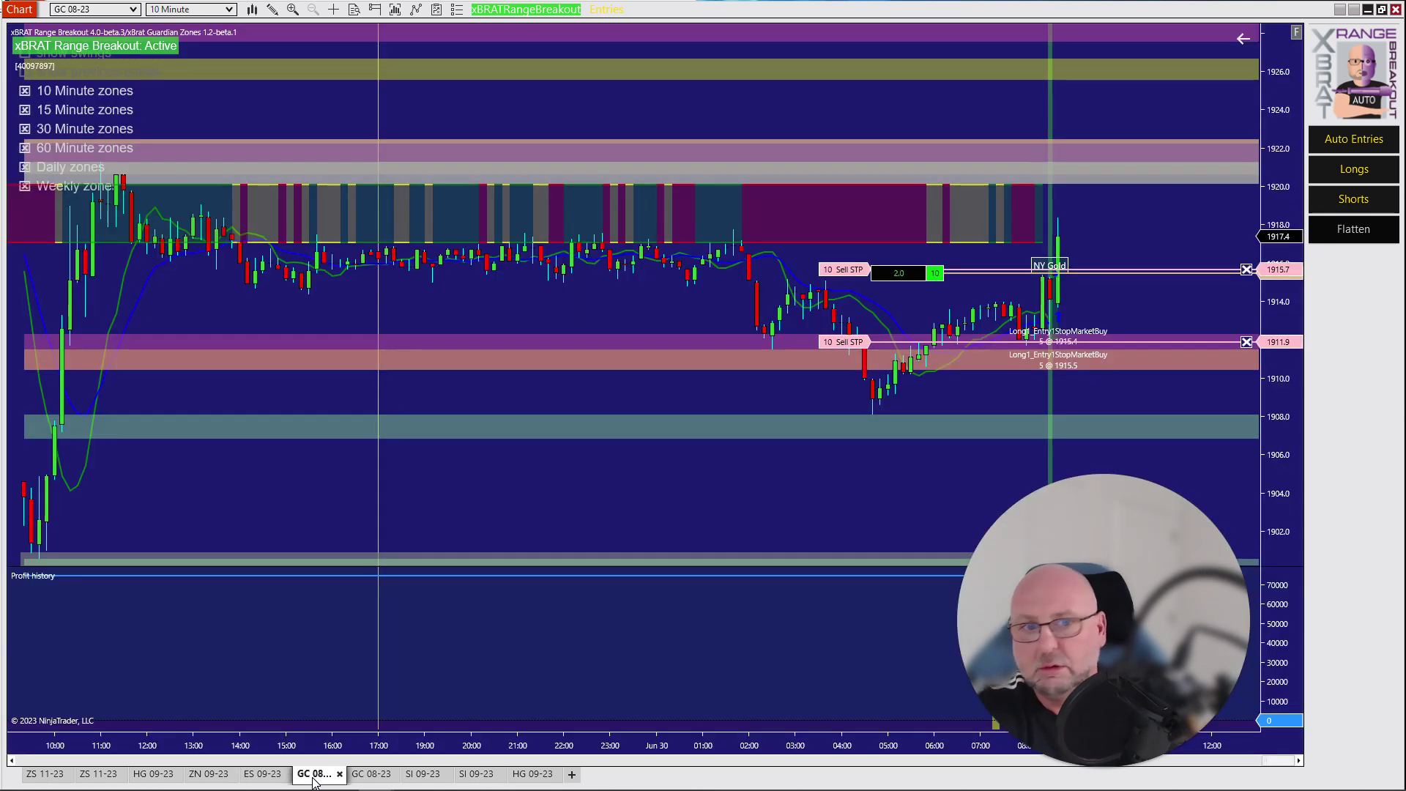
# - Cancel the lower sell stop order at 1911.9 on the first GC 08-23 chart
pyautogui.click(316, 774)
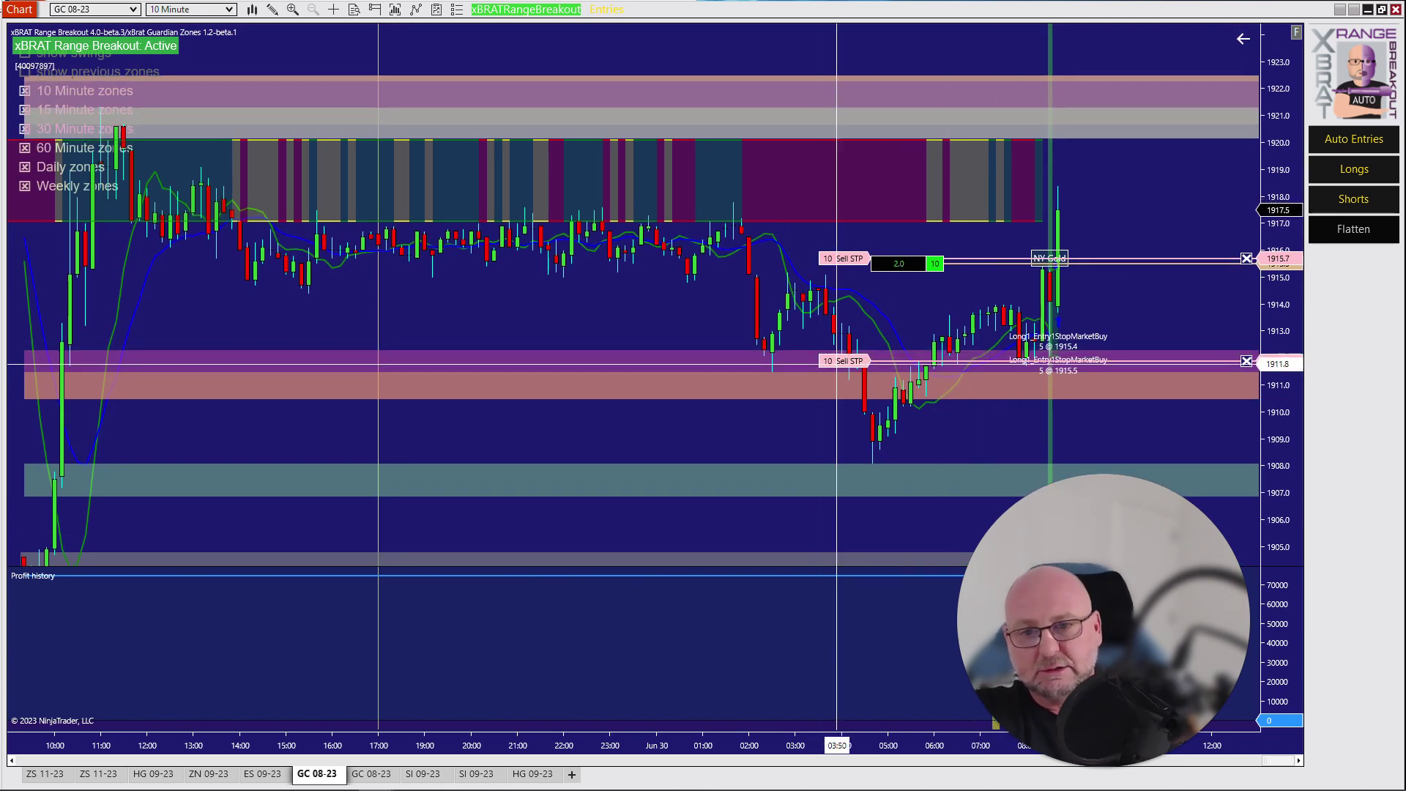
pyautogui.click(1246, 361)
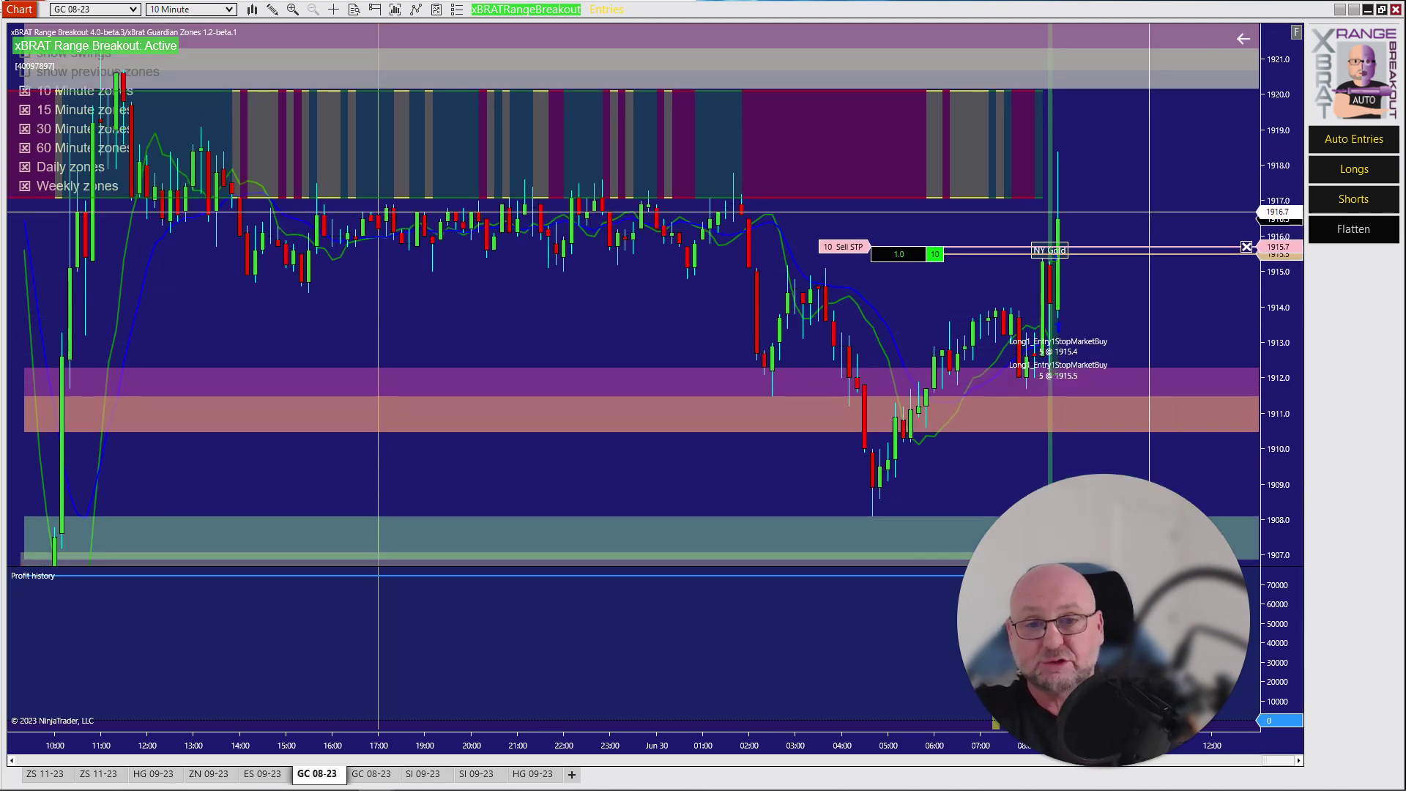
# - Monitor the open positions and their working orders across the SI 09-23, ZN 09-23 and GC 08-23 charts
pyautogui.click(477, 774)
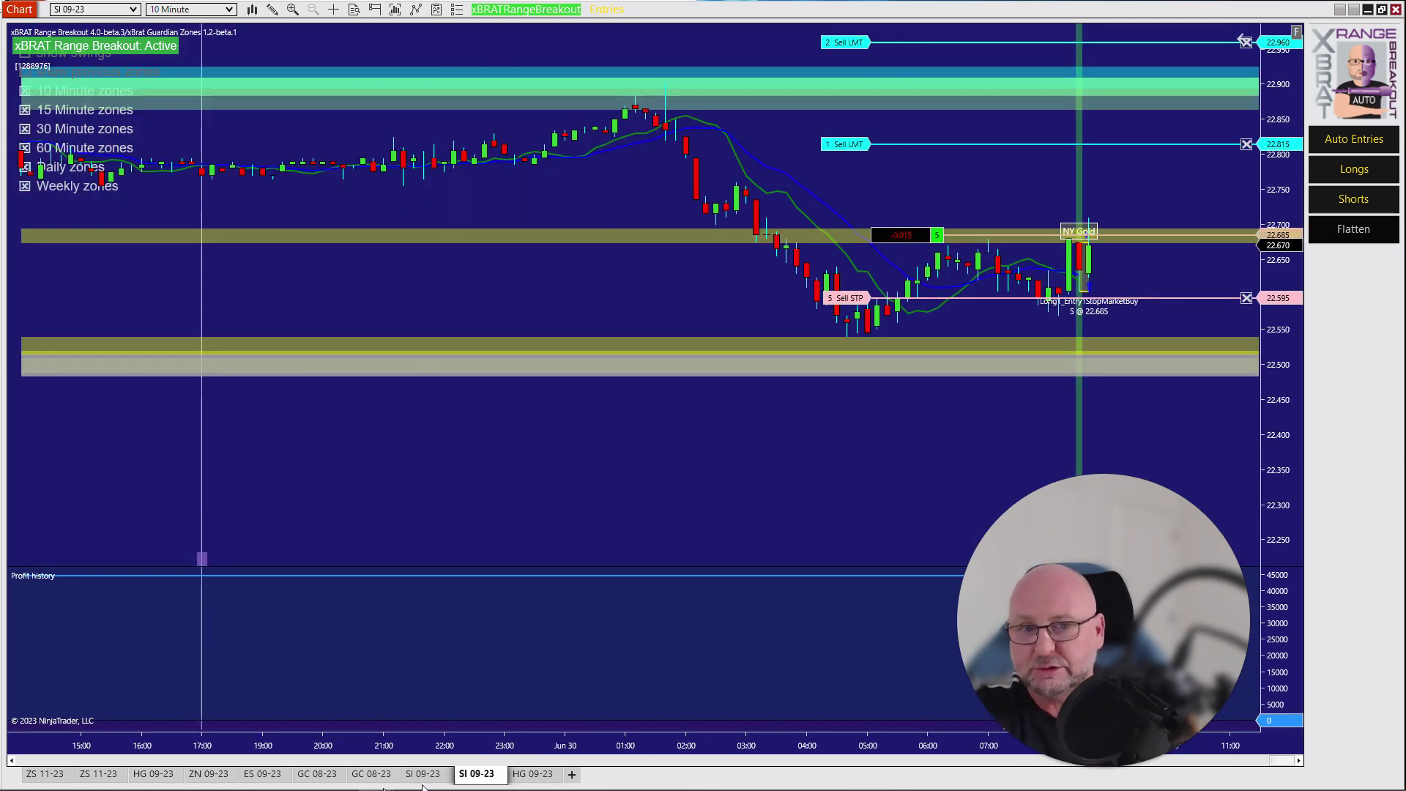
pyautogui.click(207, 774)
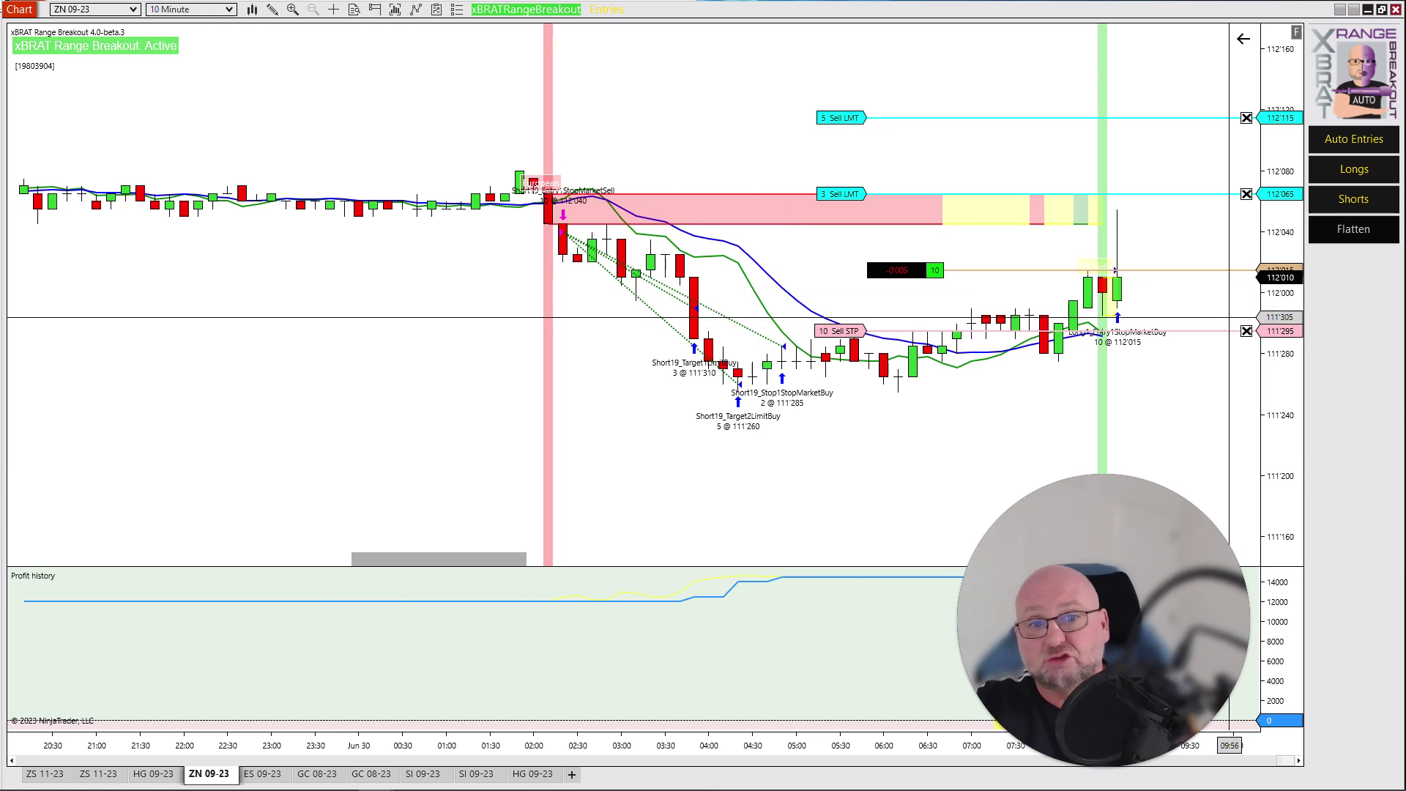
pyautogui.moveTo(1285, 447); pyautogui.dragTo(1281, 278)
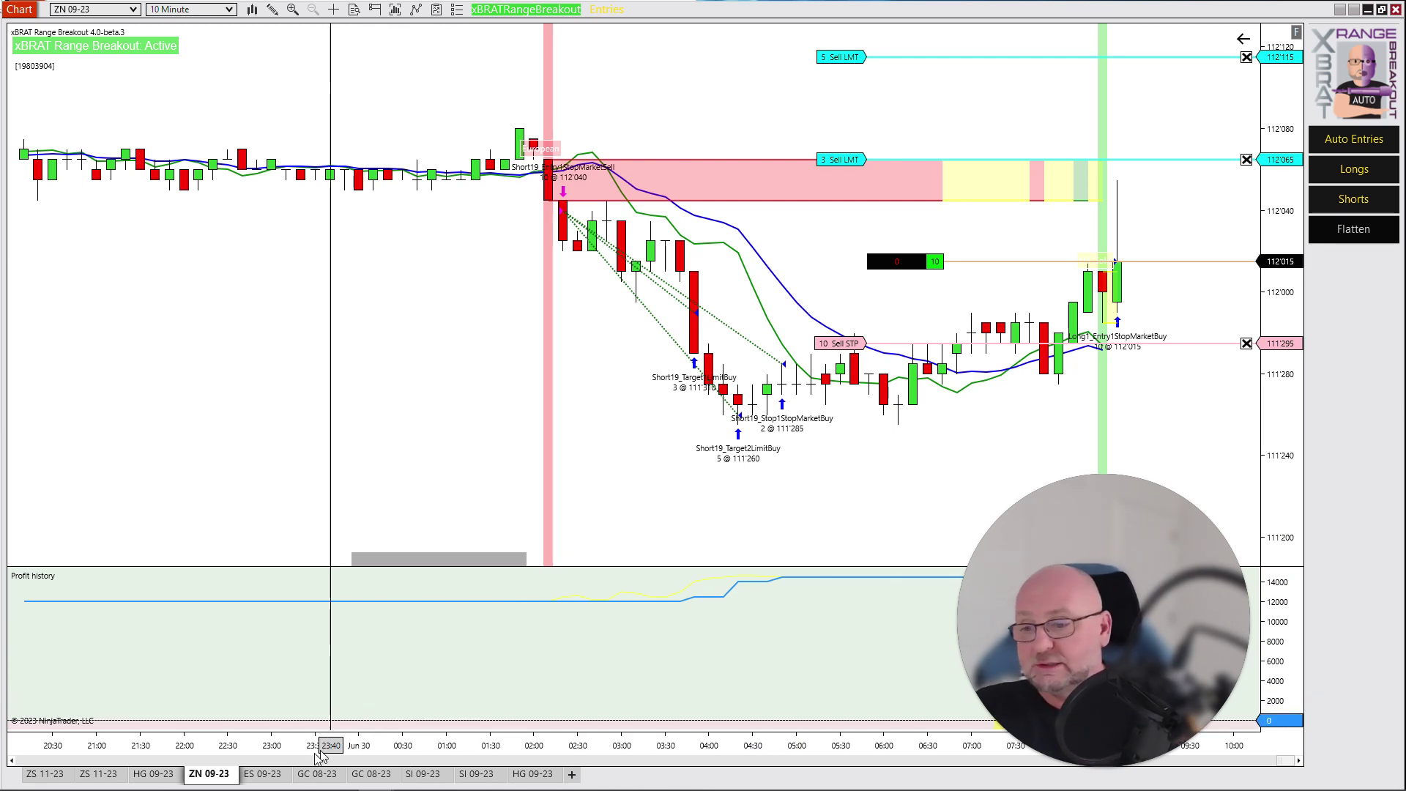
pyautogui.click(370, 775)
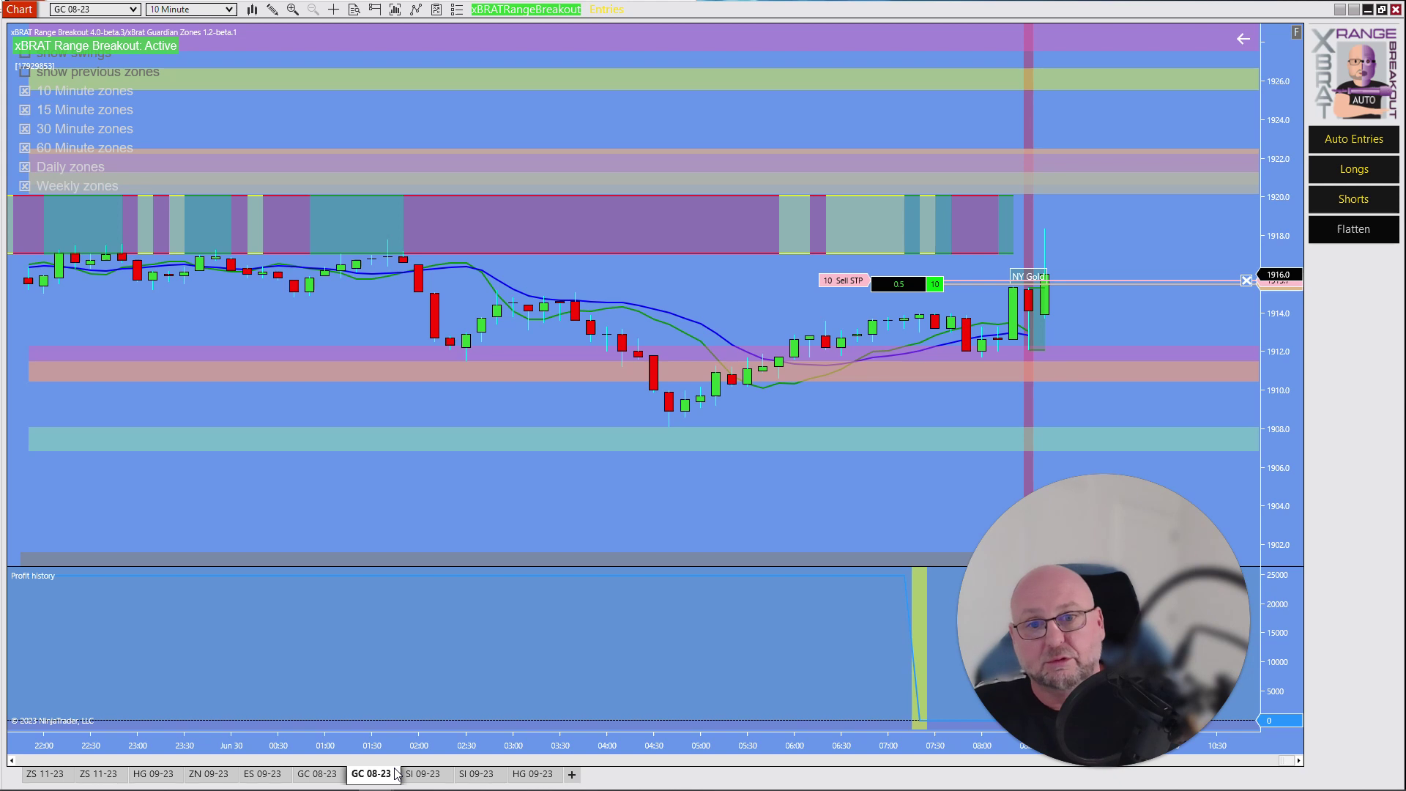
pyautogui.click(477, 774)
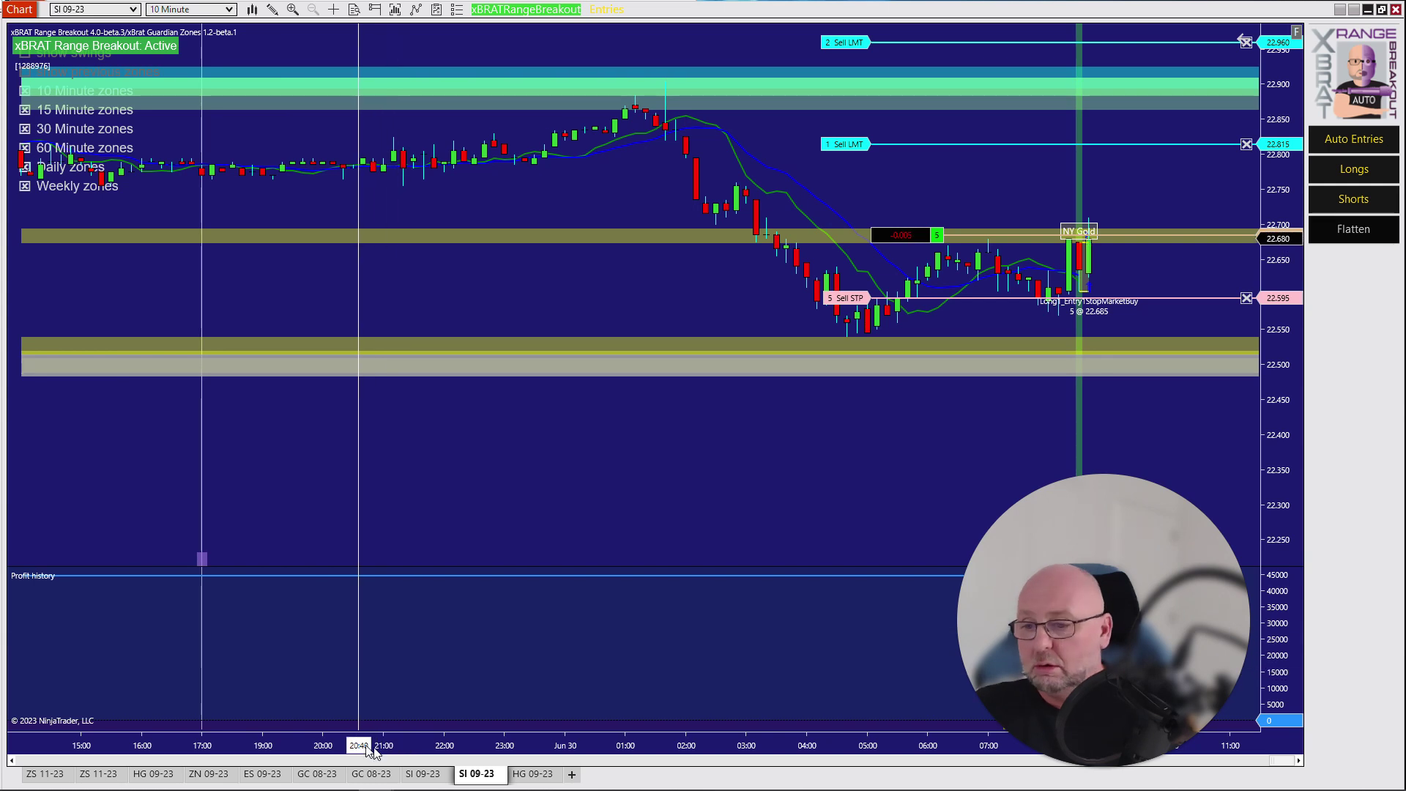
pyautogui.click(371, 773)
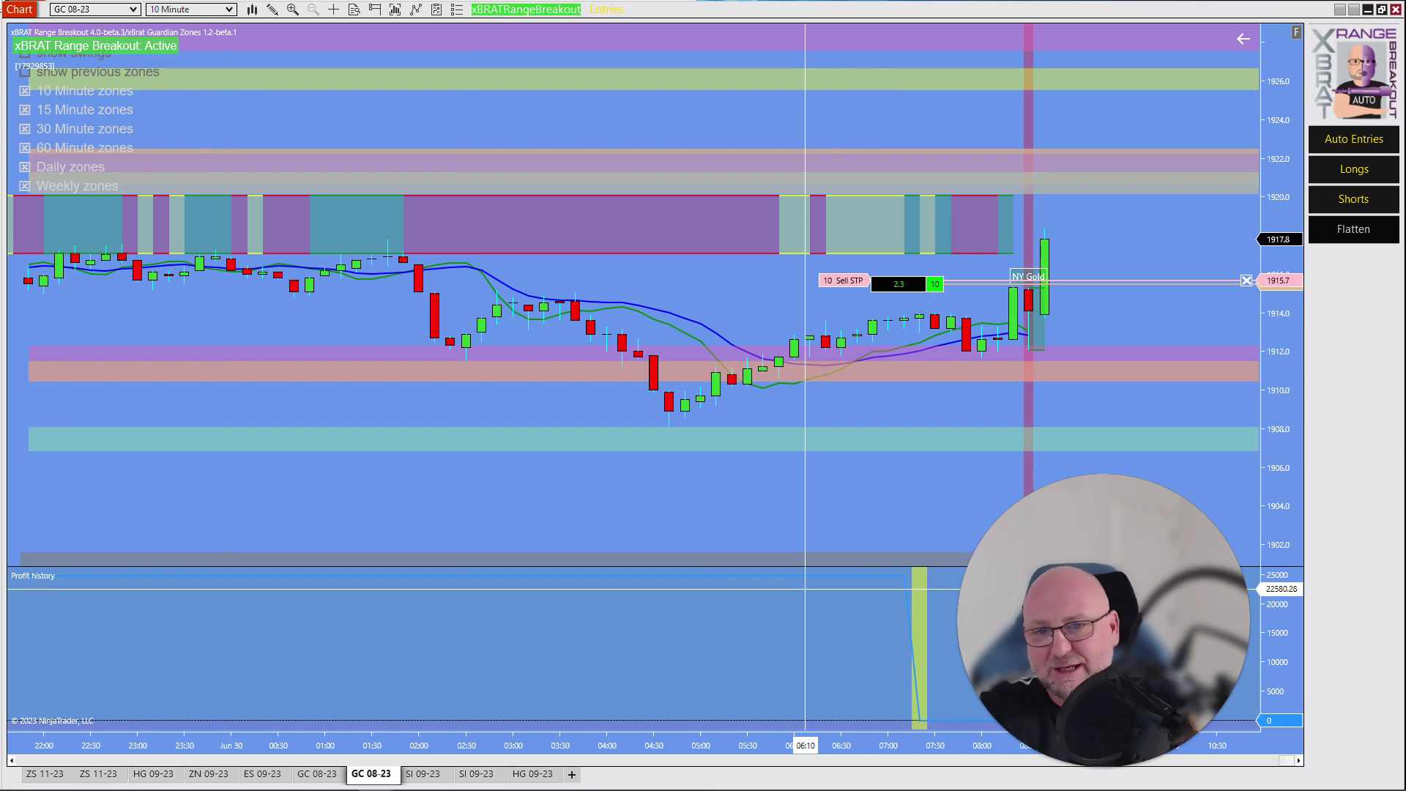
pyautogui.click(205, 776)
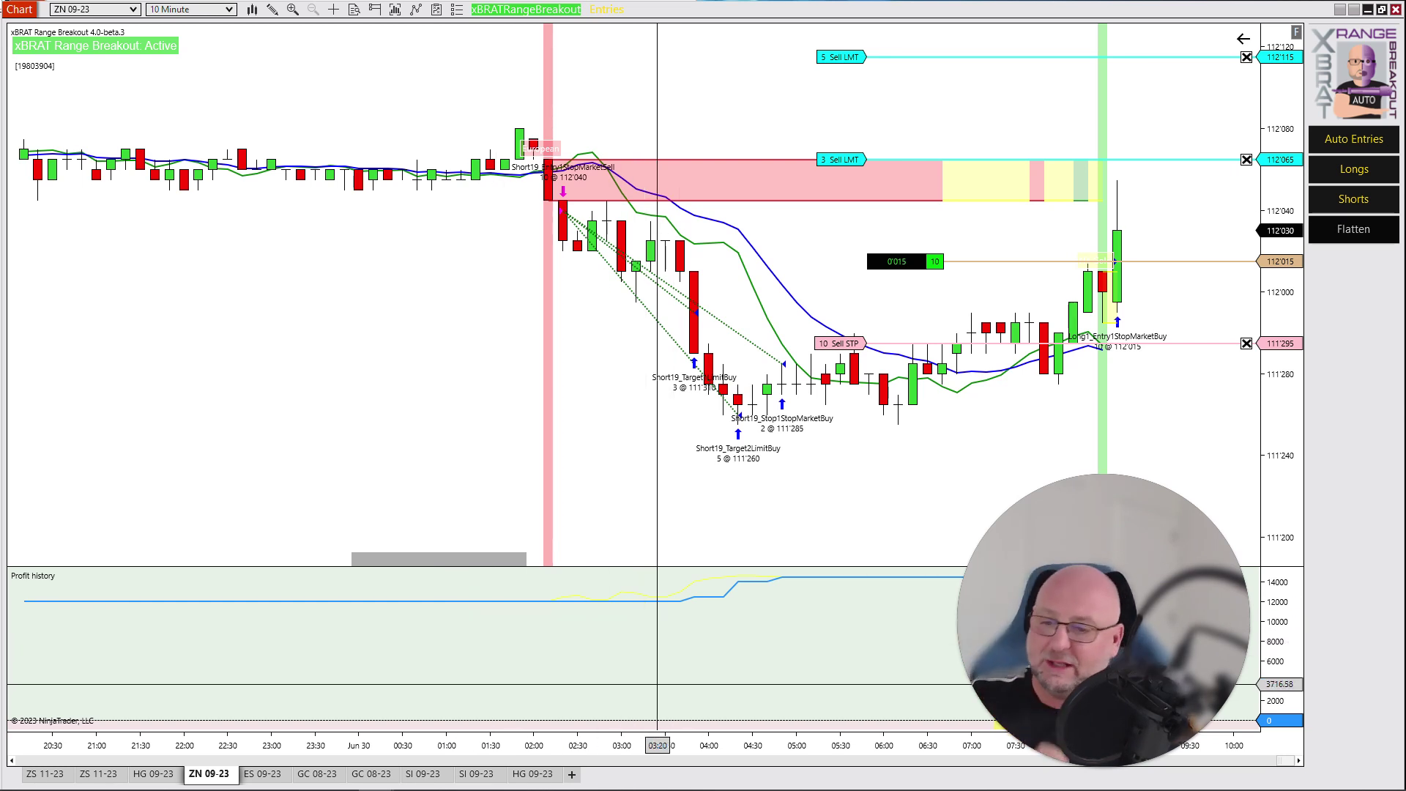
pyautogui.click(310, 776)
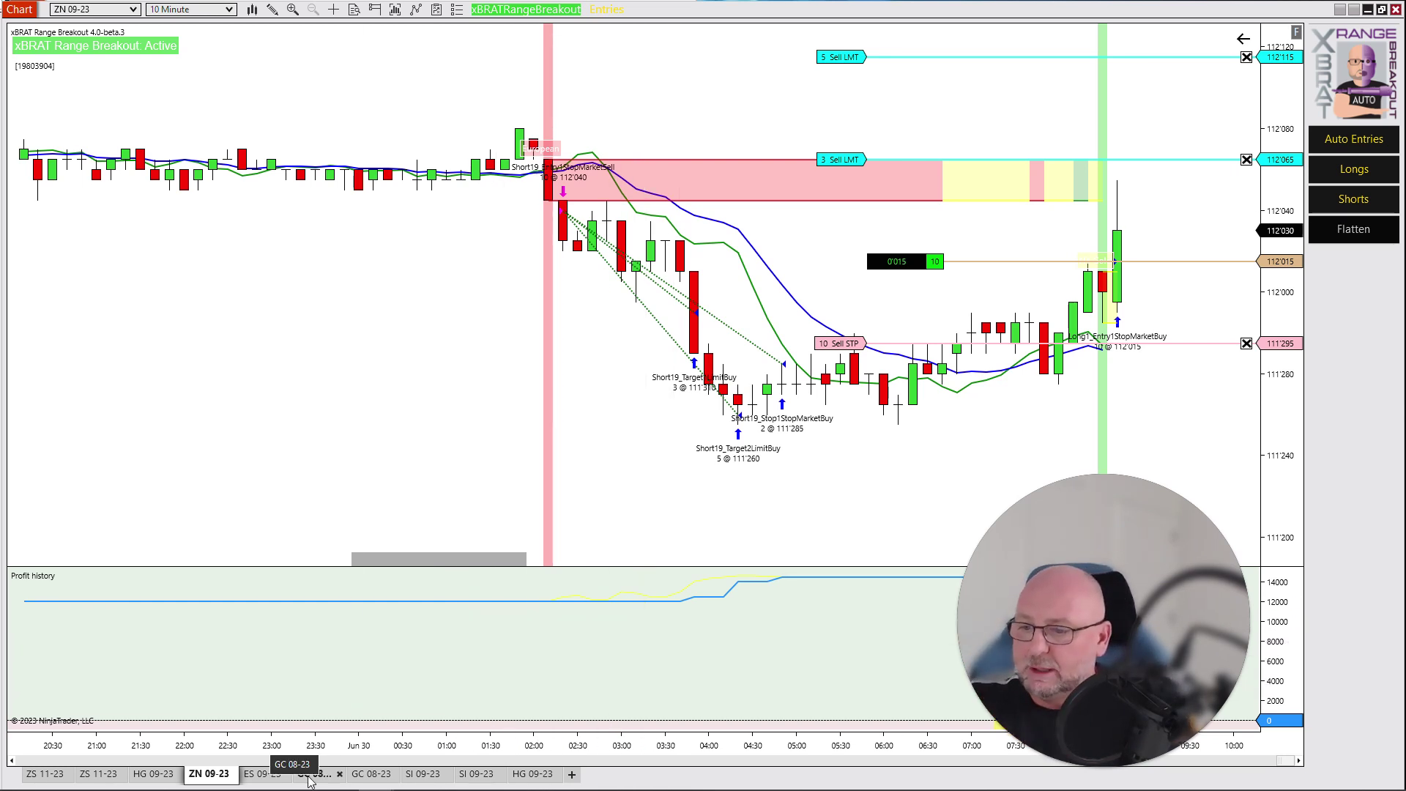
# - Rescale the first GC 08-23 chart around the NY Gold entry to examine the long position and its sell stop at 1915.7
pyautogui.moveTo(1278, 220); pyautogui.dragTo(1272, 334)
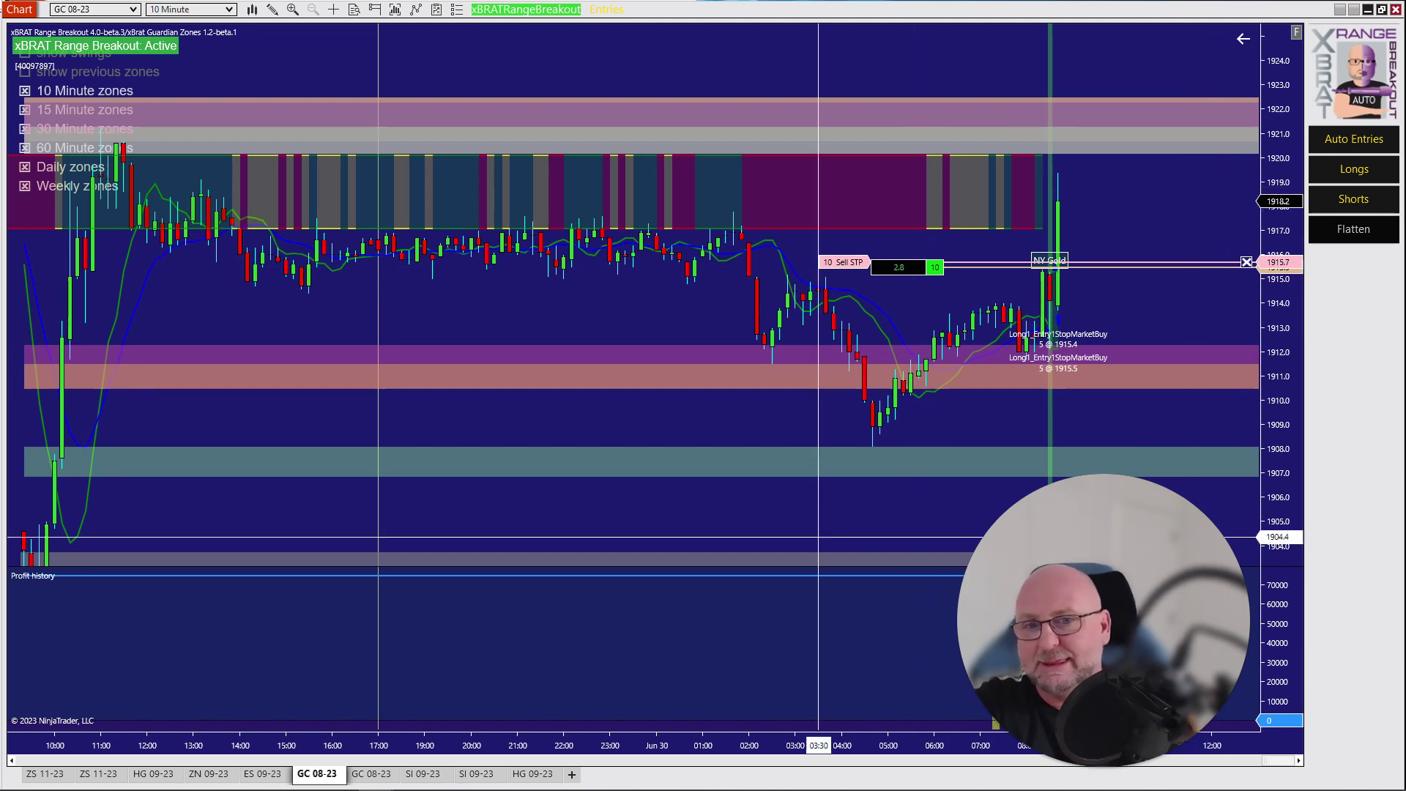
pyautogui.moveTo(1286, 368); pyautogui.dragTo(1286, 314)
pyautogui.moveTo(933, 745); pyautogui.dragTo(747, 745)
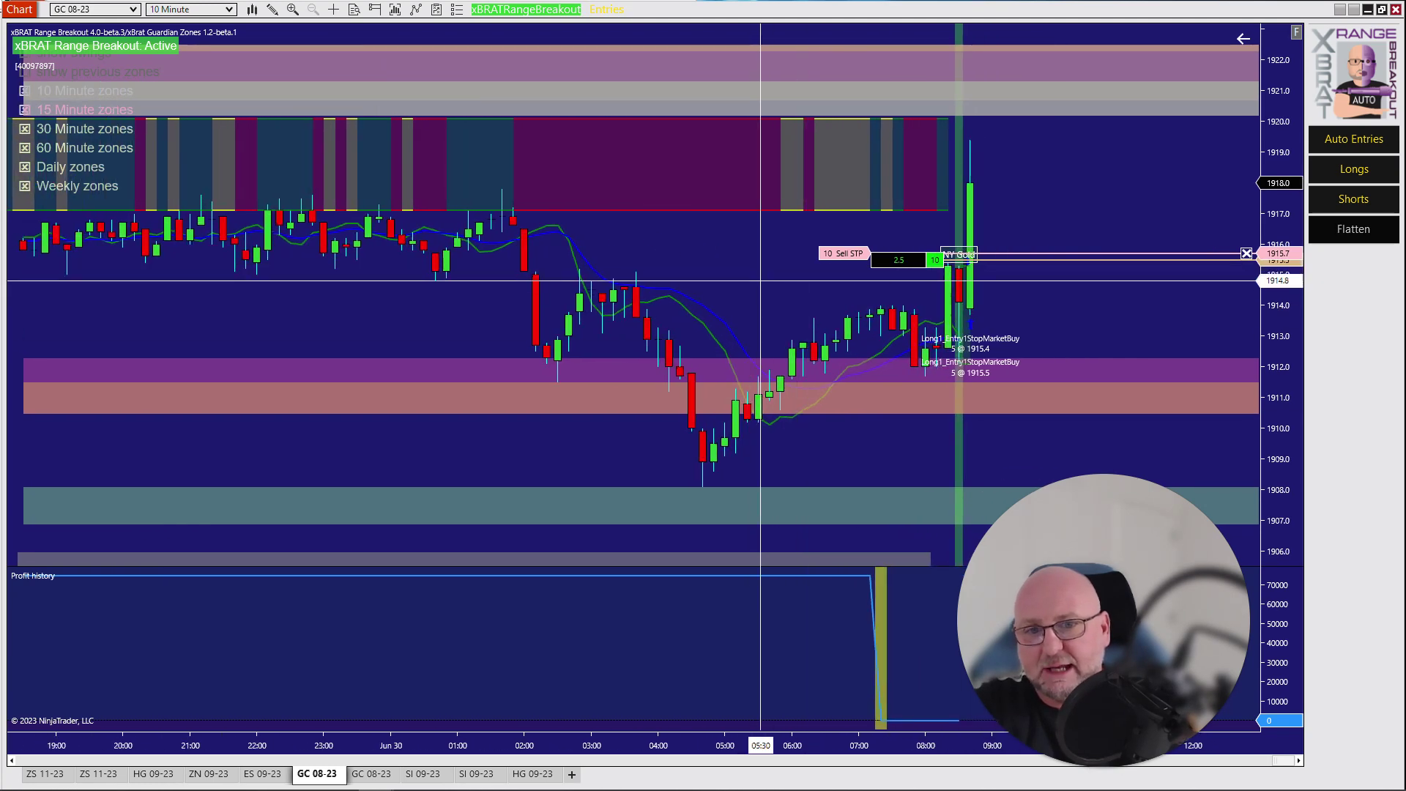
pyautogui.scroll(5, 746, 744)
pyautogui.moveTo(1282, 395); pyautogui.dragTo(1283, 351)
pyautogui.moveTo(945, 745); pyautogui.dragTo(740, 744)
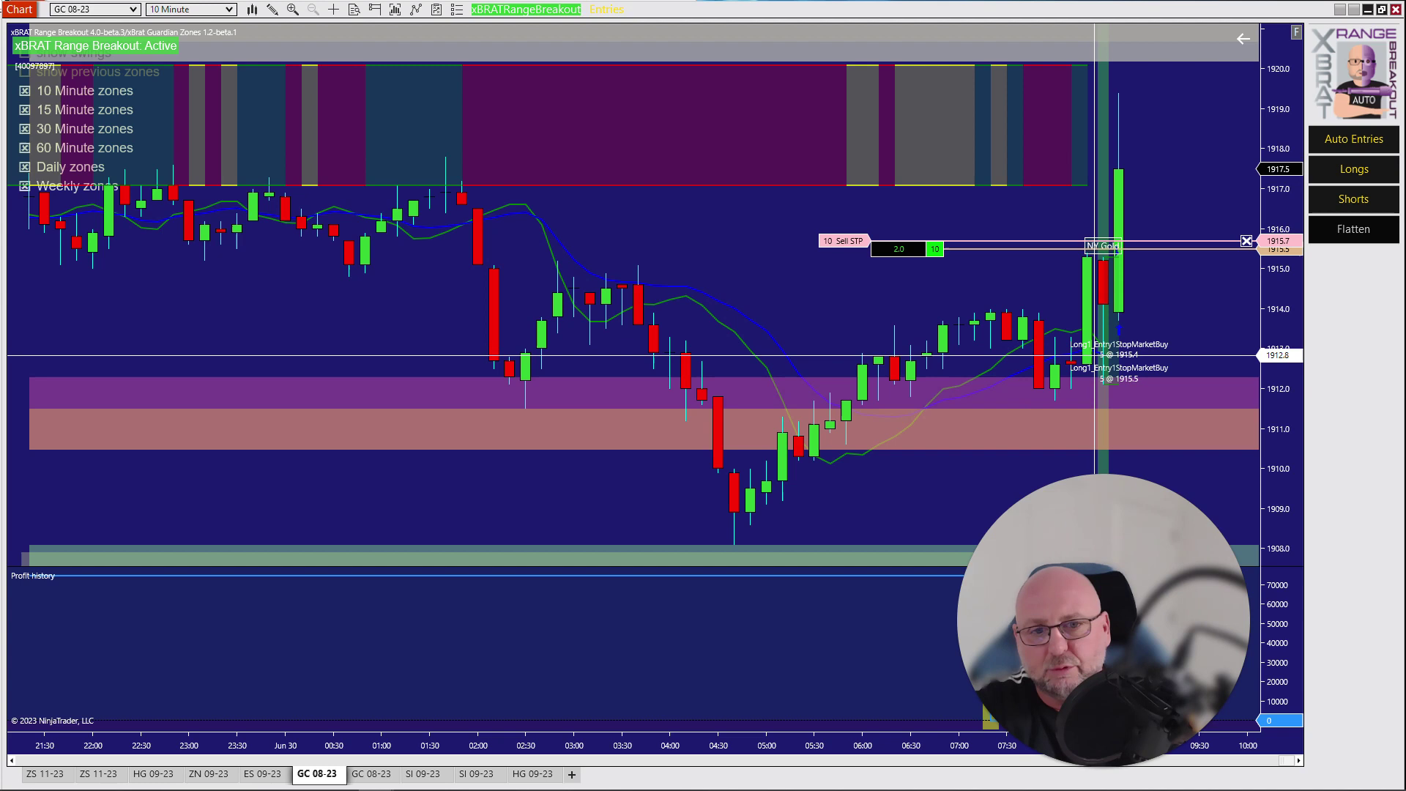
pyautogui.moveTo(1265, 241); pyautogui.dragTo(1265, 271)
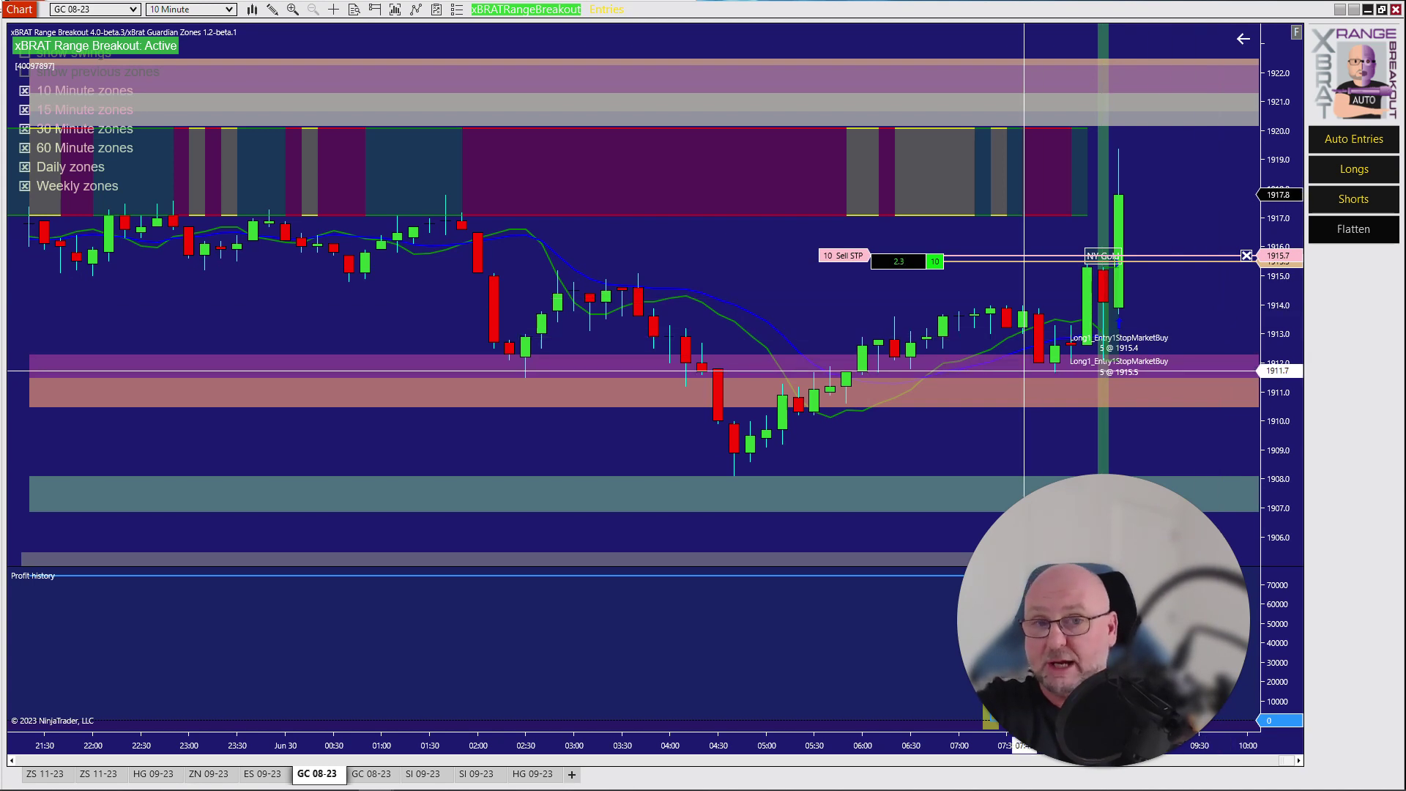
# - Check the long position on the second GC 08-23 chart and the stop and limit orders on the MNQ 09-23 chart
pyautogui.click(369, 776)
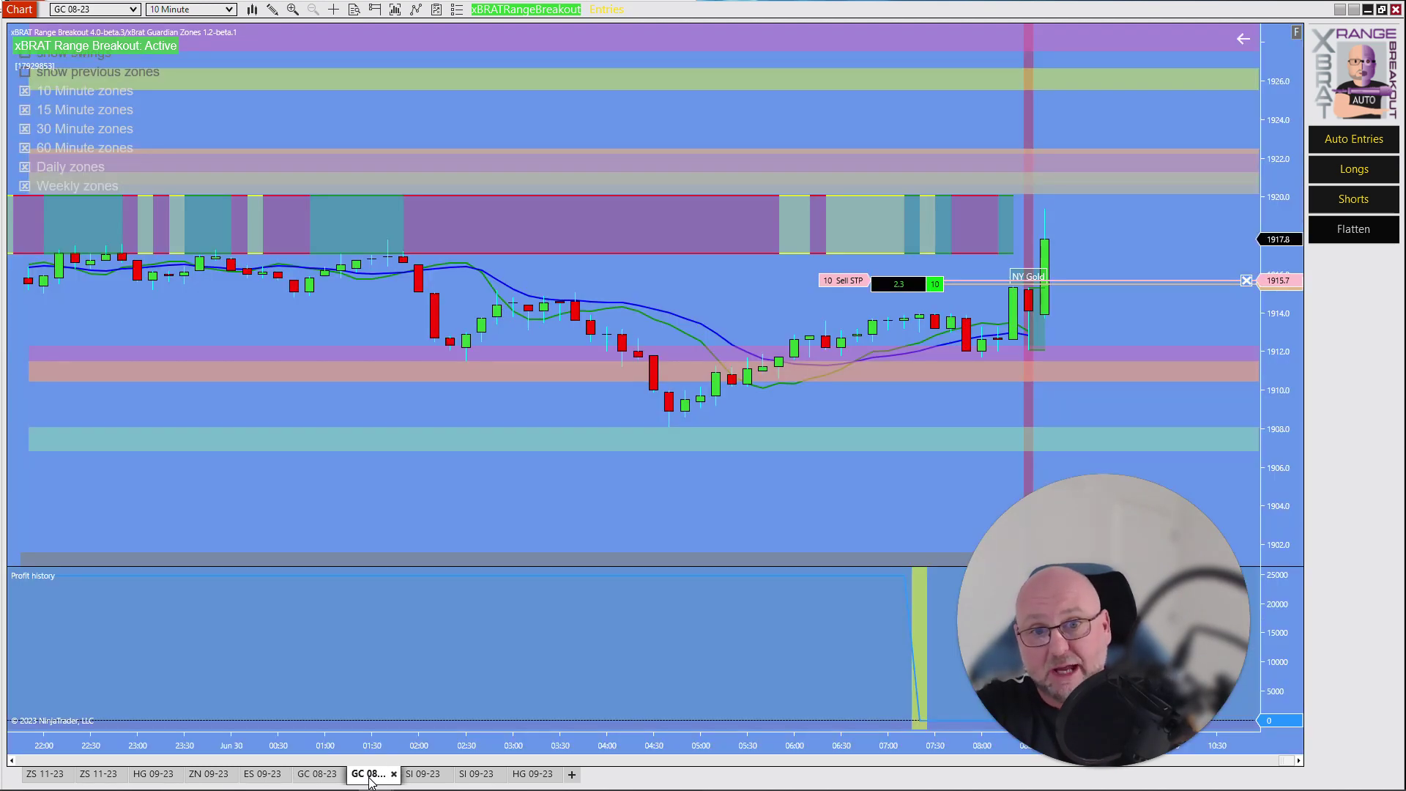
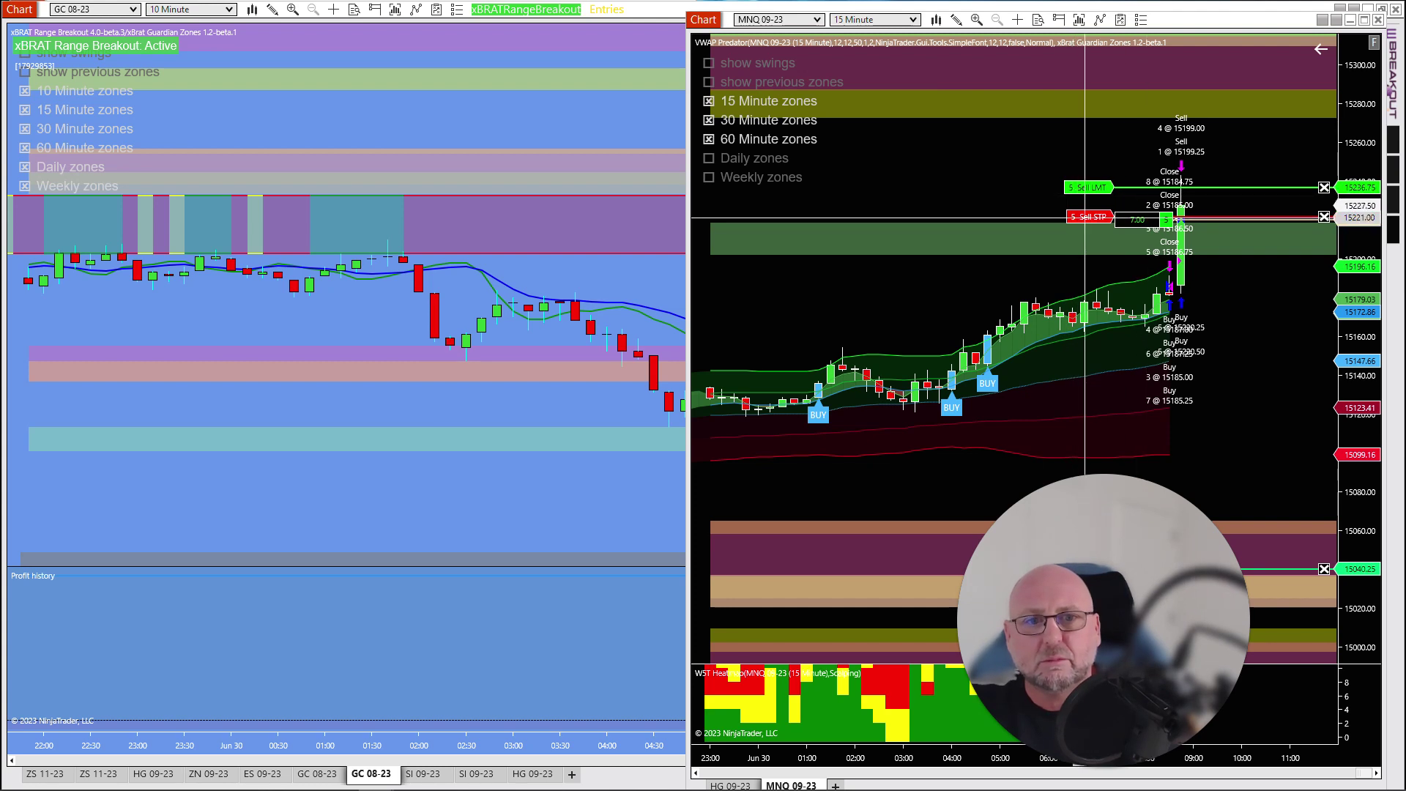
pyautogui.moveTo(1357, 344)
pyautogui.mouseDown()
pyautogui.moveTo(1363, 228)
pyautogui.moveTo(1370, 353)
pyautogui.mouseUp()
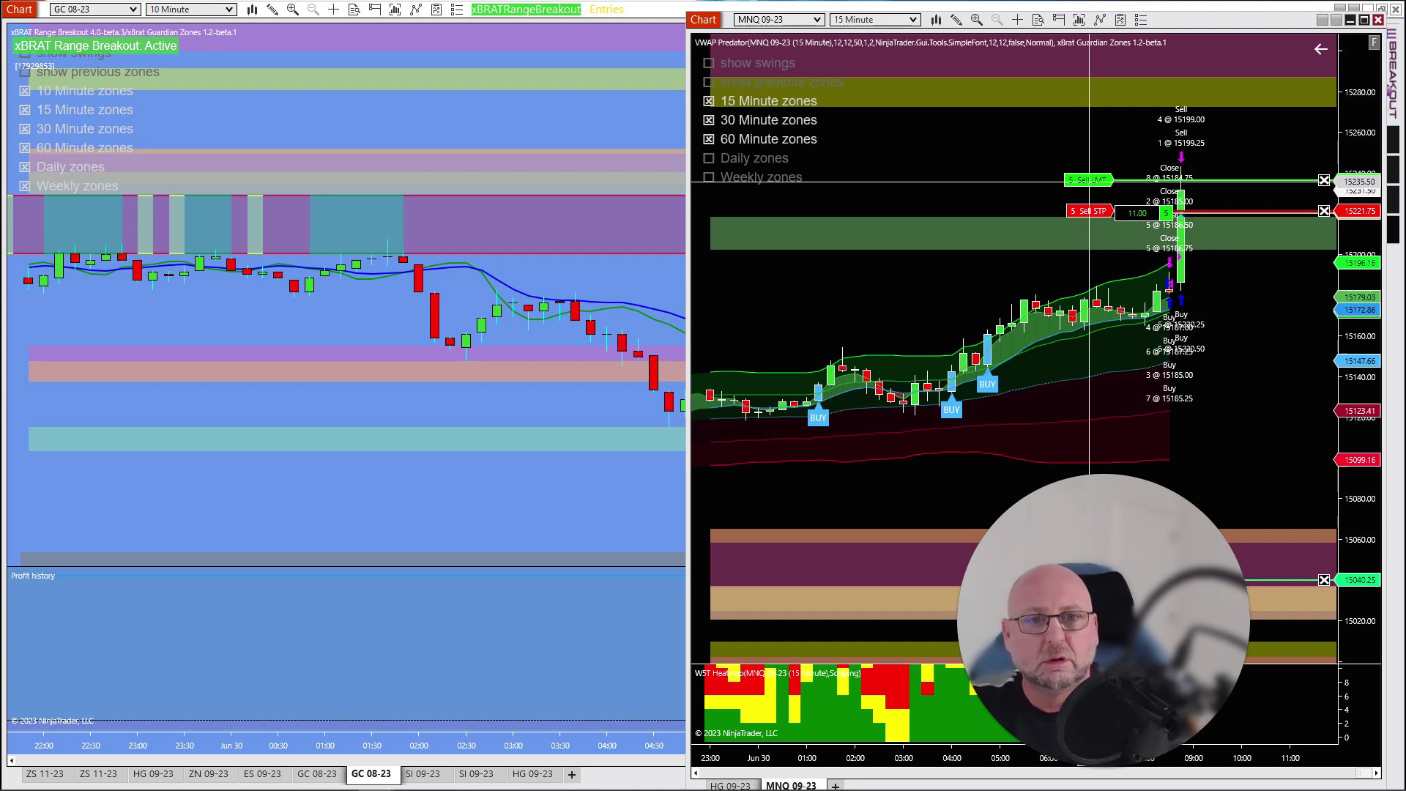
pyautogui.click(1350, 20)
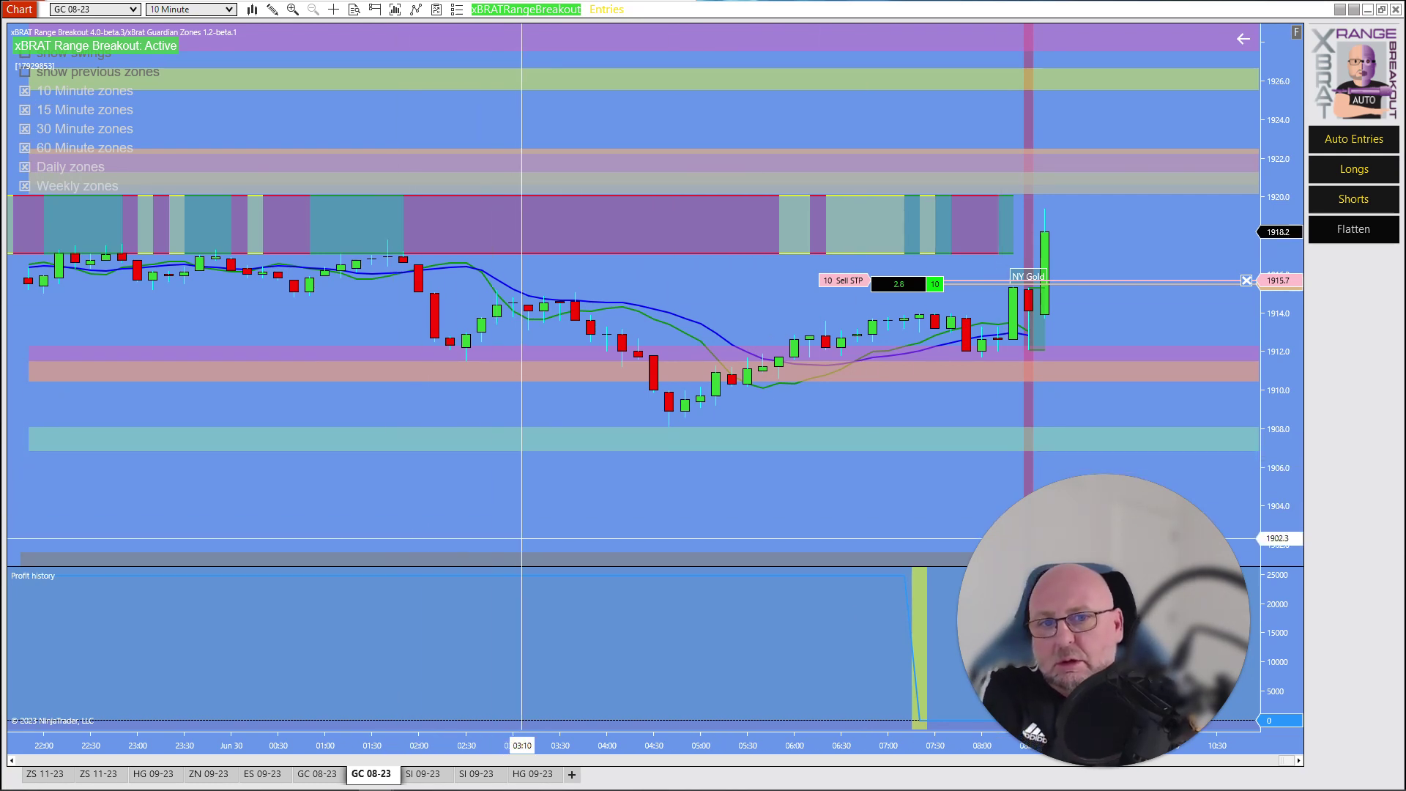
# - Monitor the trades and working orders by alternating between the ZN 09-23, SI 09-23 and first GC 08-23 charts
pyautogui.click(207, 780)
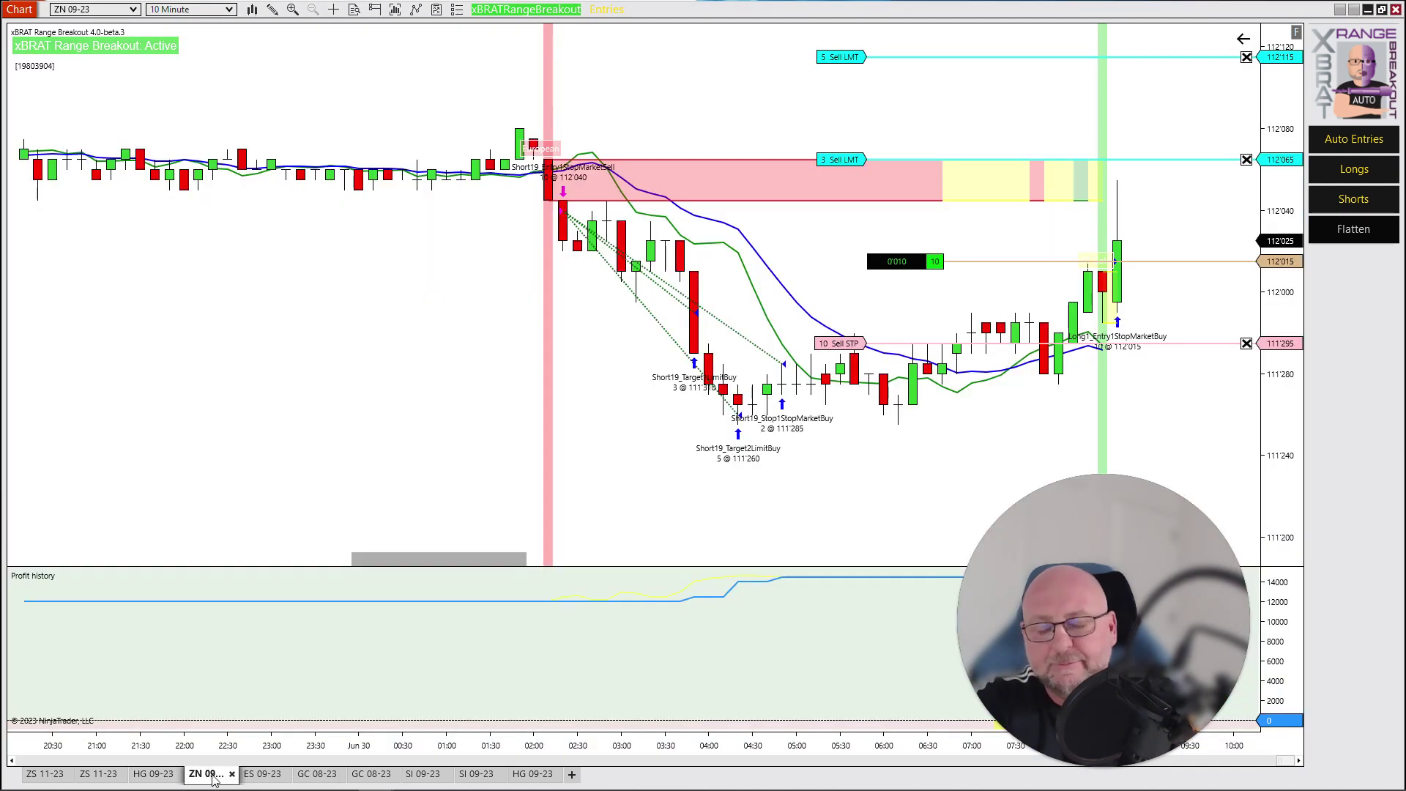
pyautogui.click(472, 774)
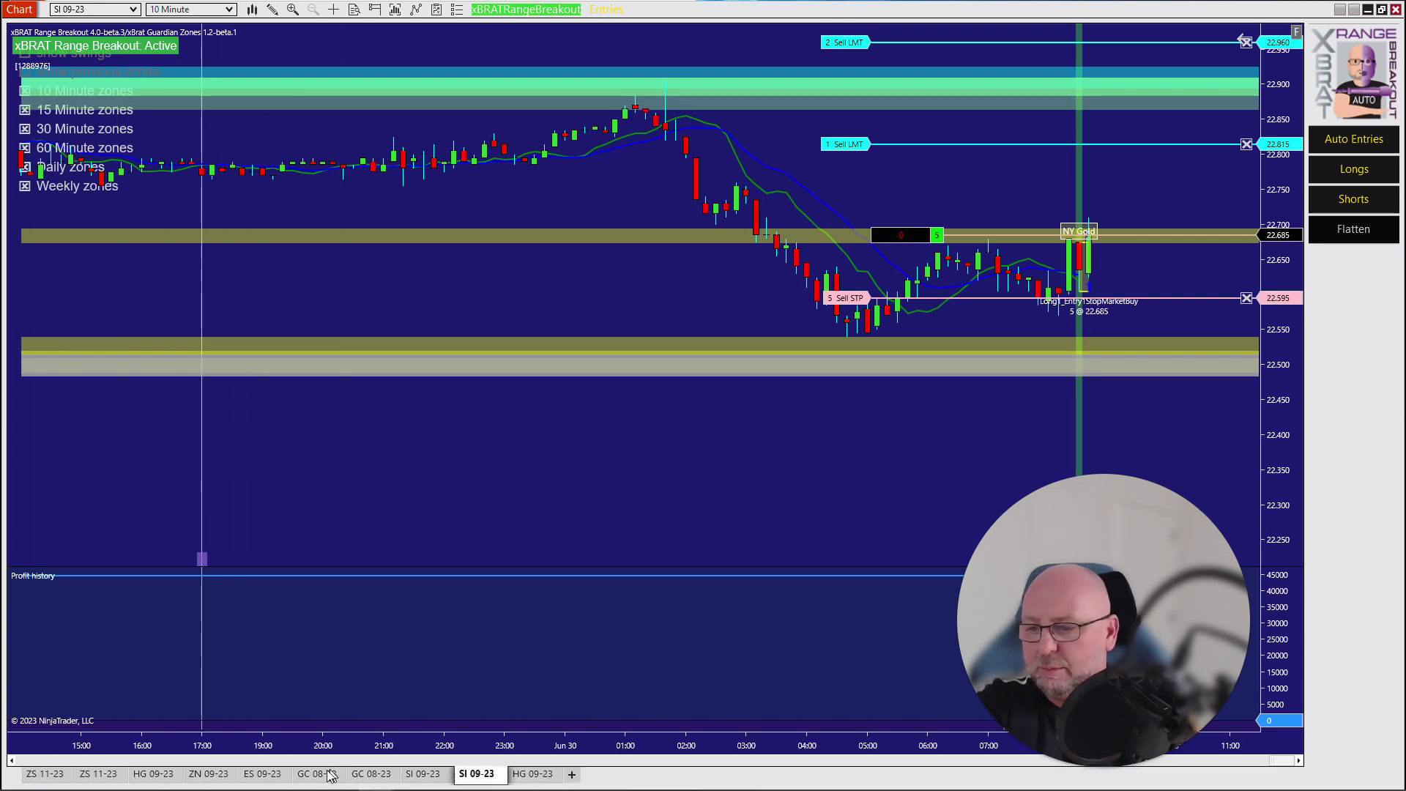
pyautogui.click(208, 774)
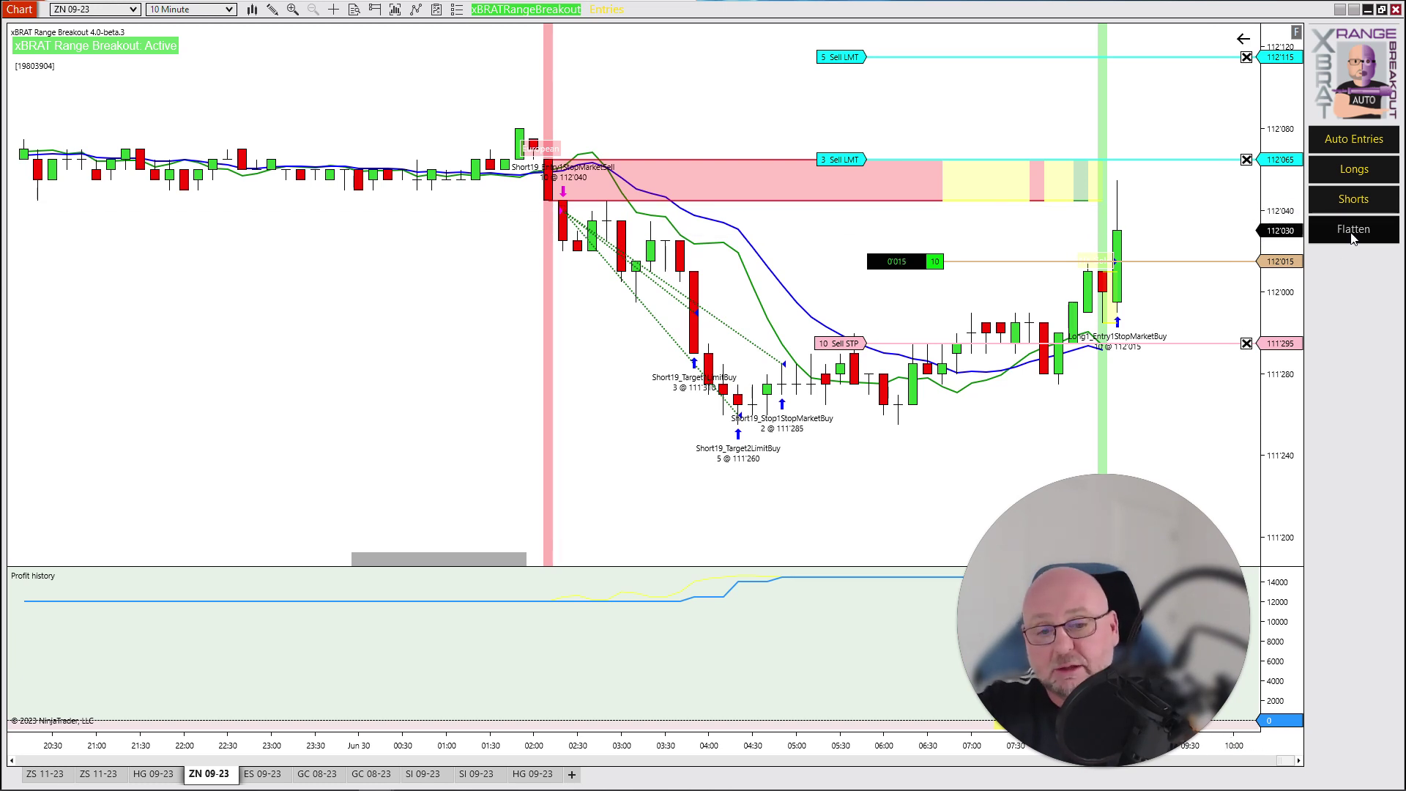
pyautogui.click(315, 775)
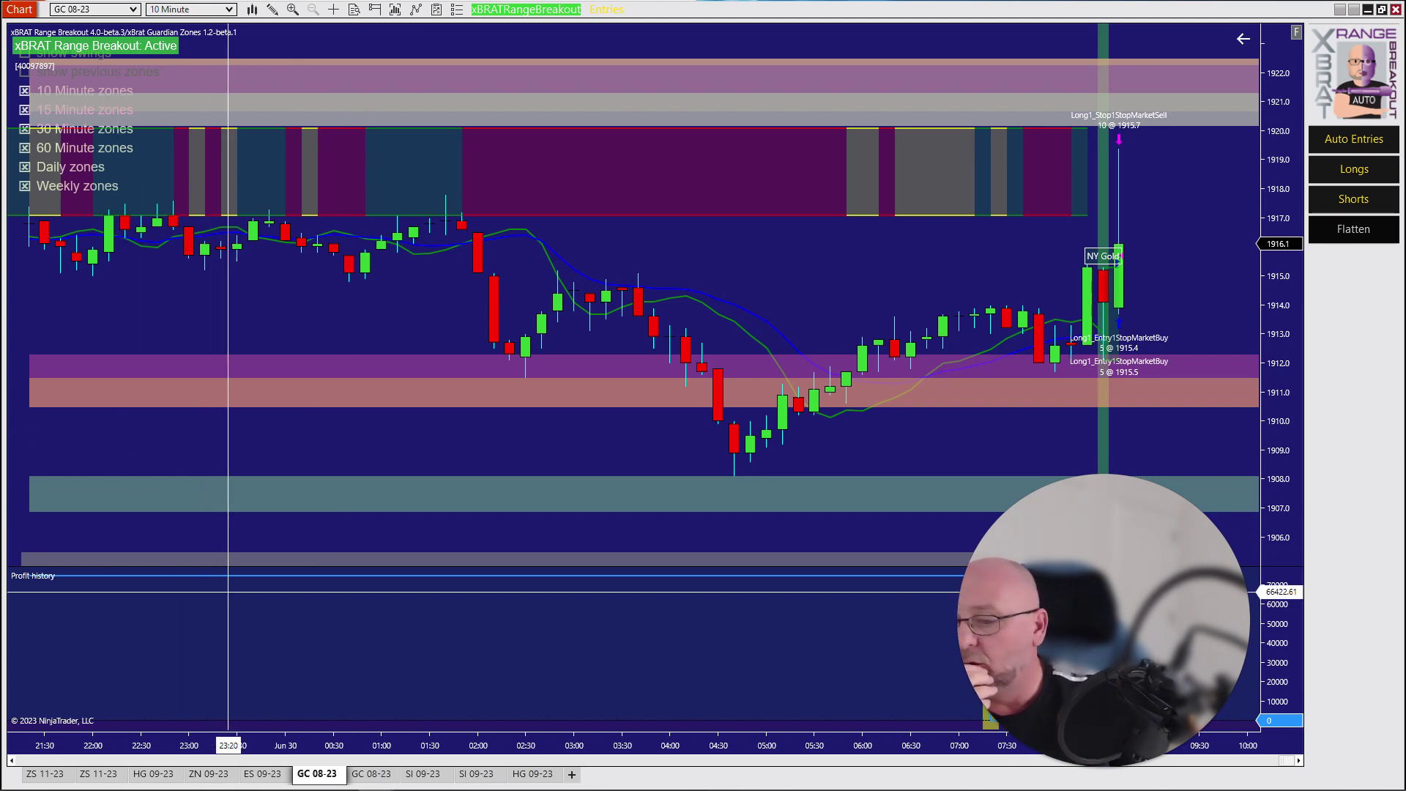
pyautogui.click(210, 774)
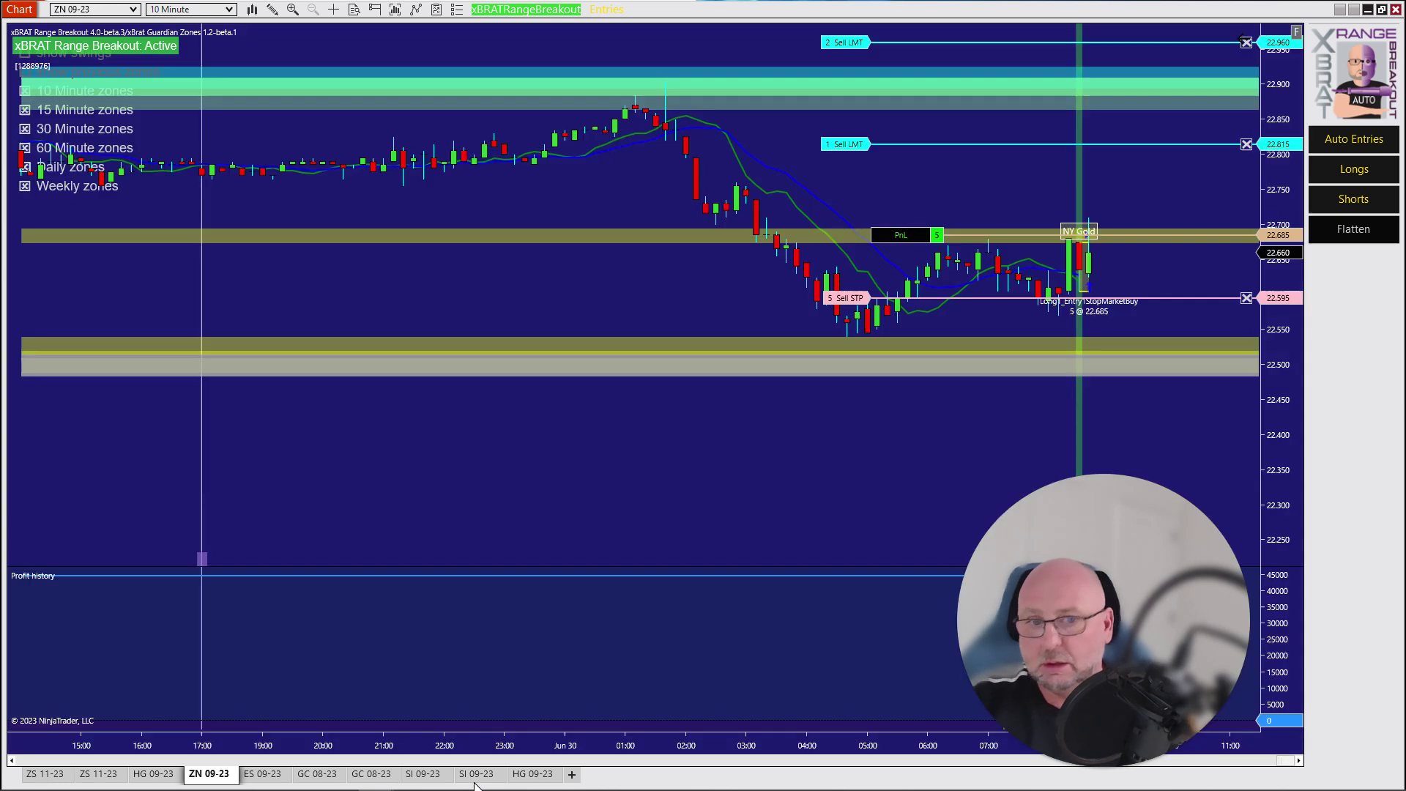
pyautogui.click(476, 778)
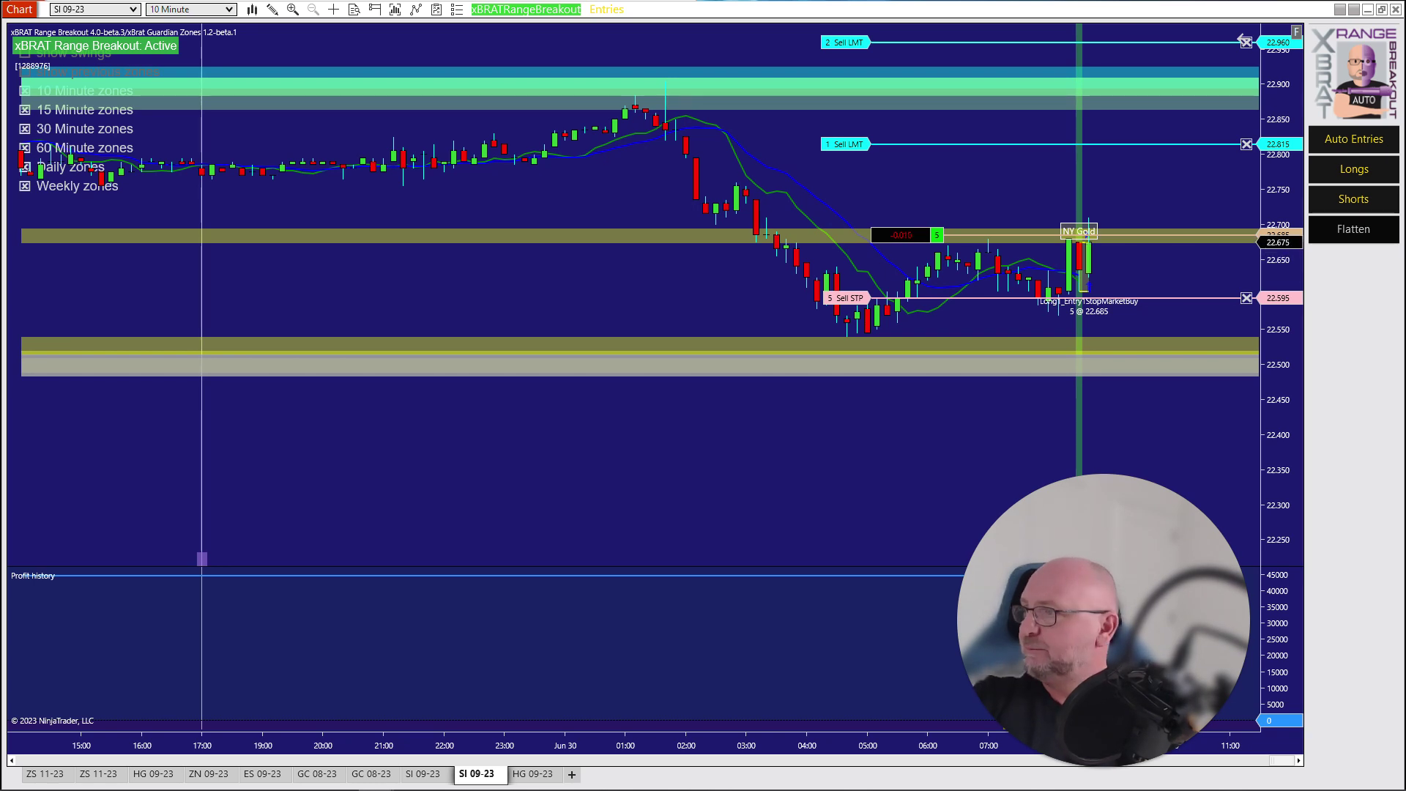
# - Follow the trade on the 15-minute MNQ 09-23 chart while checking the open long position on the ZN 09-23 chart
pyautogui.hotkey('alt', 'Tab')
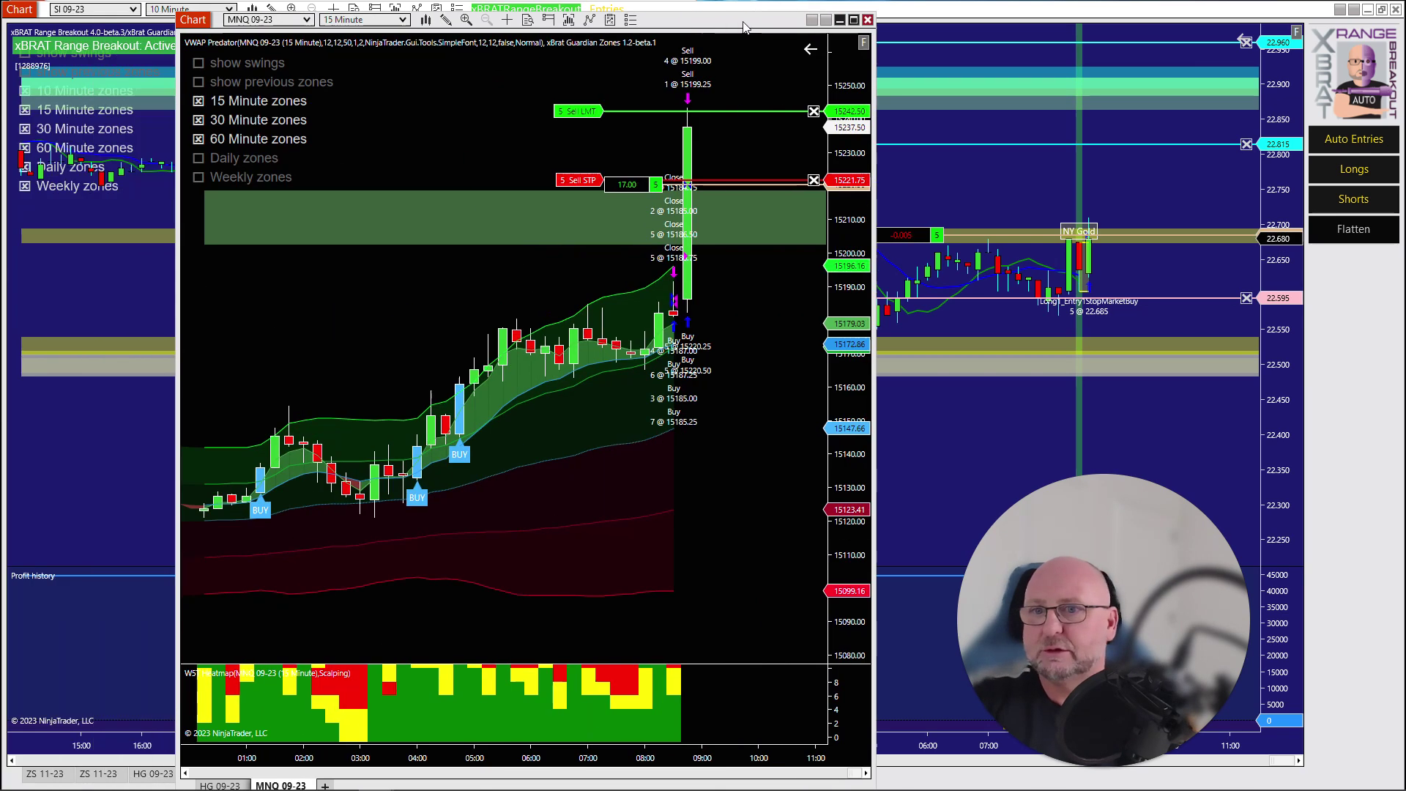
pyautogui.moveTo(750, 25); pyautogui.dragTo(758, 31)
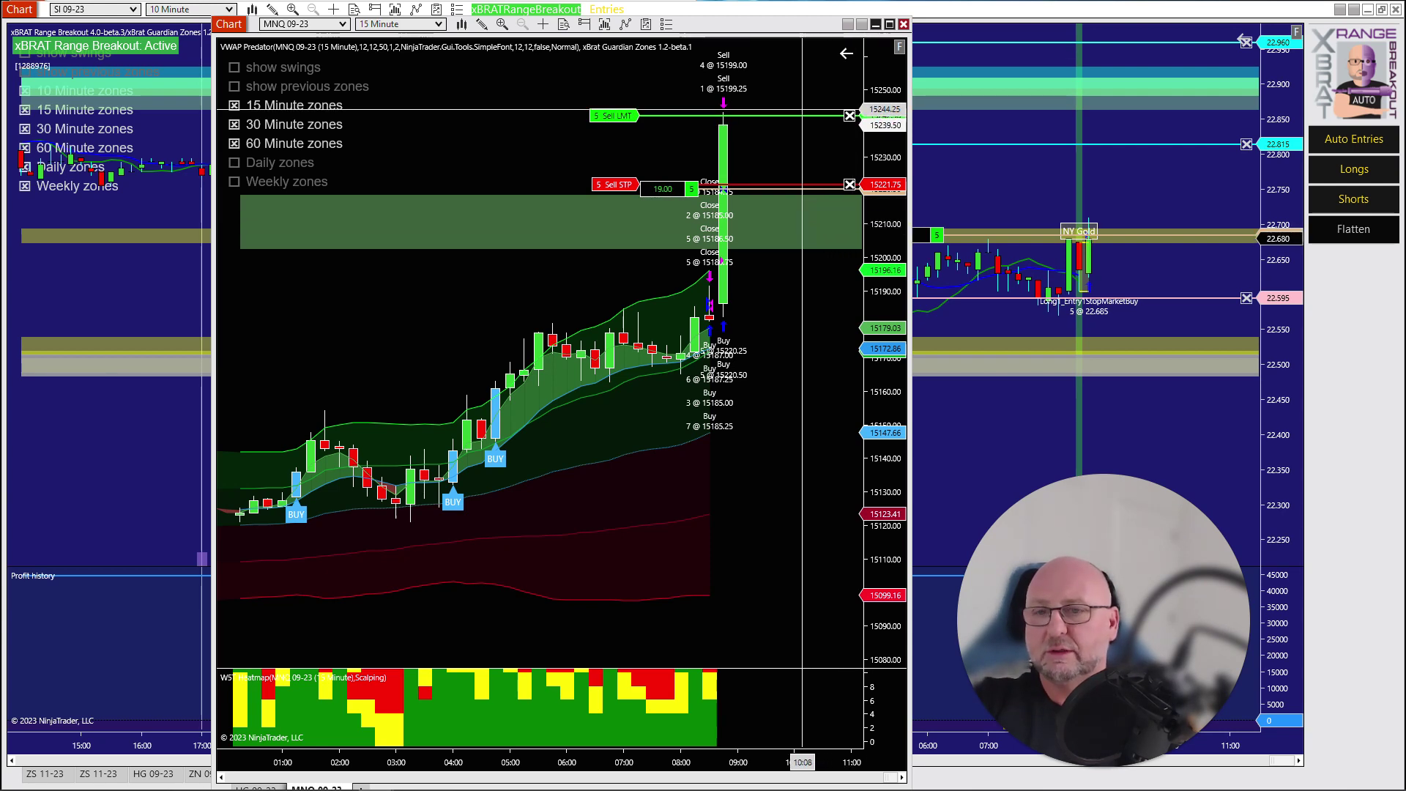
pyautogui.hotkey('alt', 'Tab')
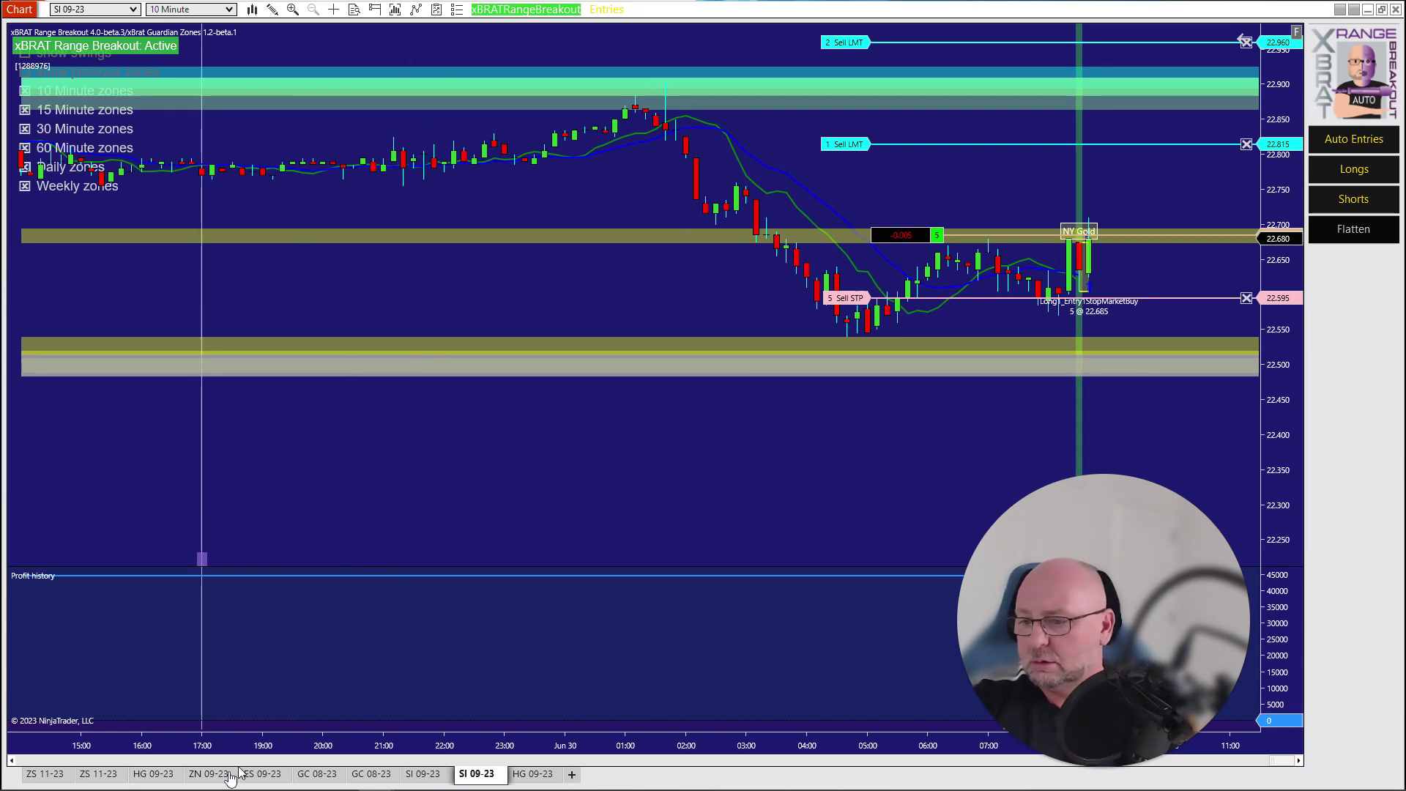
pyautogui.click(205, 777)
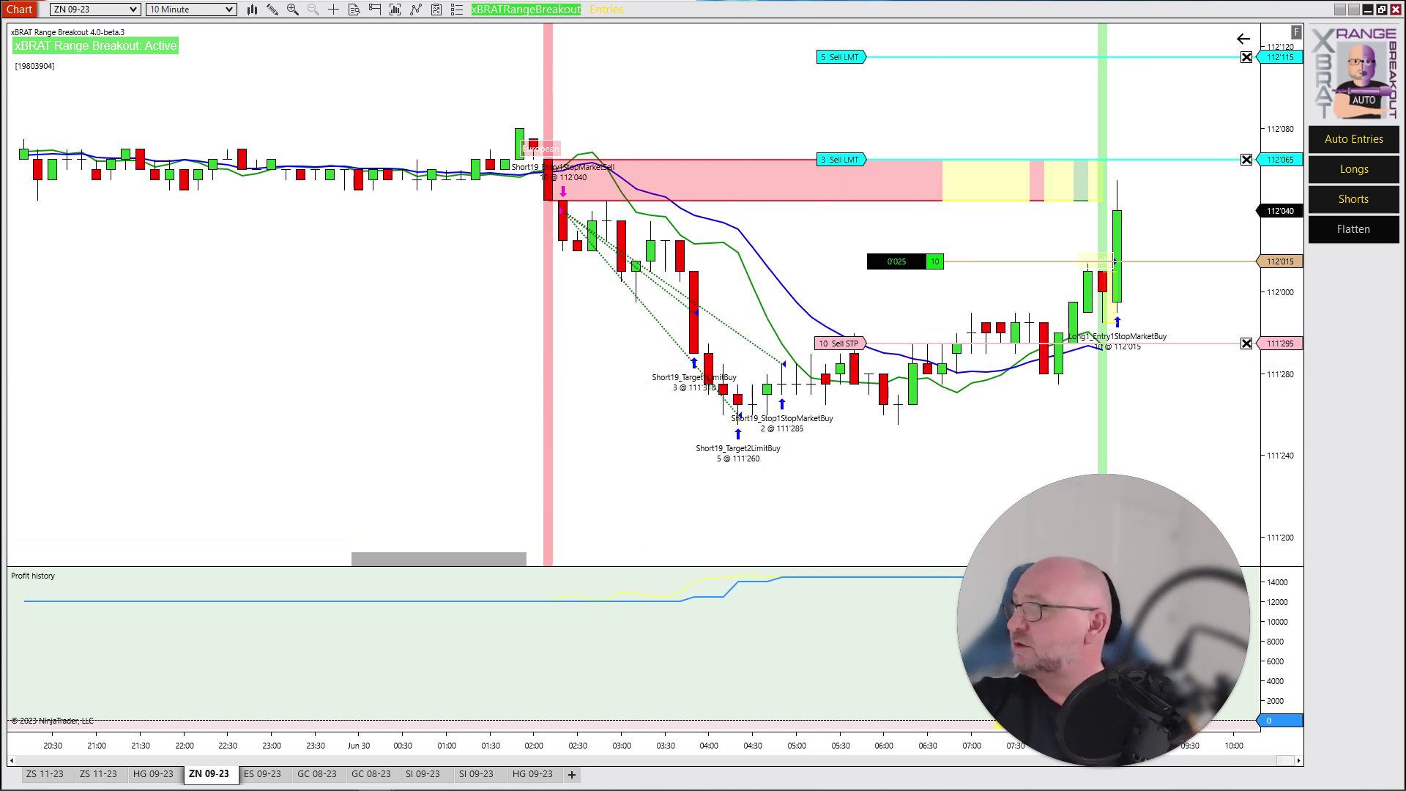
pyautogui.hotkey('alt', 'Tab')
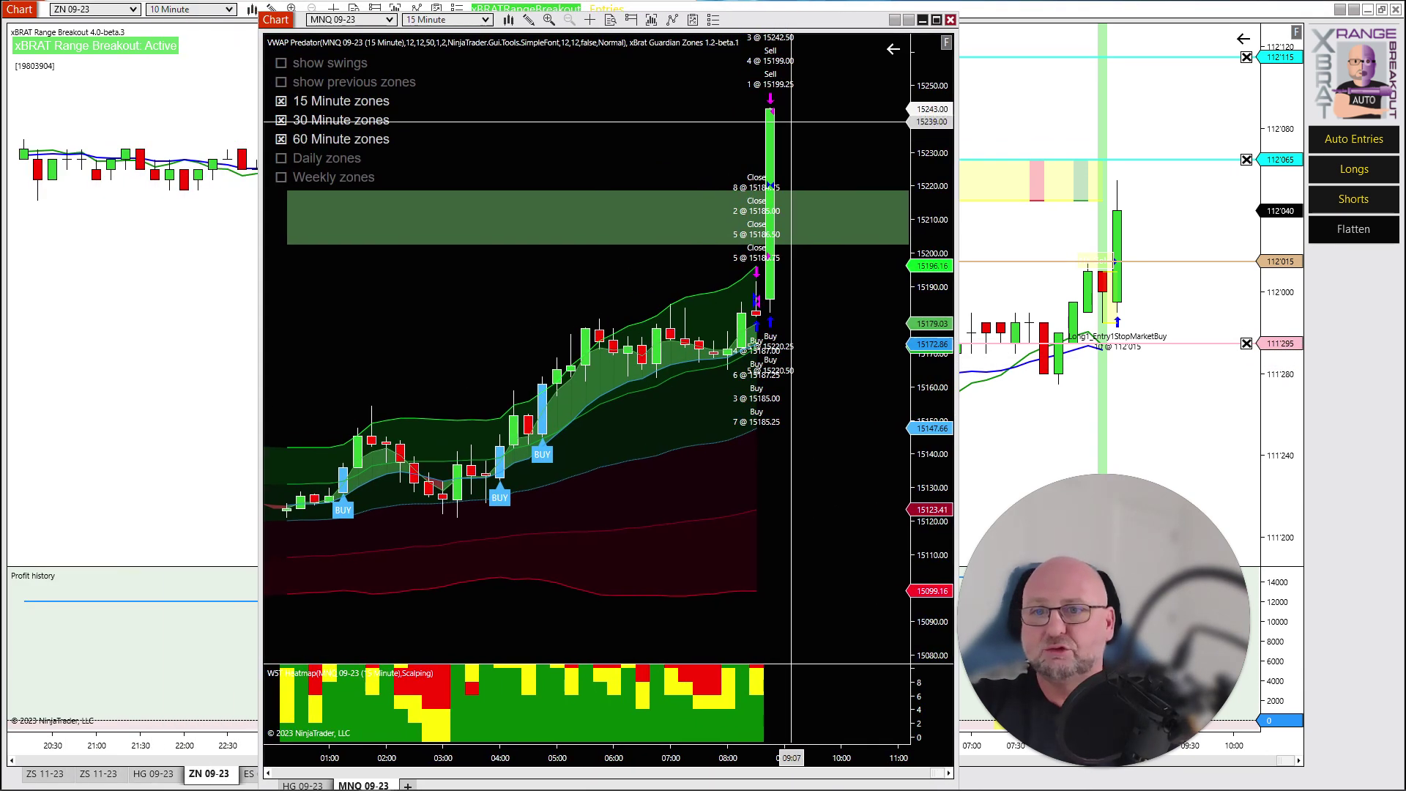
pyautogui.hotkey('alt', 'Tab')
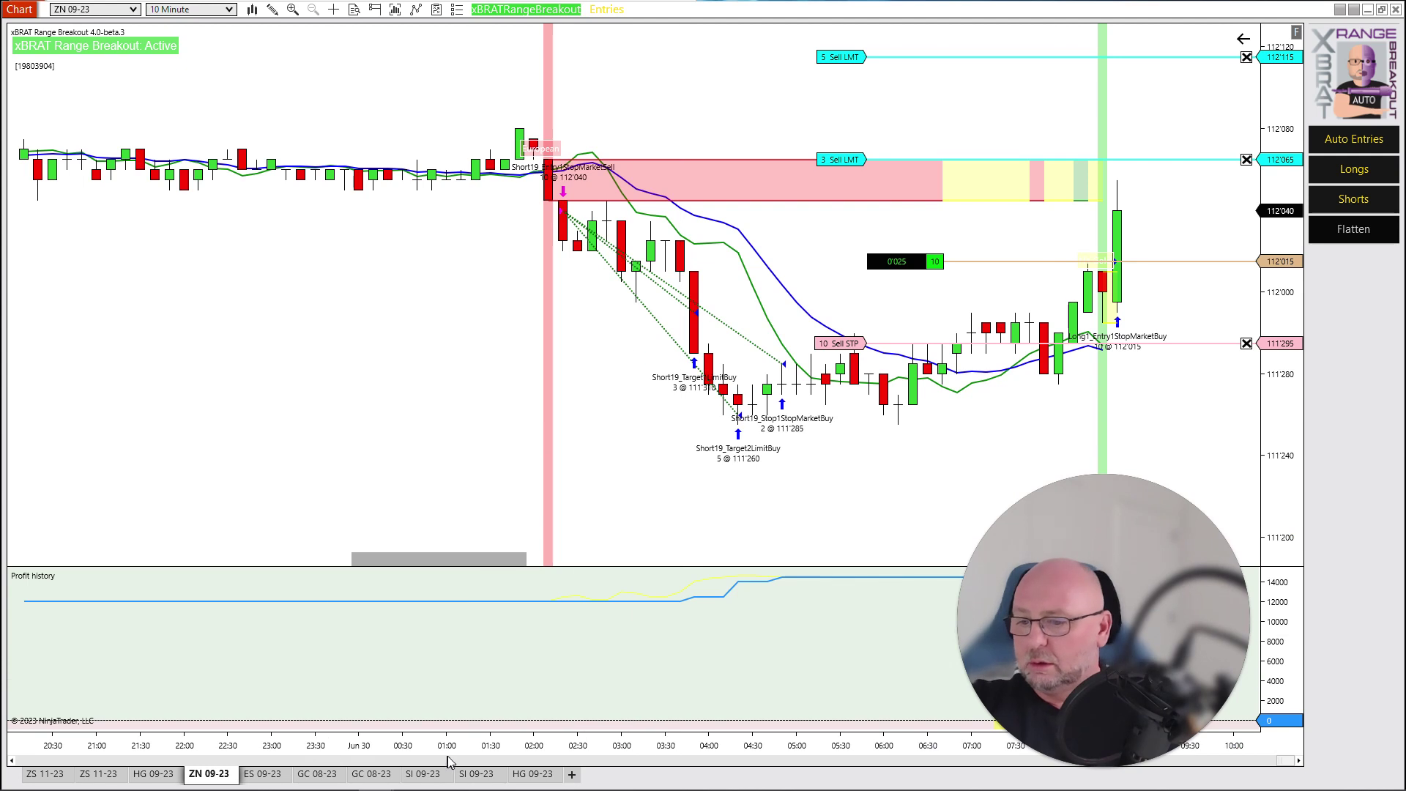
# - Enlarge the recent candles on the SI 09-23 chart to examine the NY Gold long entry with its stop and limit orders
pyautogui.click(470, 777)
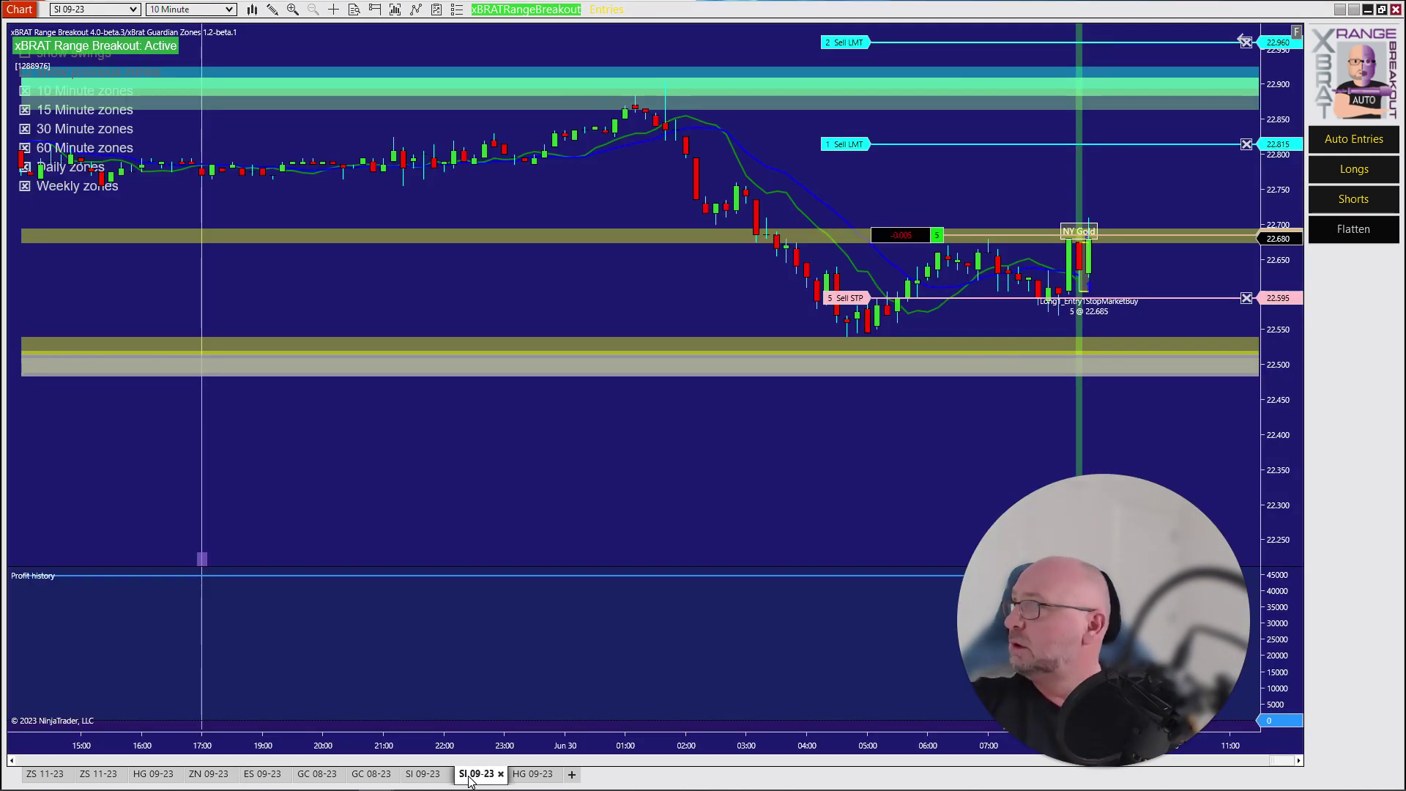
pyautogui.moveTo(1040, 725); pyautogui.dragTo(890, 742)
pyautogui.scroll(3, 929, 430)
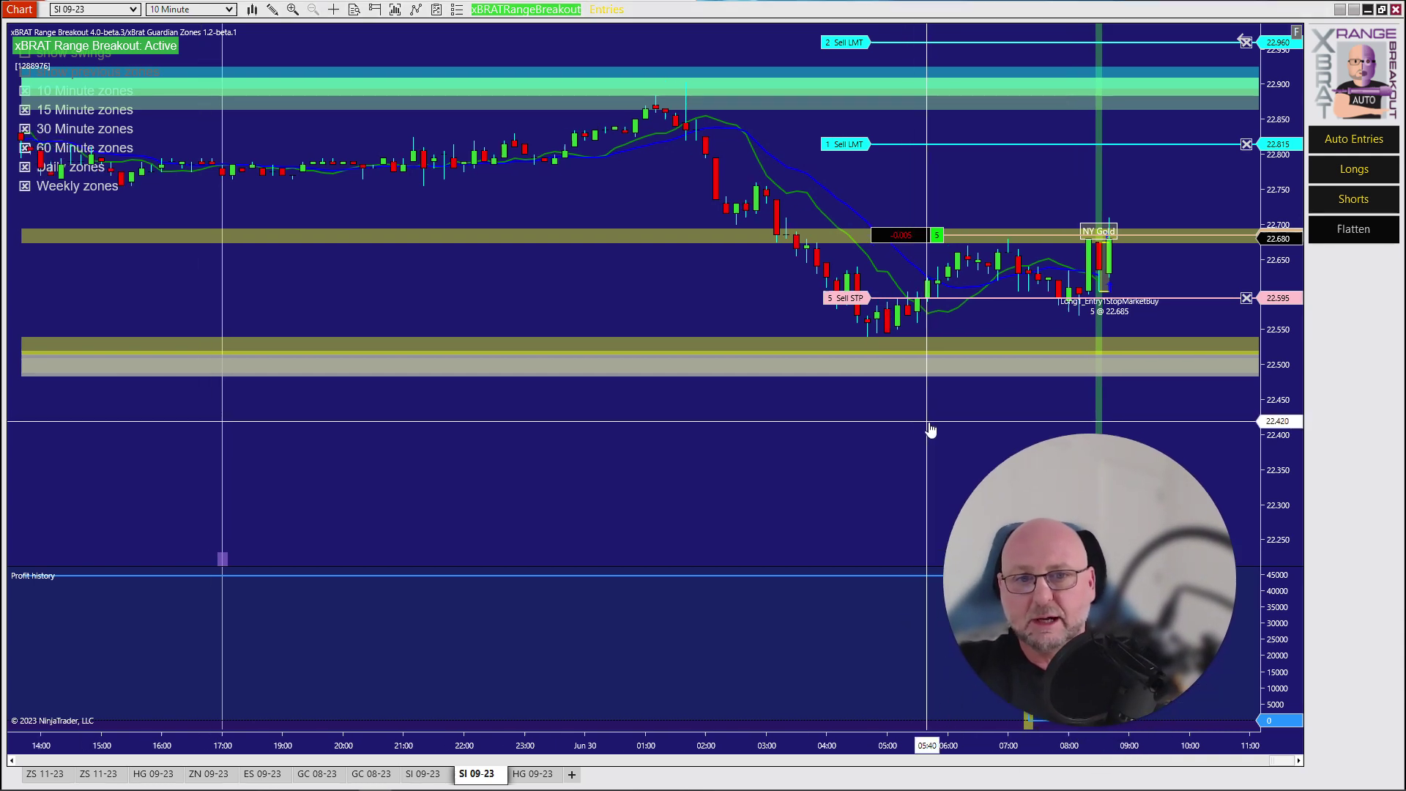
pyautogui.scroll(3, 868, 418)
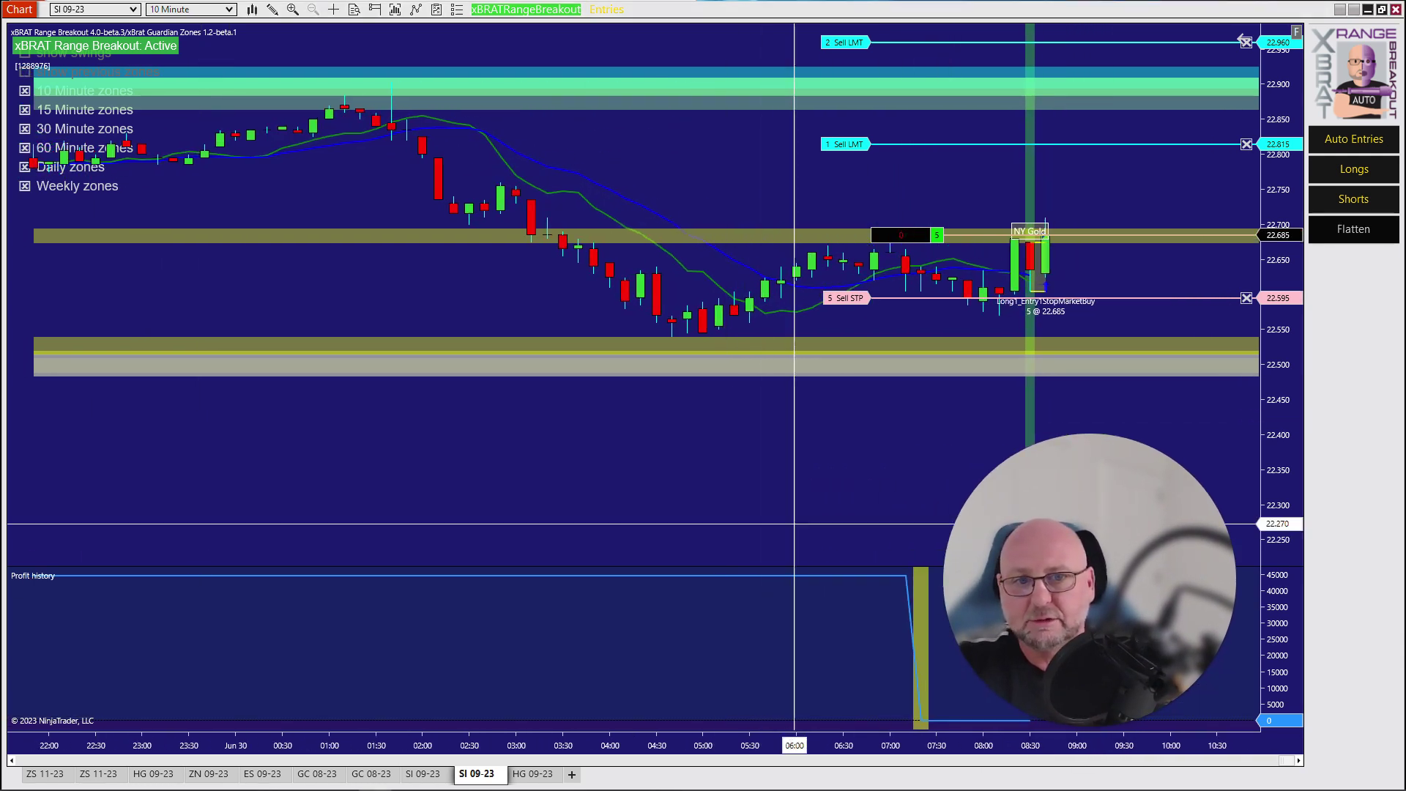
pyautogui.scroll(2, 1137, 213)
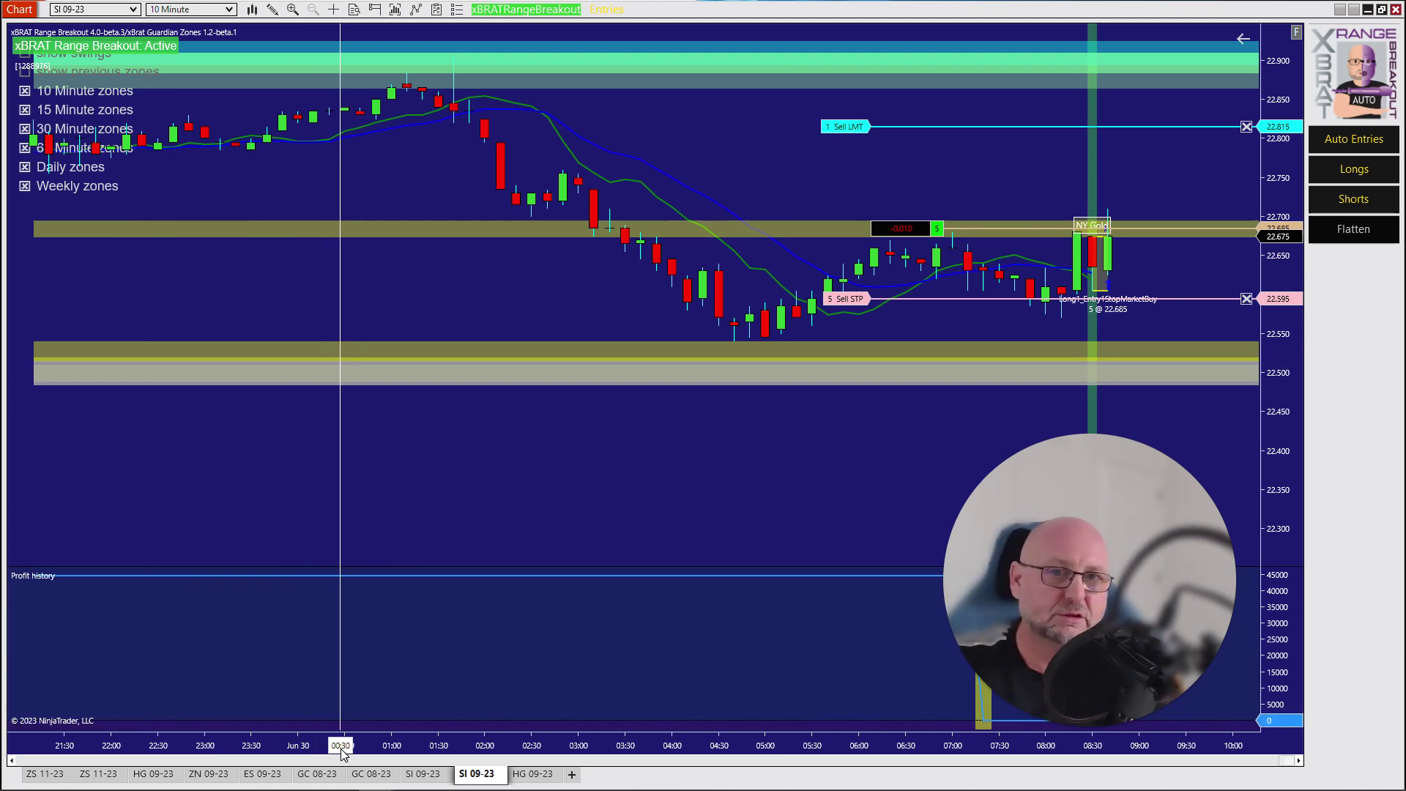
# - Review the stopped-out trade on the first GC 08-23 chart and stretch the ZN 09-23 price scale around its open long
pyautogui.click(335, 779)
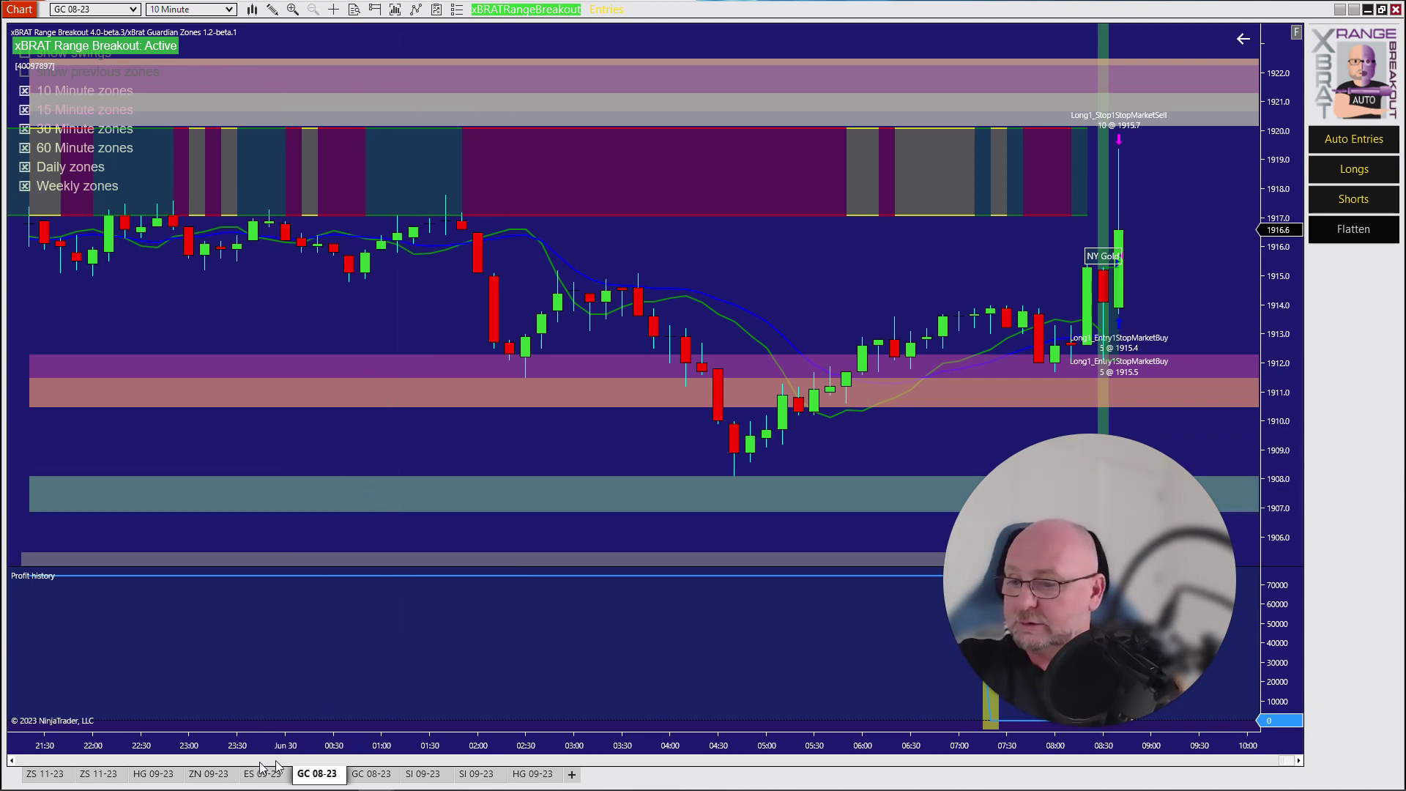
pyautogui.click(209, 773)
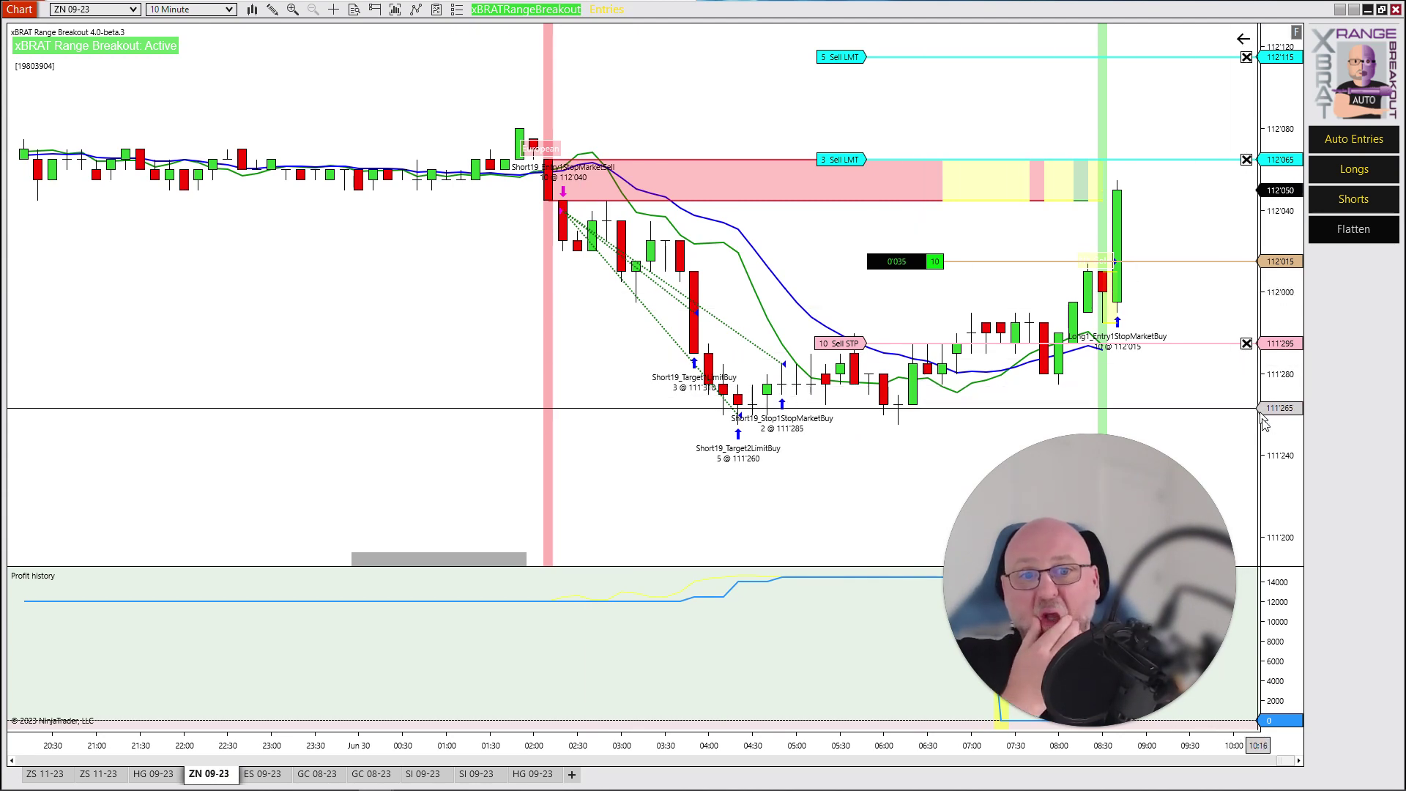
pyautogui.moveTo(1276, 459); pyautogui.dragTo(1289, 426)
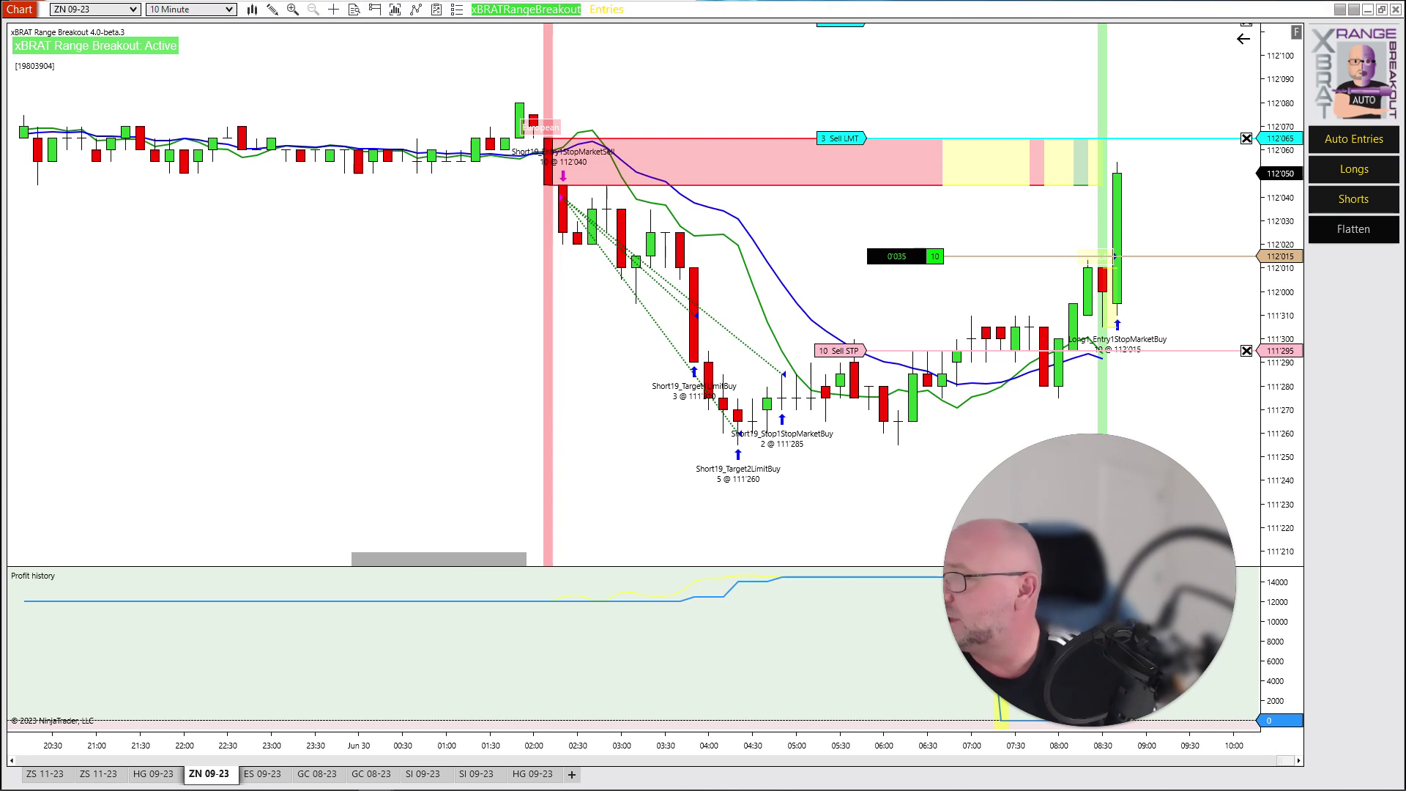
# - Compress the price scale of the MNQ 09-23 chart to review its target fills against the zones above price
pyautogui.hotkey('alt', 'Tab')
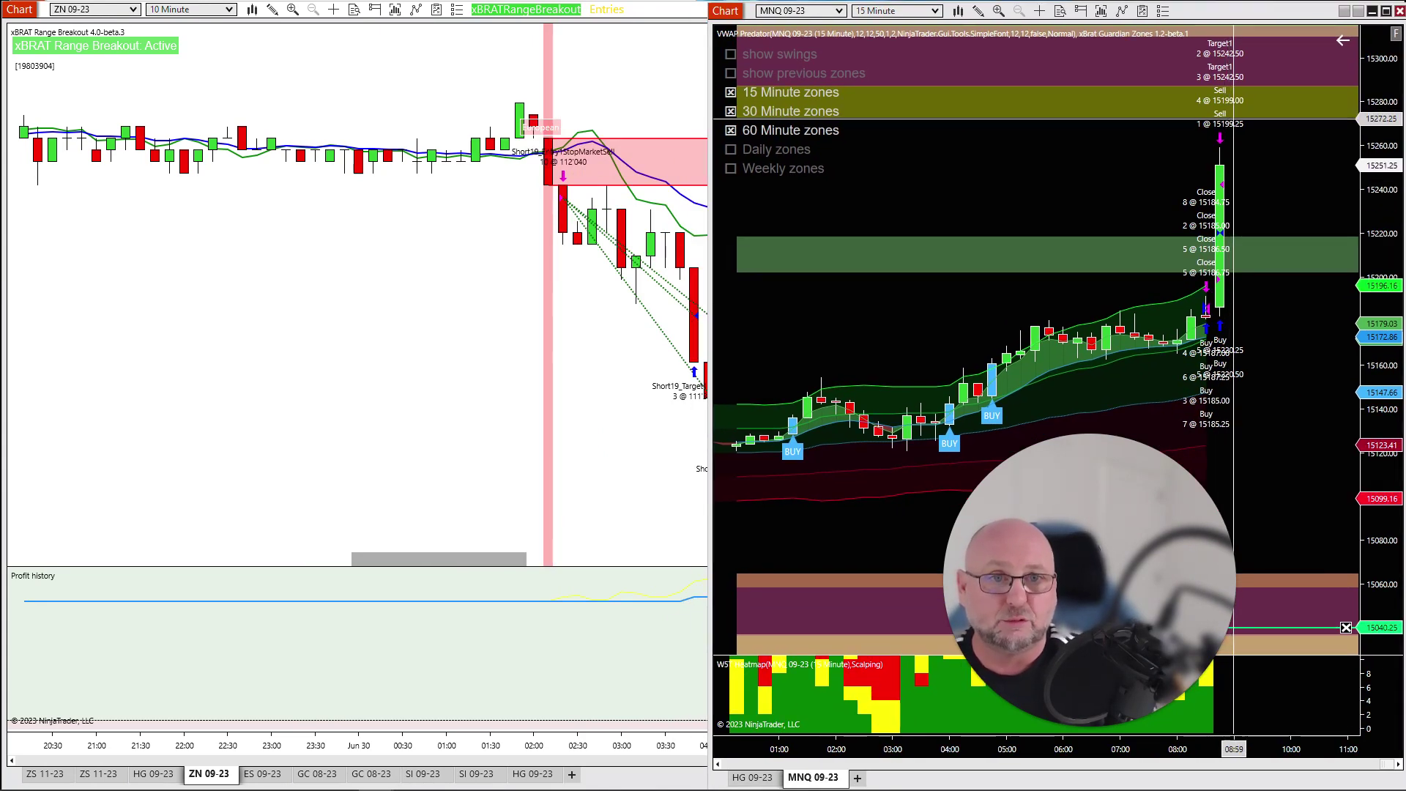
pyautogui.moveTo(1378, 169); pyautogui.dragTo(1379, 213)
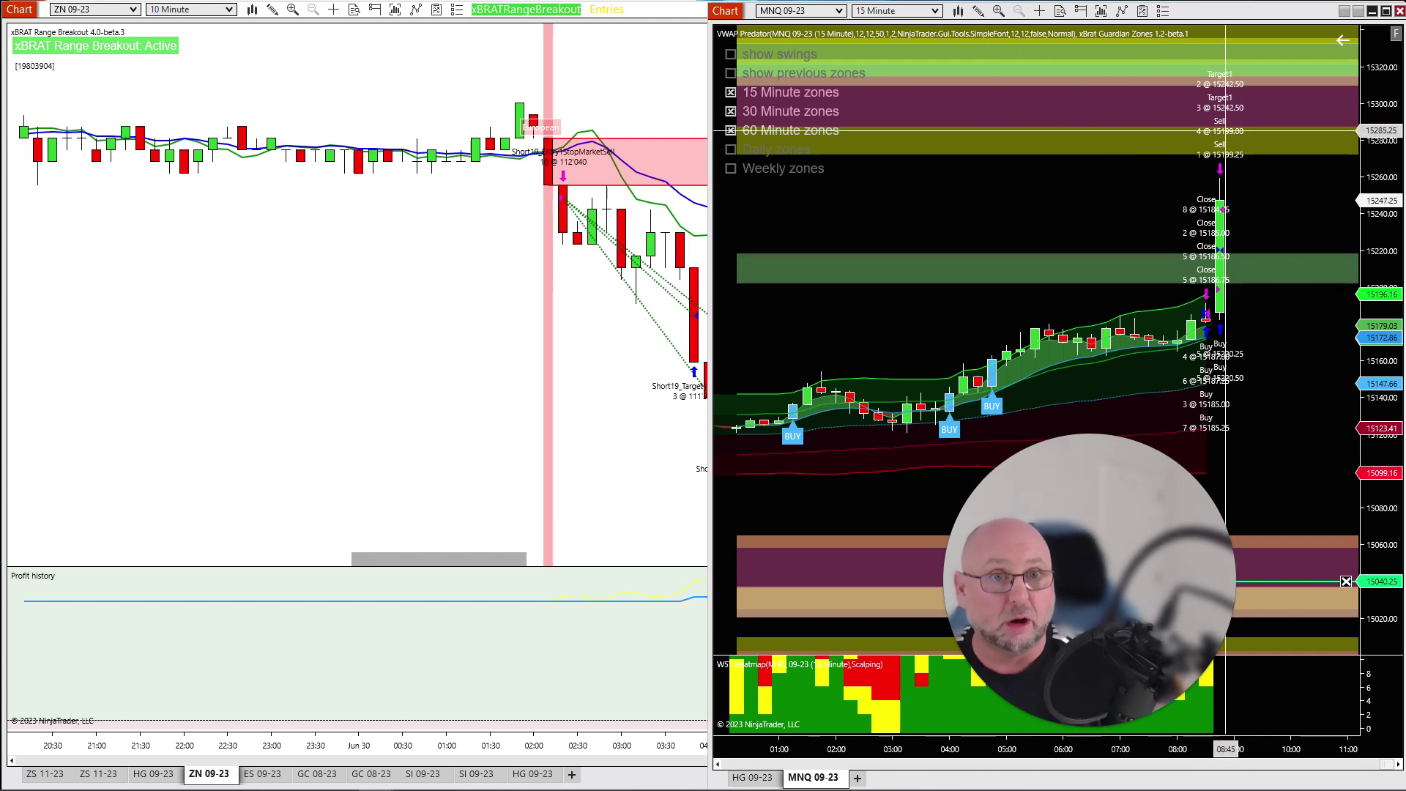
pyautogui.moveTo(1223, 14); pyautogui.dragTo(0, 220)
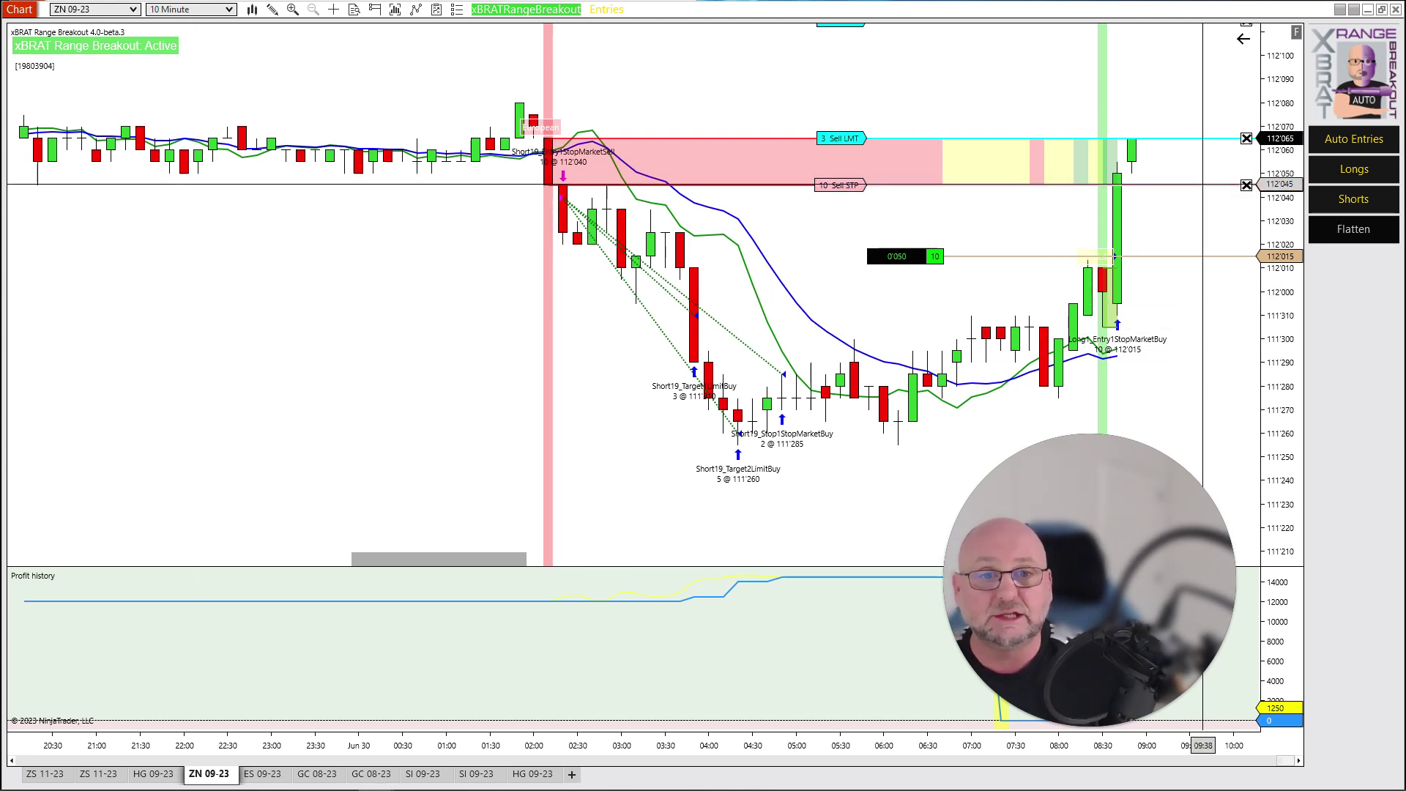
# - Reframe the ZN 09-23 chart around its sell stop and 112'115 sell limit, and recheck the SI 09-23 and GC 08-23 trades
pyautogui.moveTo(1303, 314); pyautogui.dragTo(1304, 349)
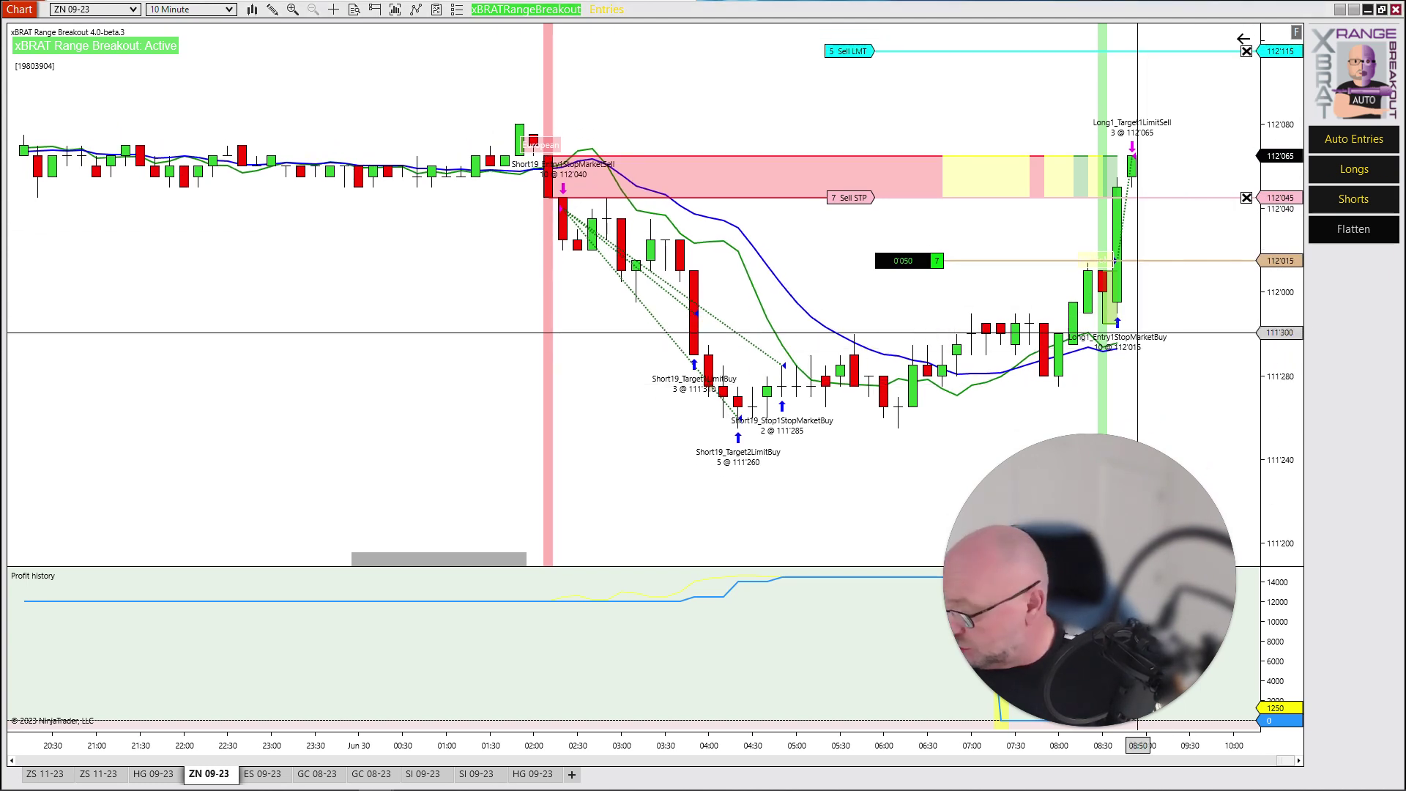
pyautogui.moveTo(777, 101); pyautogui.dragTo(775, 145)
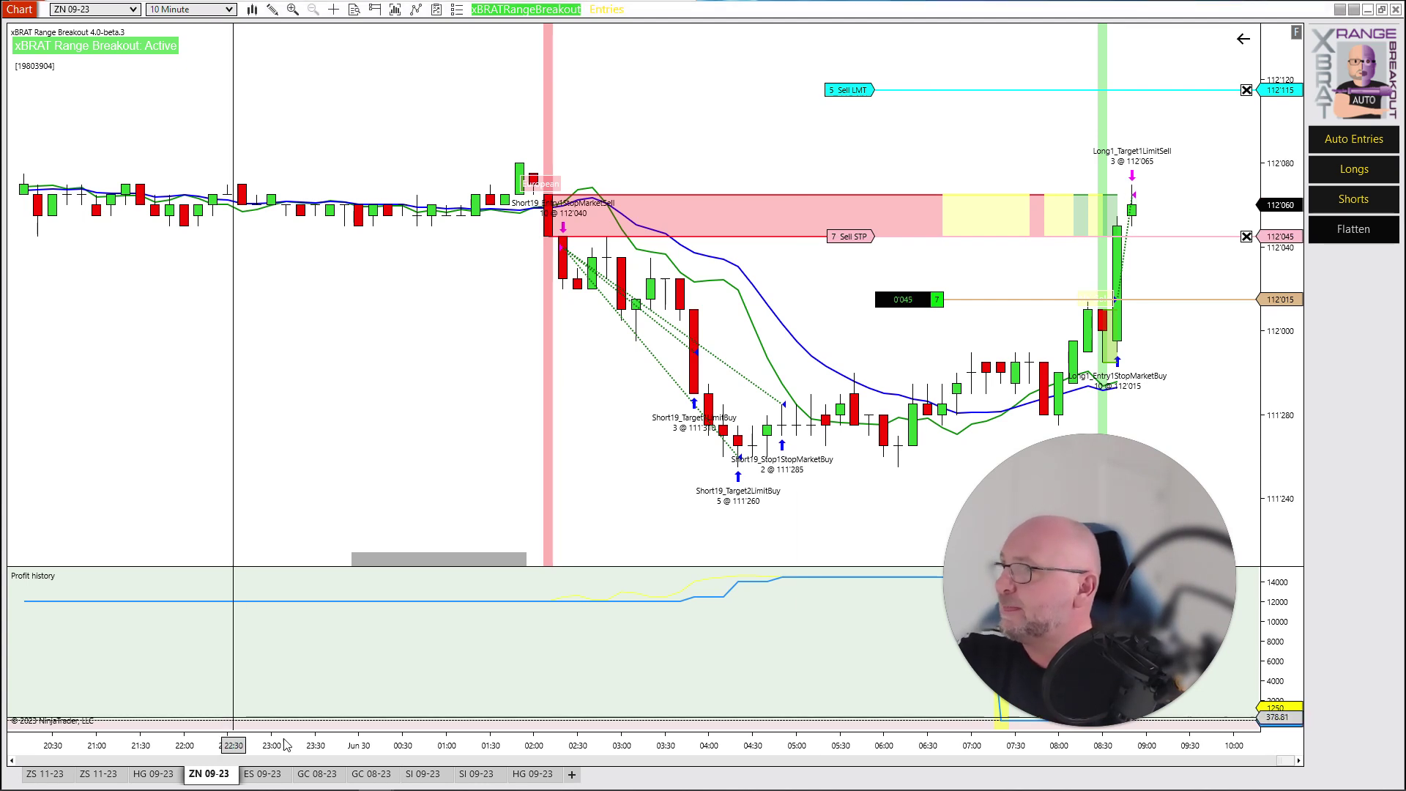
pyautogui.click(476, 774)
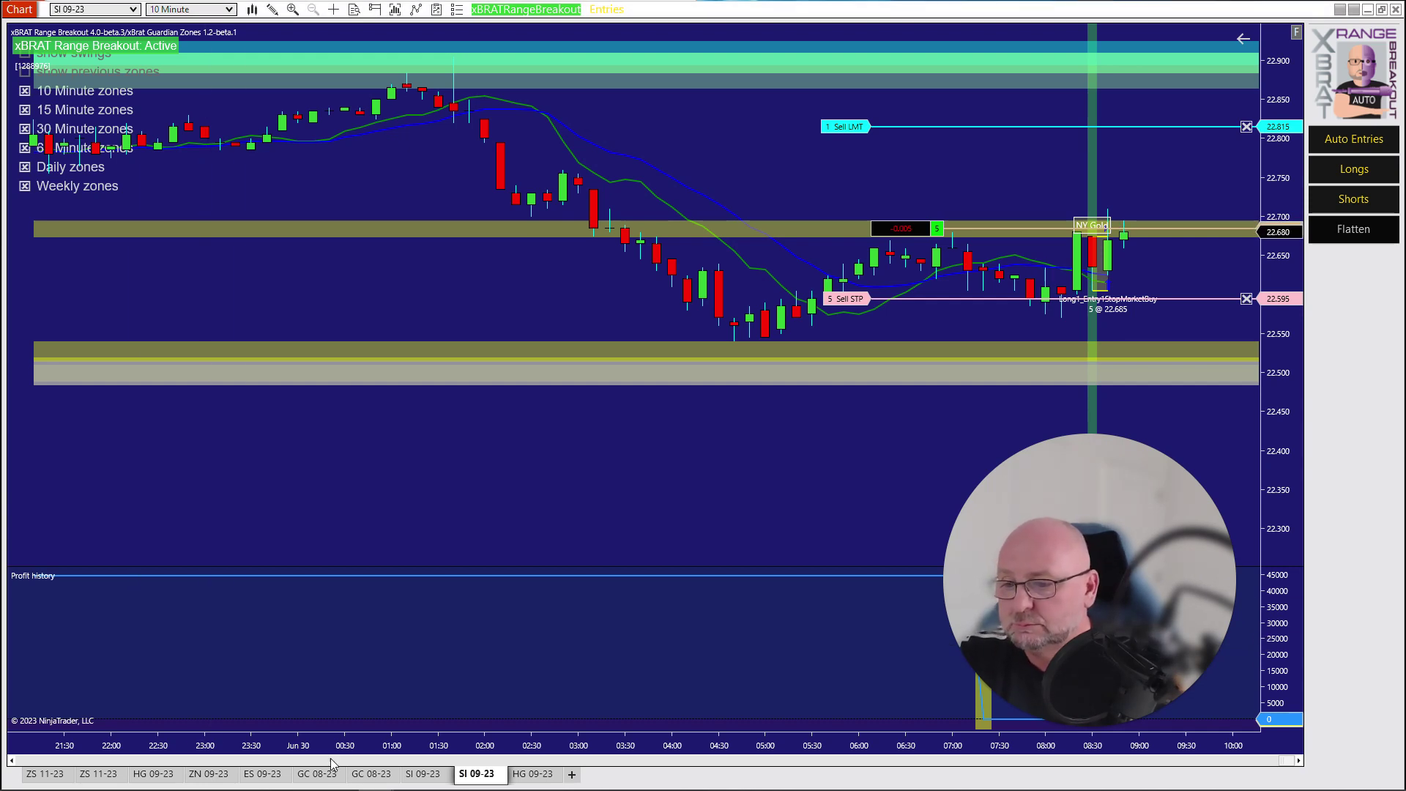
pyautogui.click(315, 774)
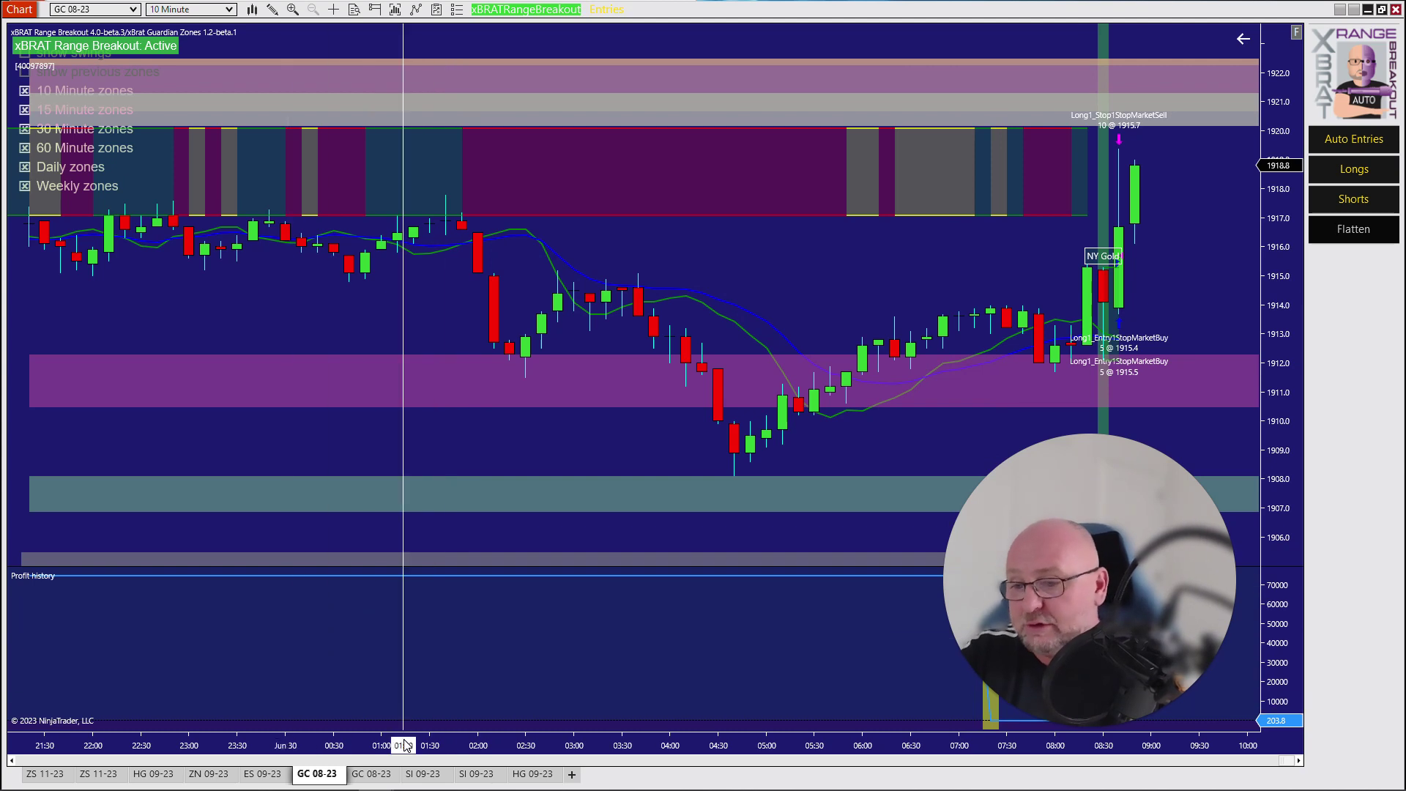
pyautogui.click(478, 775)
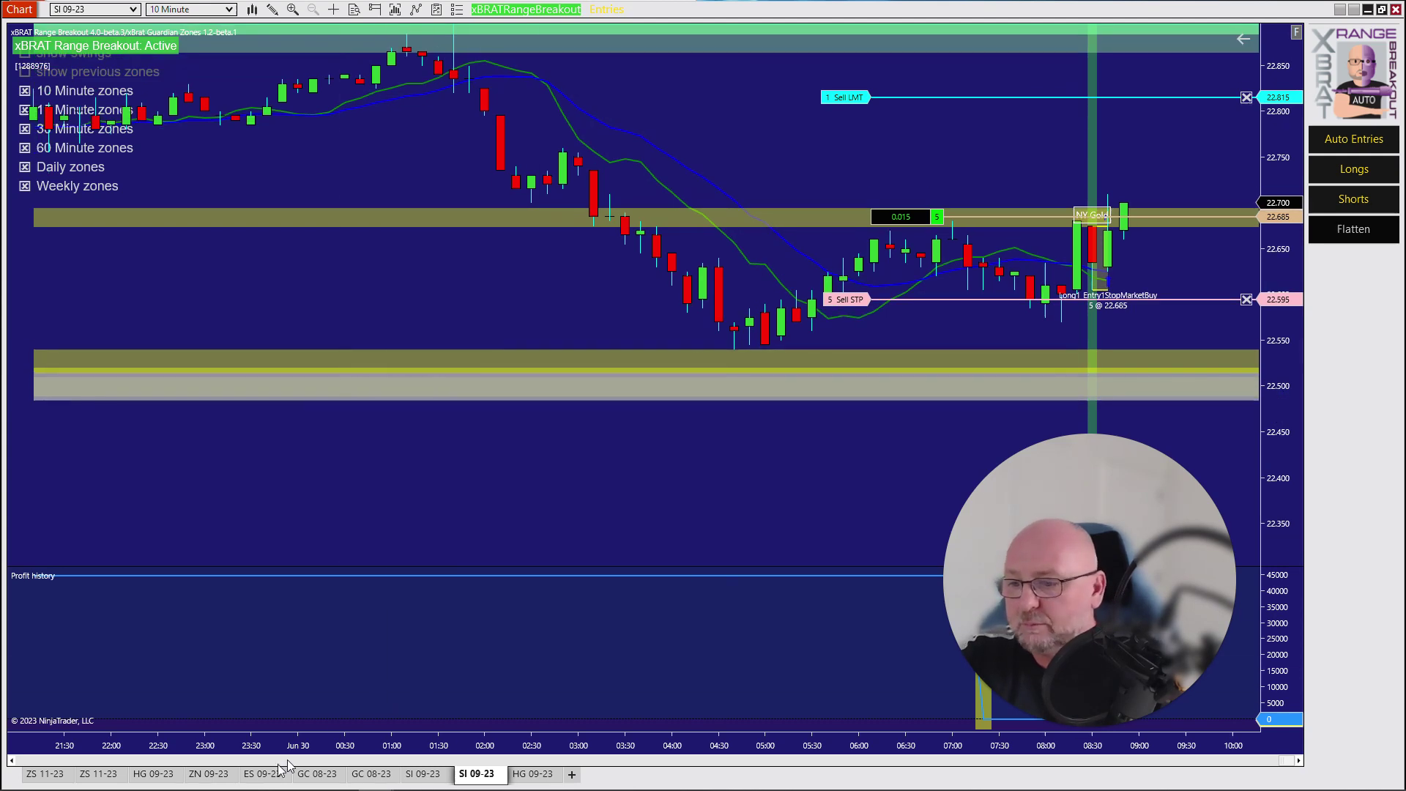
# - Compress the ZN 09-23 price scale to examine the 112'115 and 112'265 sell limits, and reframe it around the open long
pyautogui.click(209, 774)
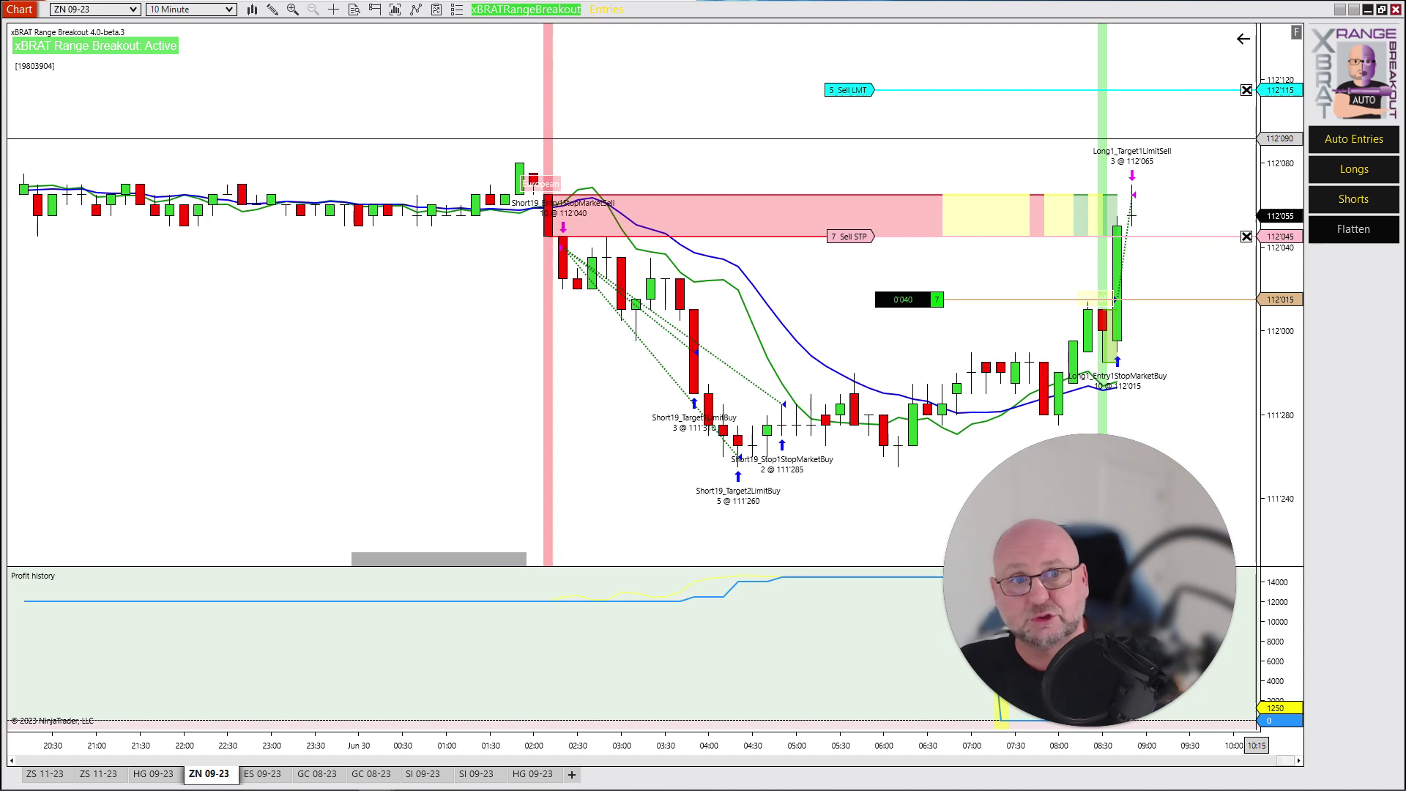
pyautogui.moveTo(1269, 156); pyautogui.dragTo(1247, 464)
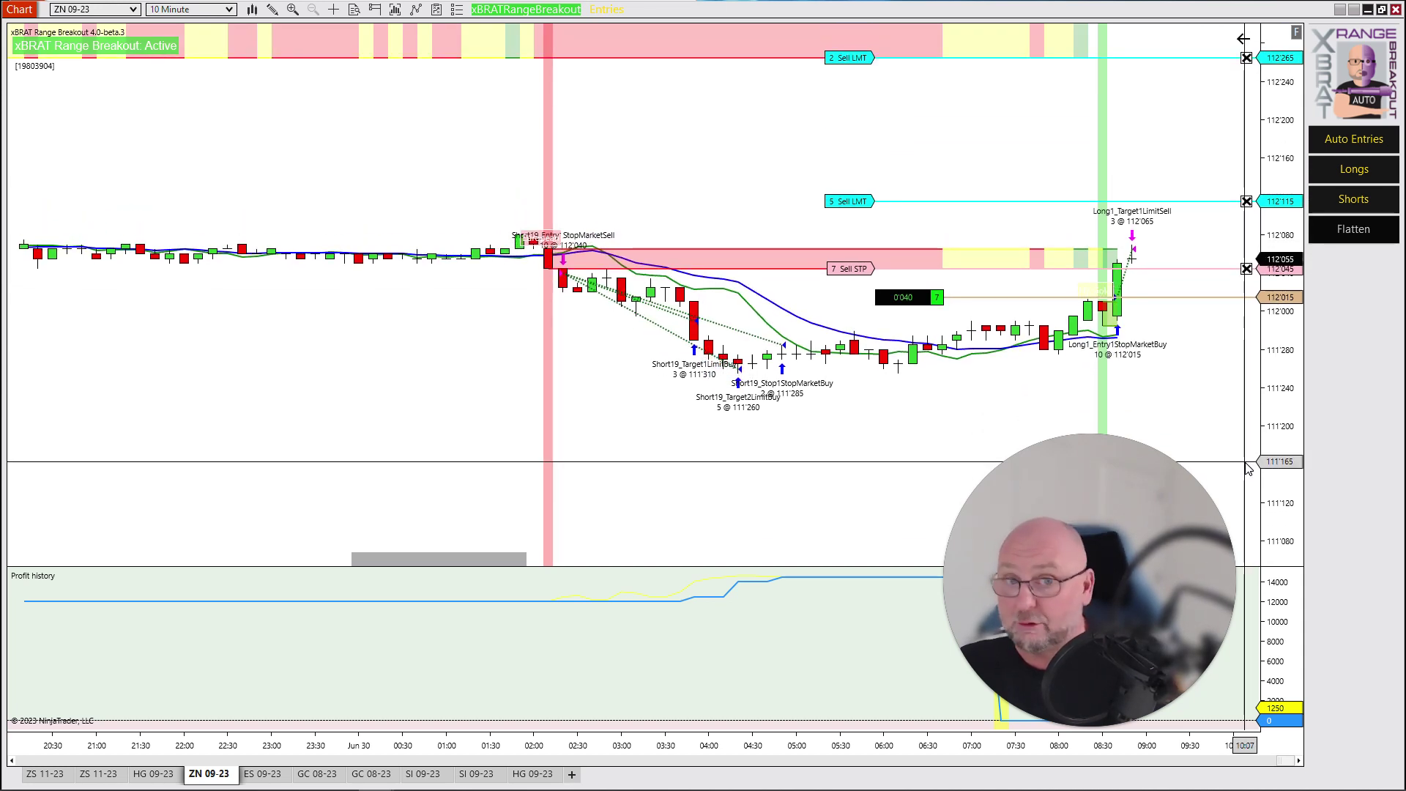
pyautogui.moveTo(1247, 467); pyautogui.dragTo(1249, 366)
pyautogui.moveTo(986, 98); pyautogui.dragTo(982, 143)
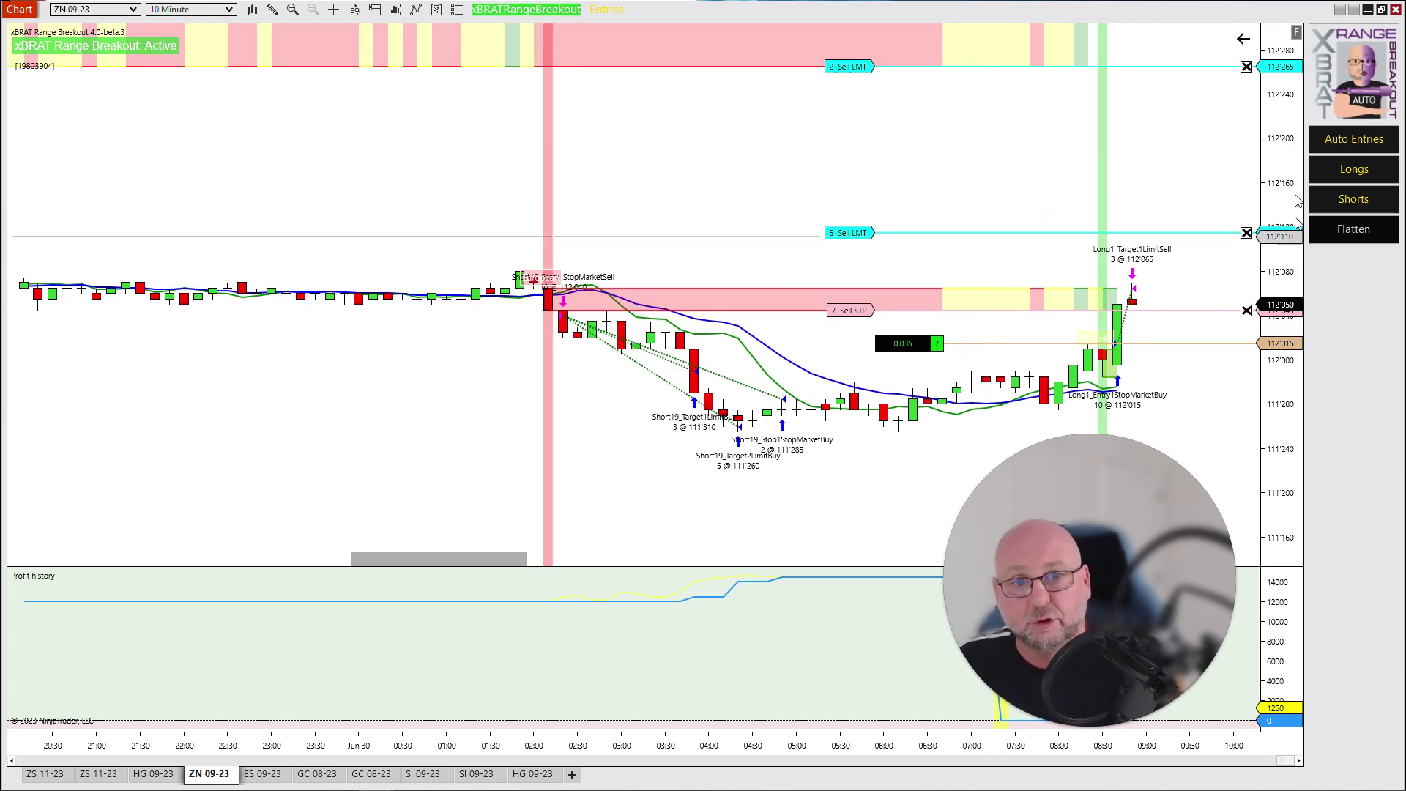
pyautogui.moveTo(1291, 174); pyautogui.dragTo(1142, 242)
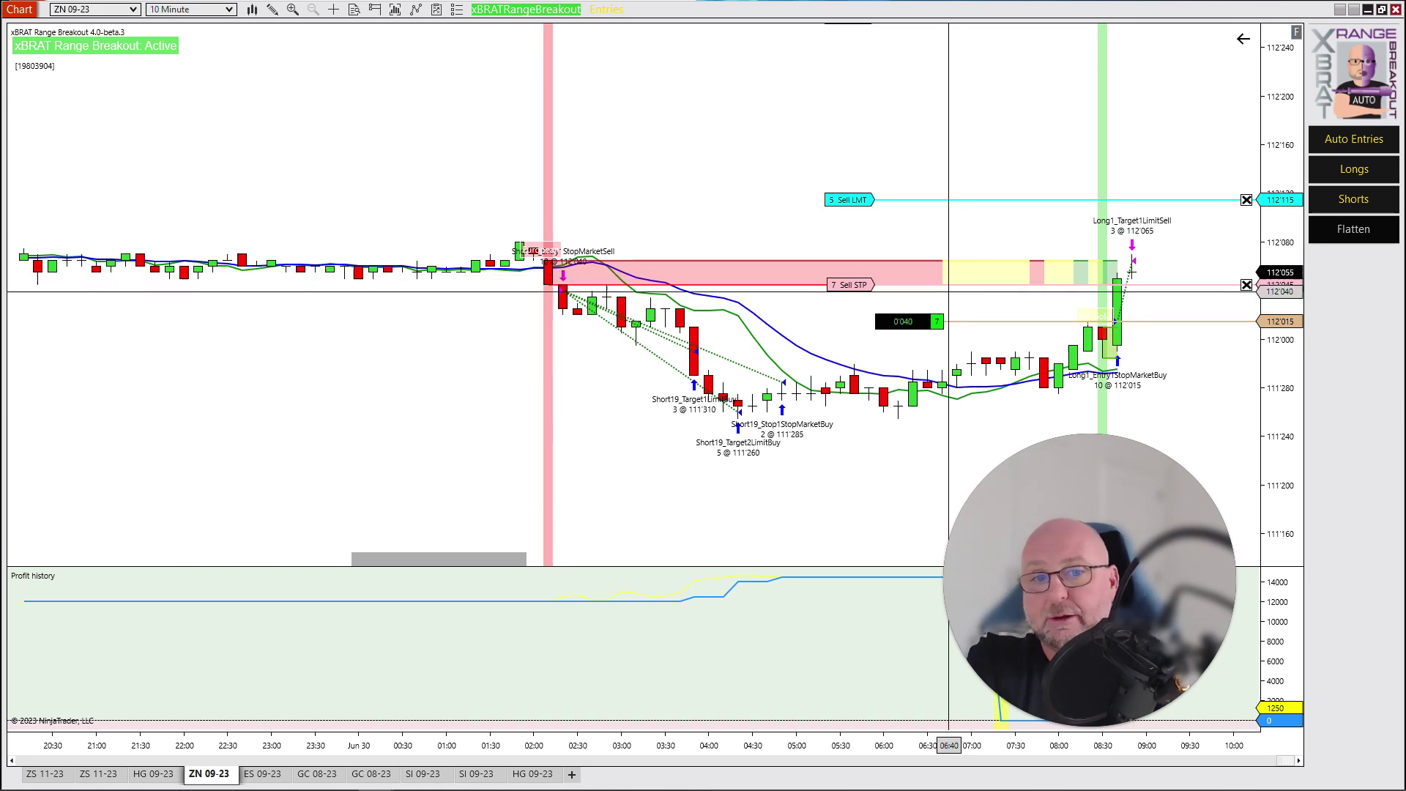
pyautogui.moveTo(1293, 314); pyautogui.dragTo(1280, 350)
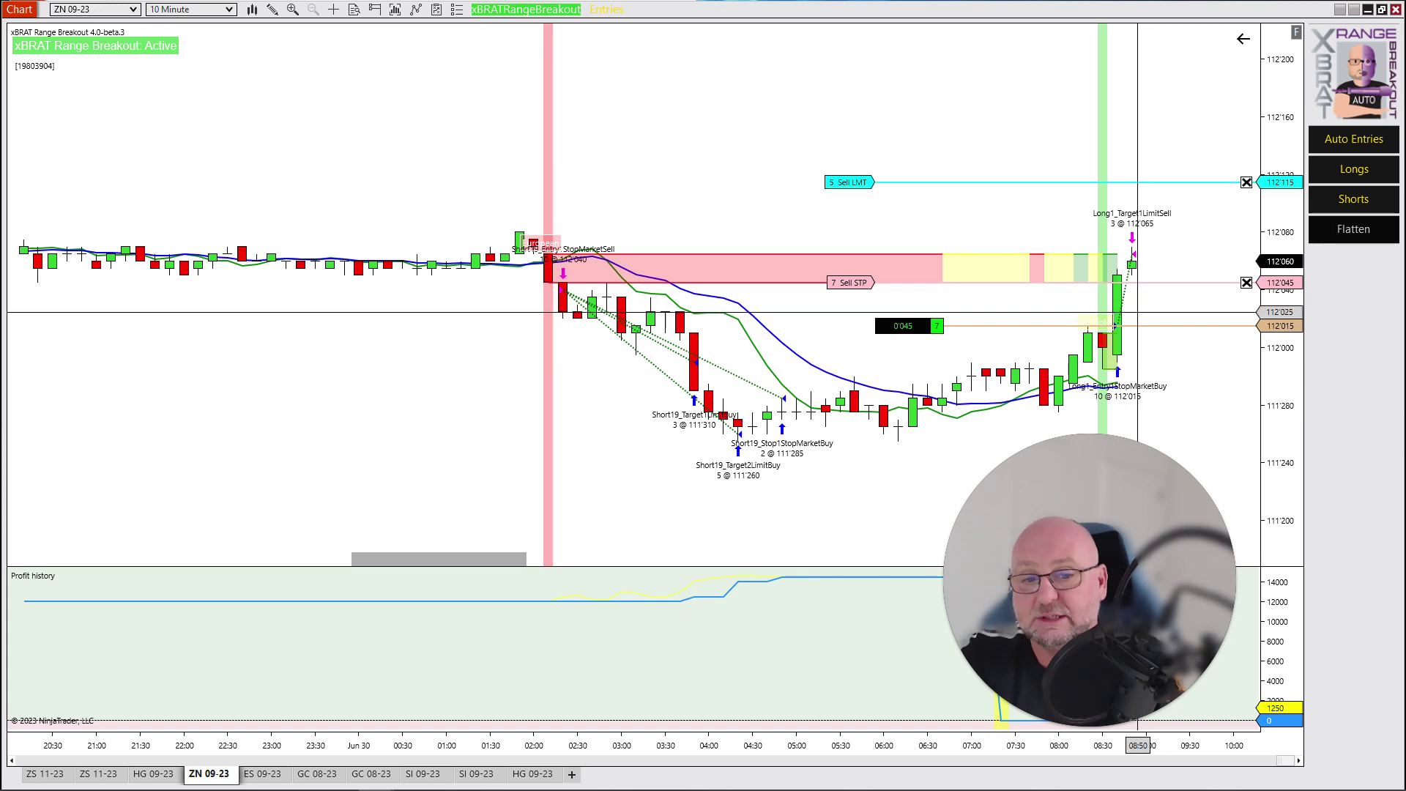
pyautogui.moveTo(1275, 339); pyautogui.dragTo(1278, 322)
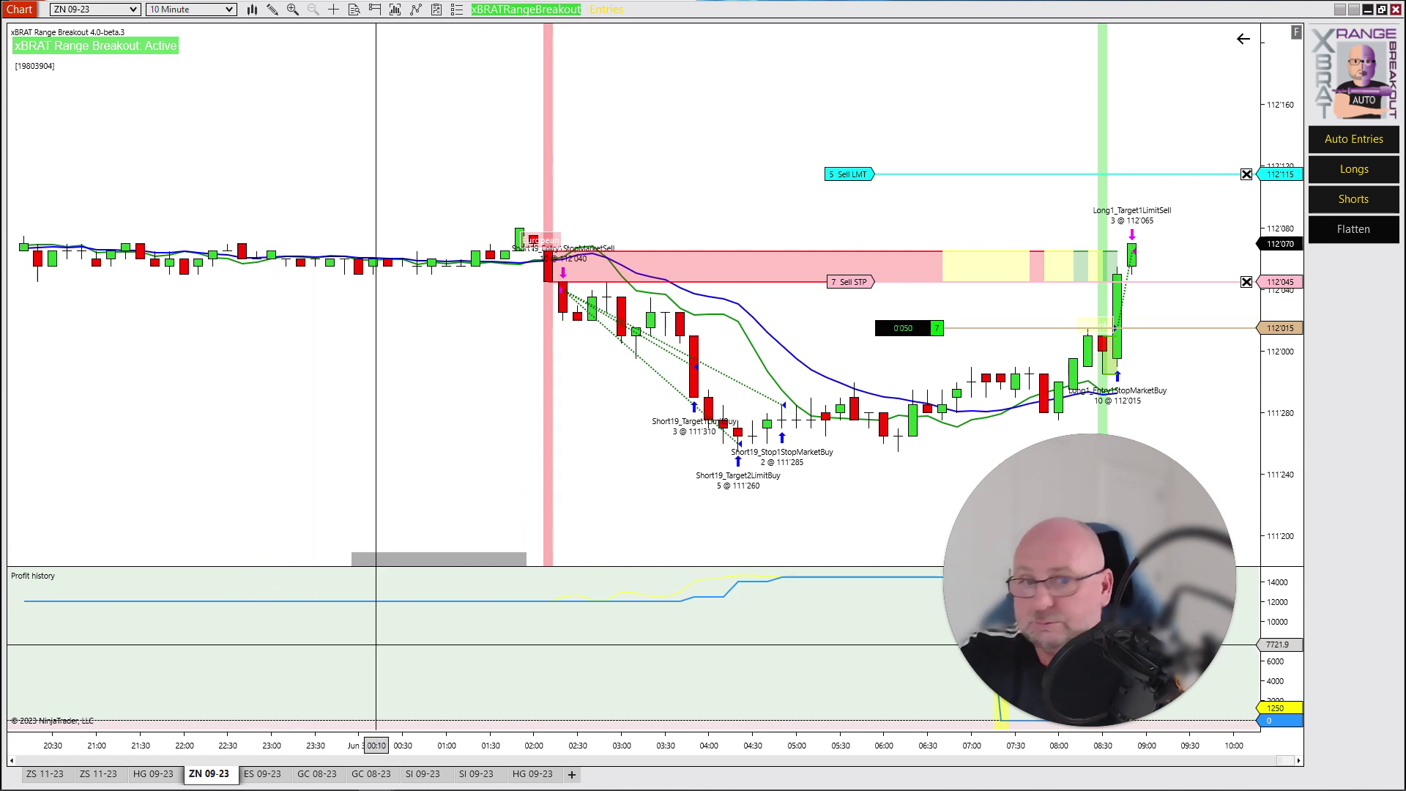
# - Rescale the SI 09-23 chart to review its sell limits at 22.815, 22.960 and 23.065, and recheck the ZN 09-23 long
pyautogui.click(473, 776)
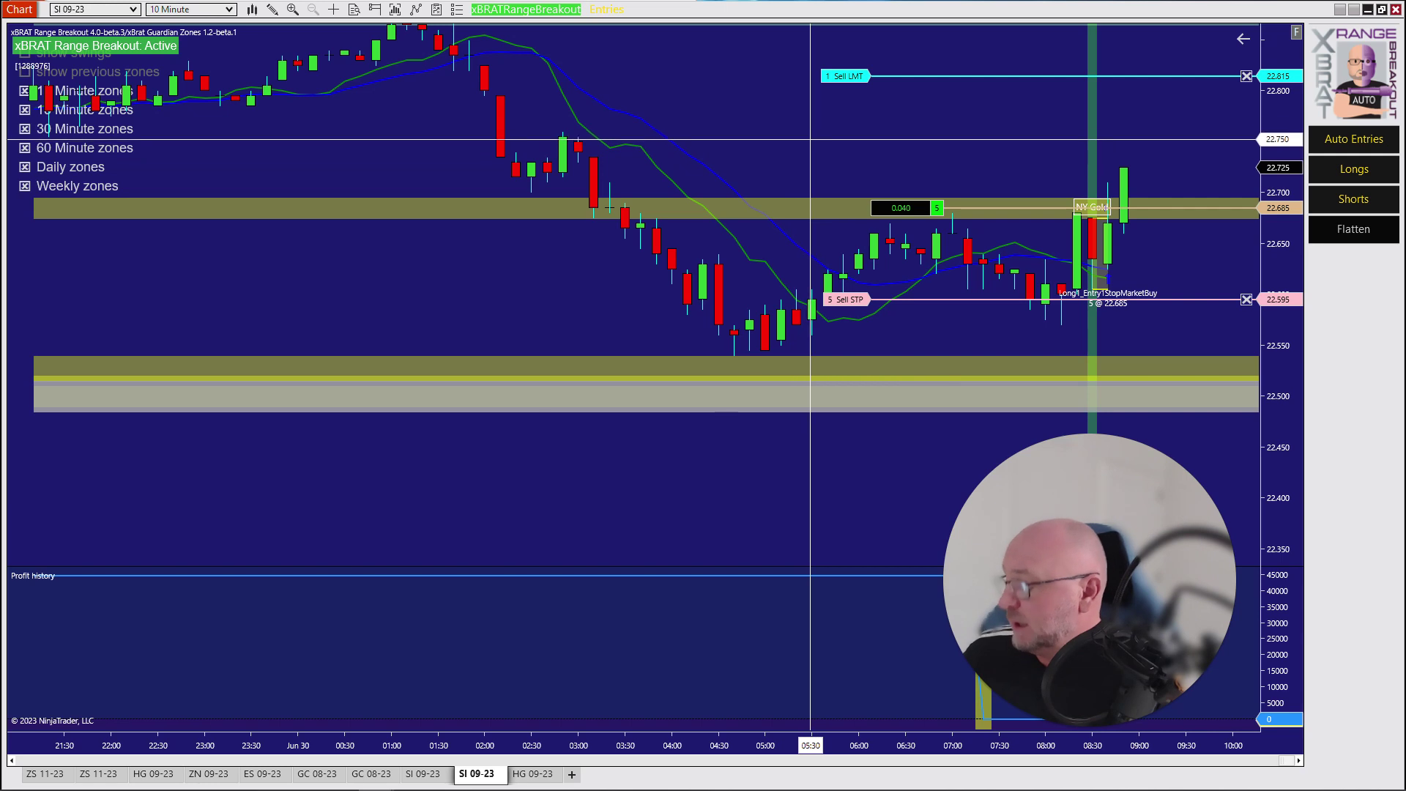
pyautogui.moveTo(807, 139); pyautogui.dragTo(802, 172)
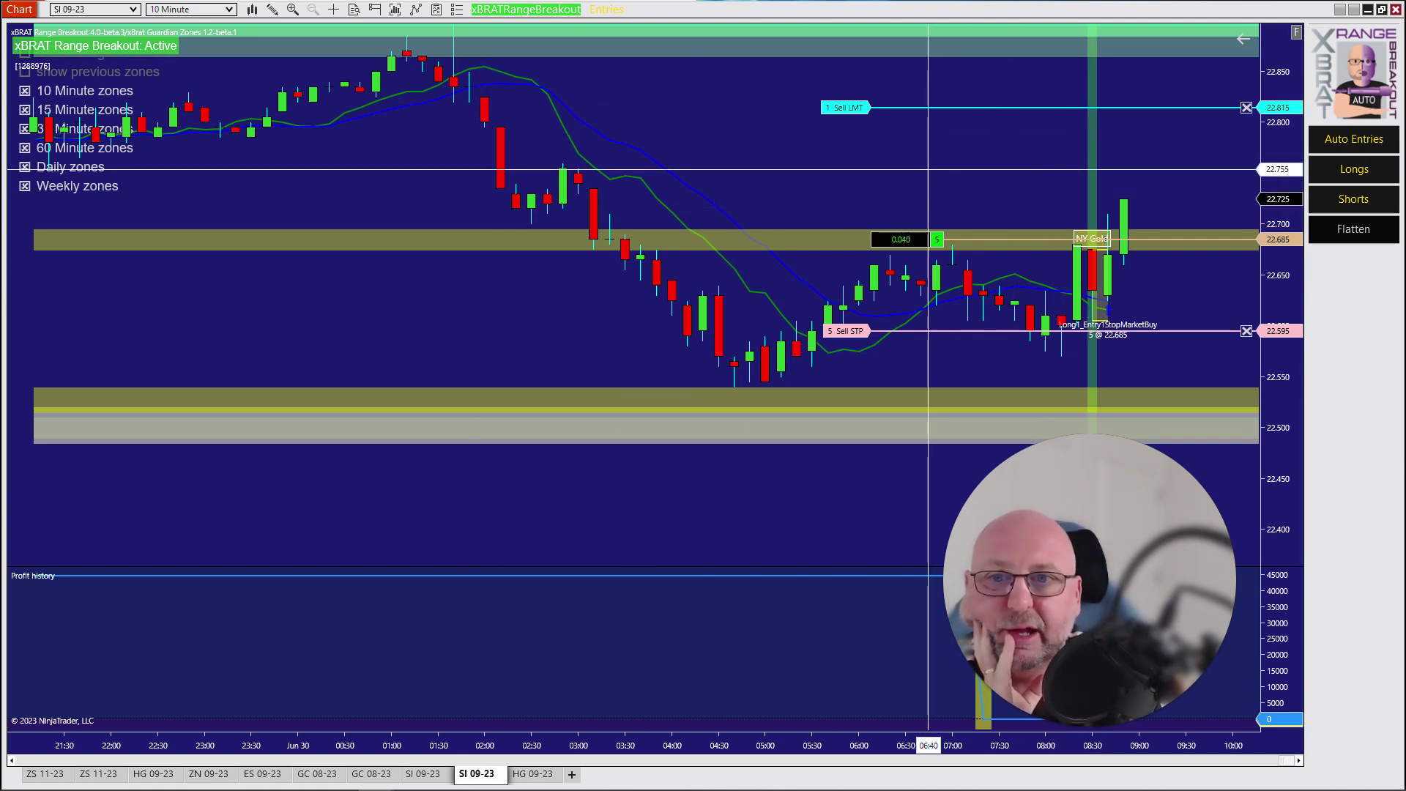
pyautogui.moveTo(1290, 227); pyautogui.dragTo(1293, 392)
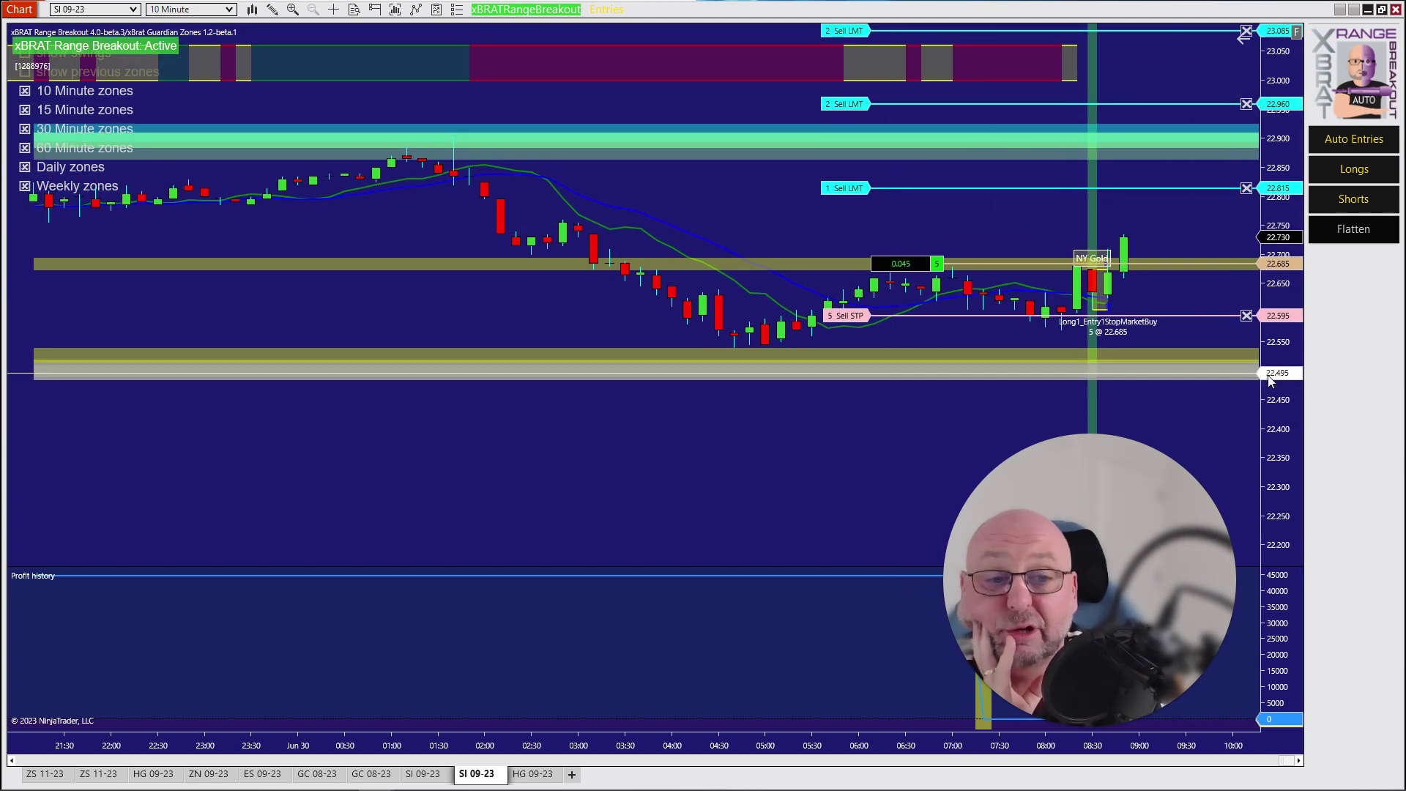
pyautogui.moveTo(1277, 421); pyautogui.dragTo(1278, 328)
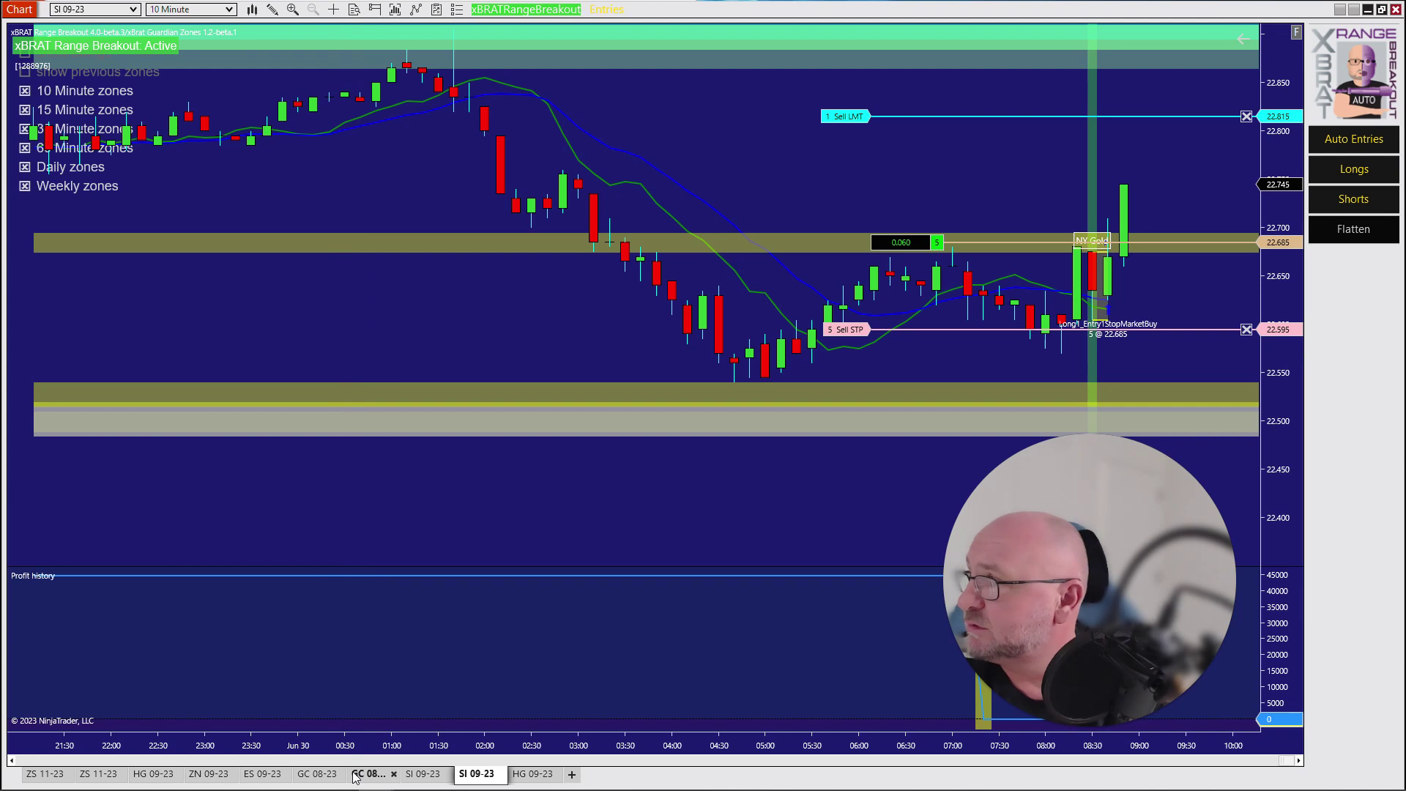
pyautogui.moveTo(354, 776); pyautogui.dragTo(336, 779)
pyautogui.click(216, 775)
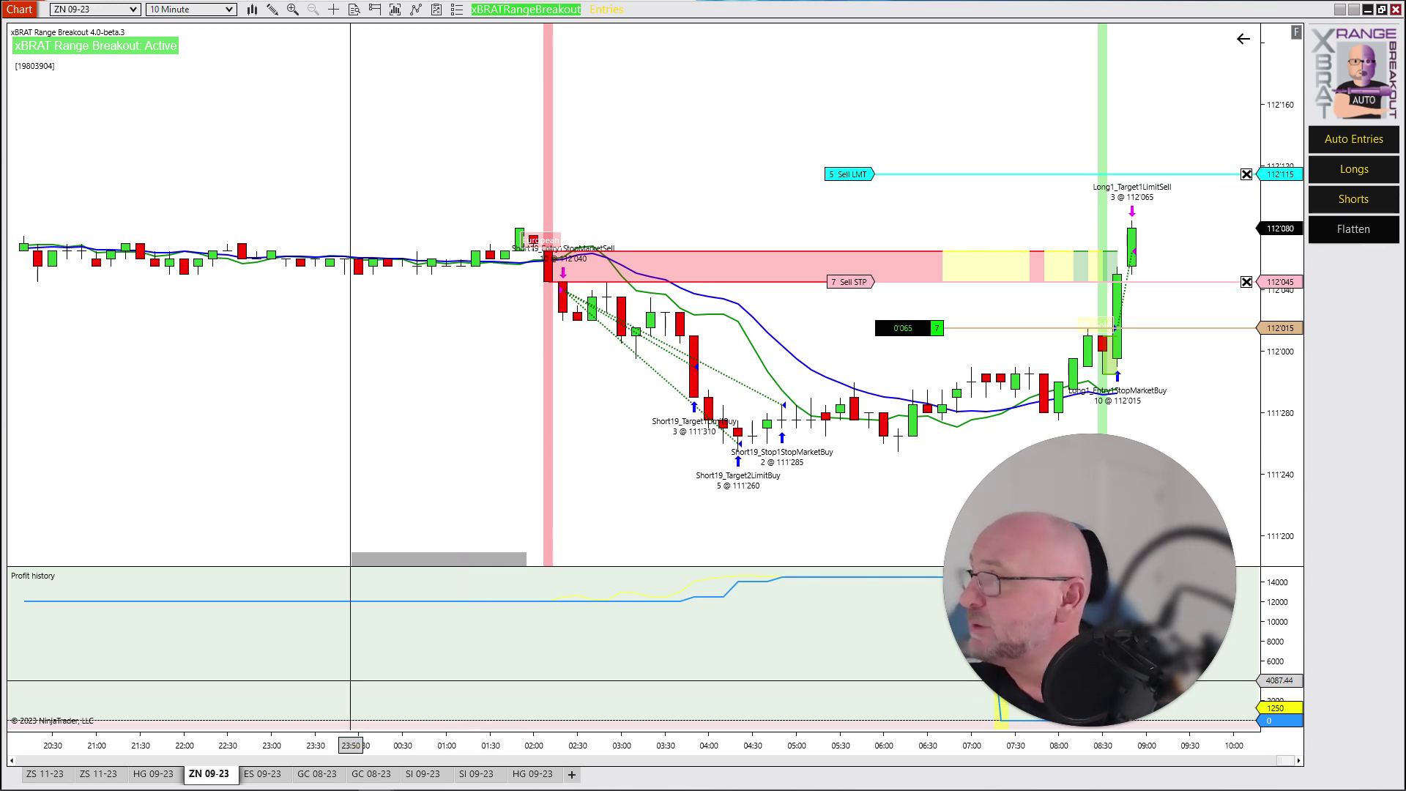
# - Review the Opening Trade stop loss triggers and target settings of the SI 09-23 chart's xBRAT Range Breakout strategy, and close them unchanged
pyautogui.click(469, 776)
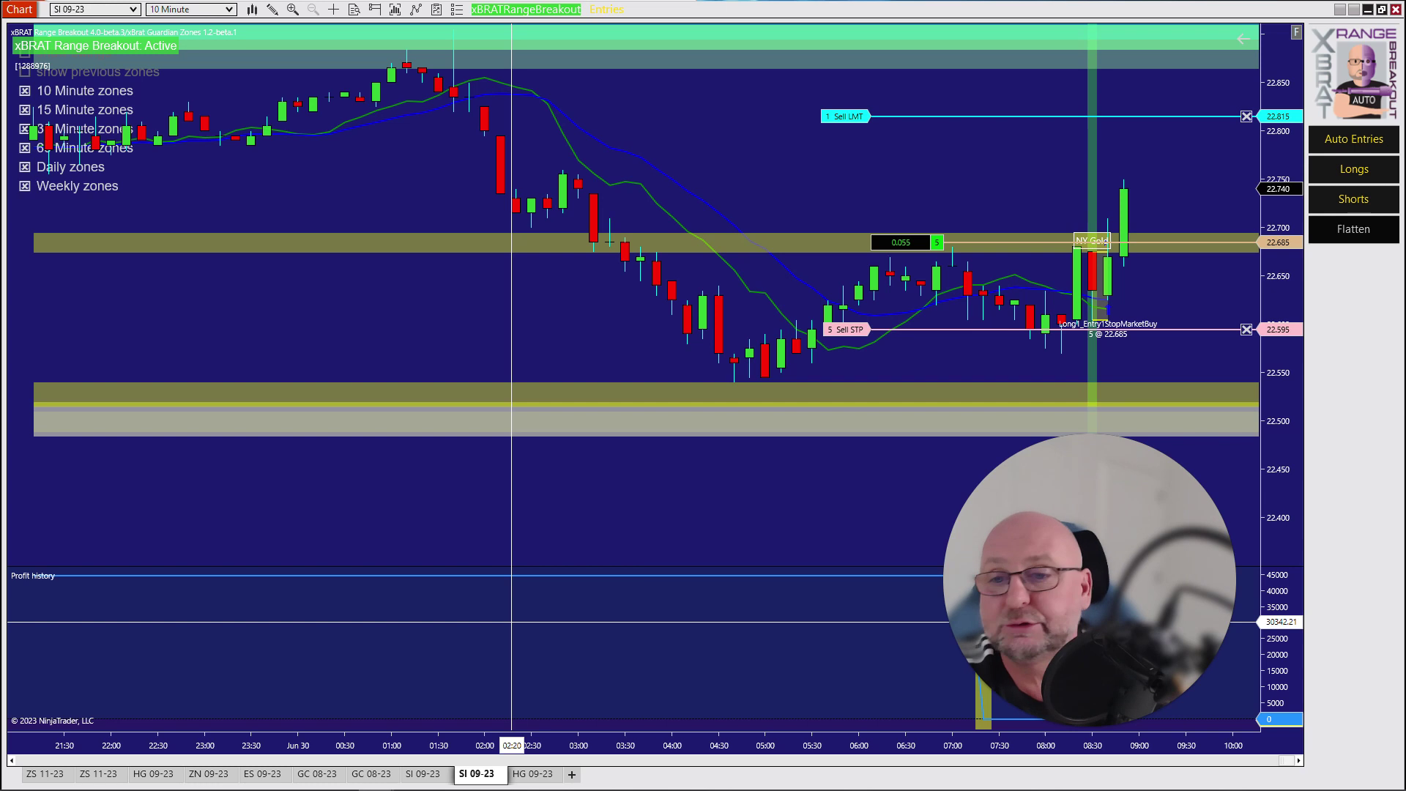
pyautogui.rightClick(555, 334)
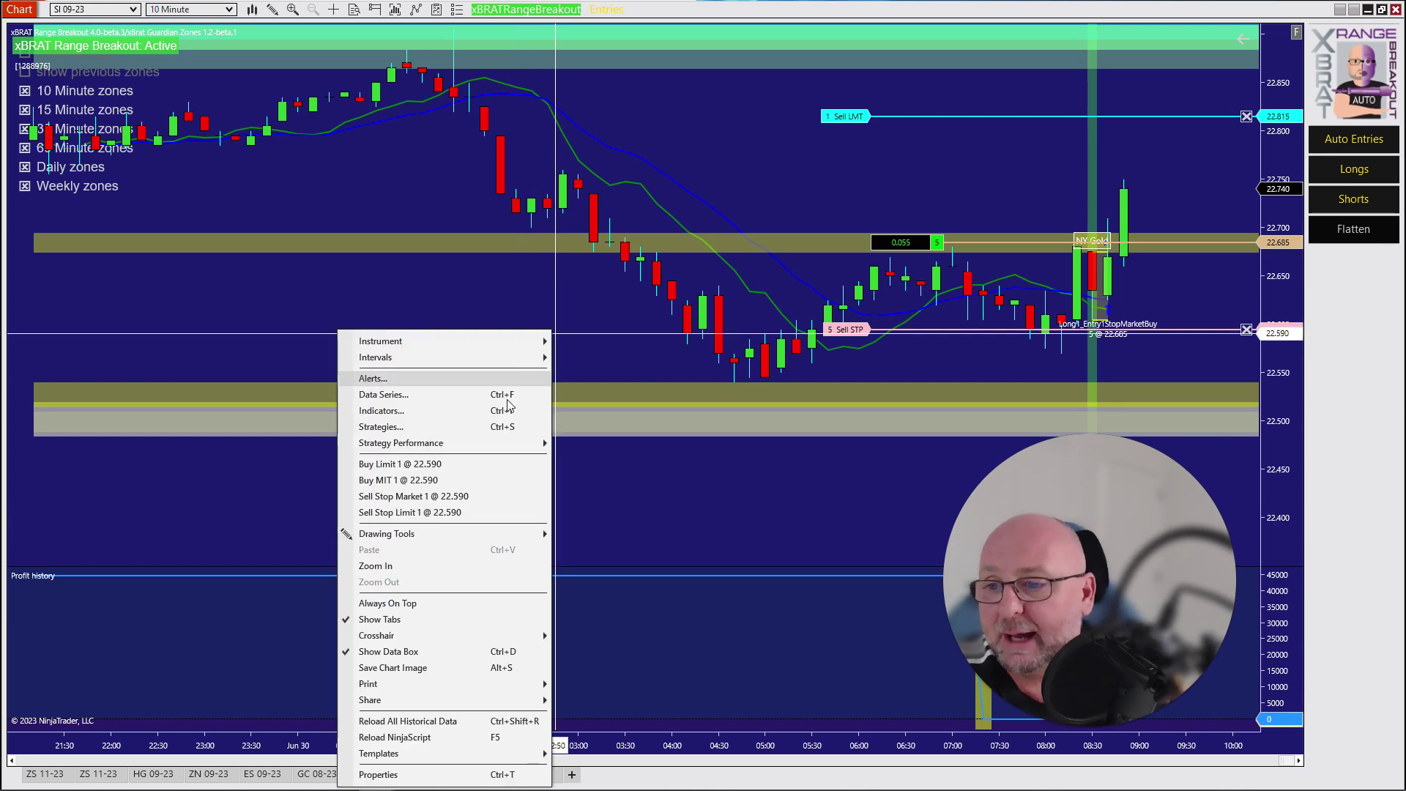
pyautogui.click(410, 427)
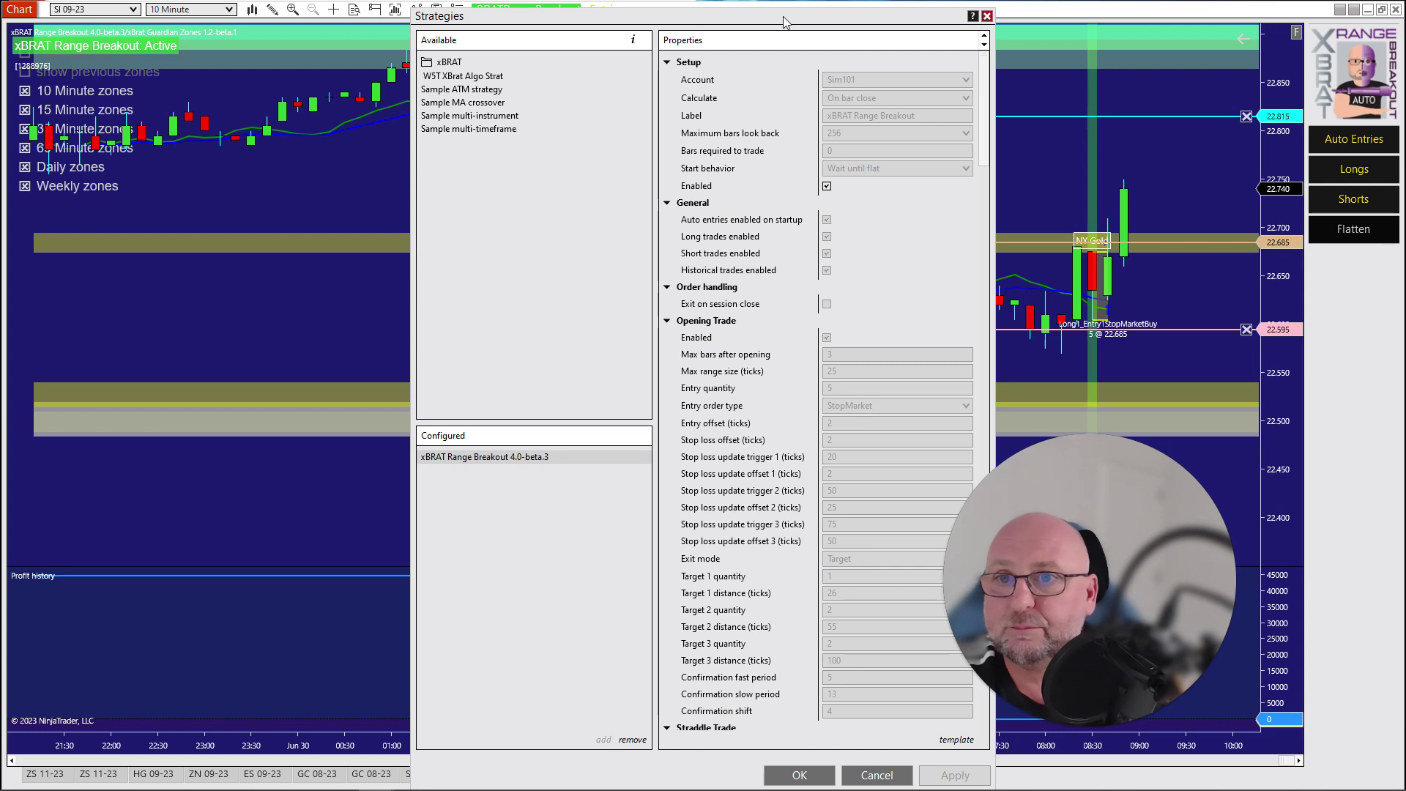
pyautogui.moveTo(788, 24); pyautogui.dragTo(1116, 27)
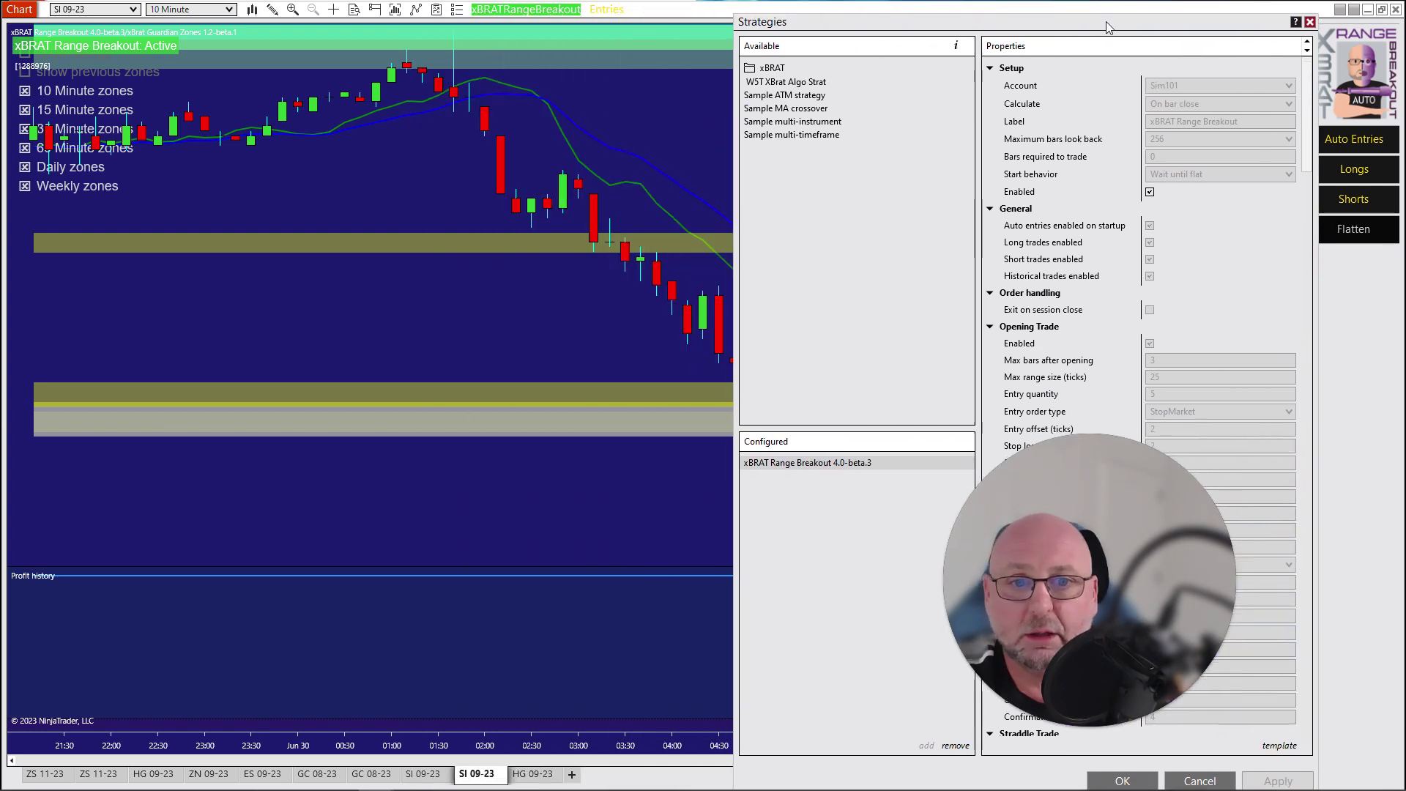
pyautogui.scroll(-4, 1195, 286)
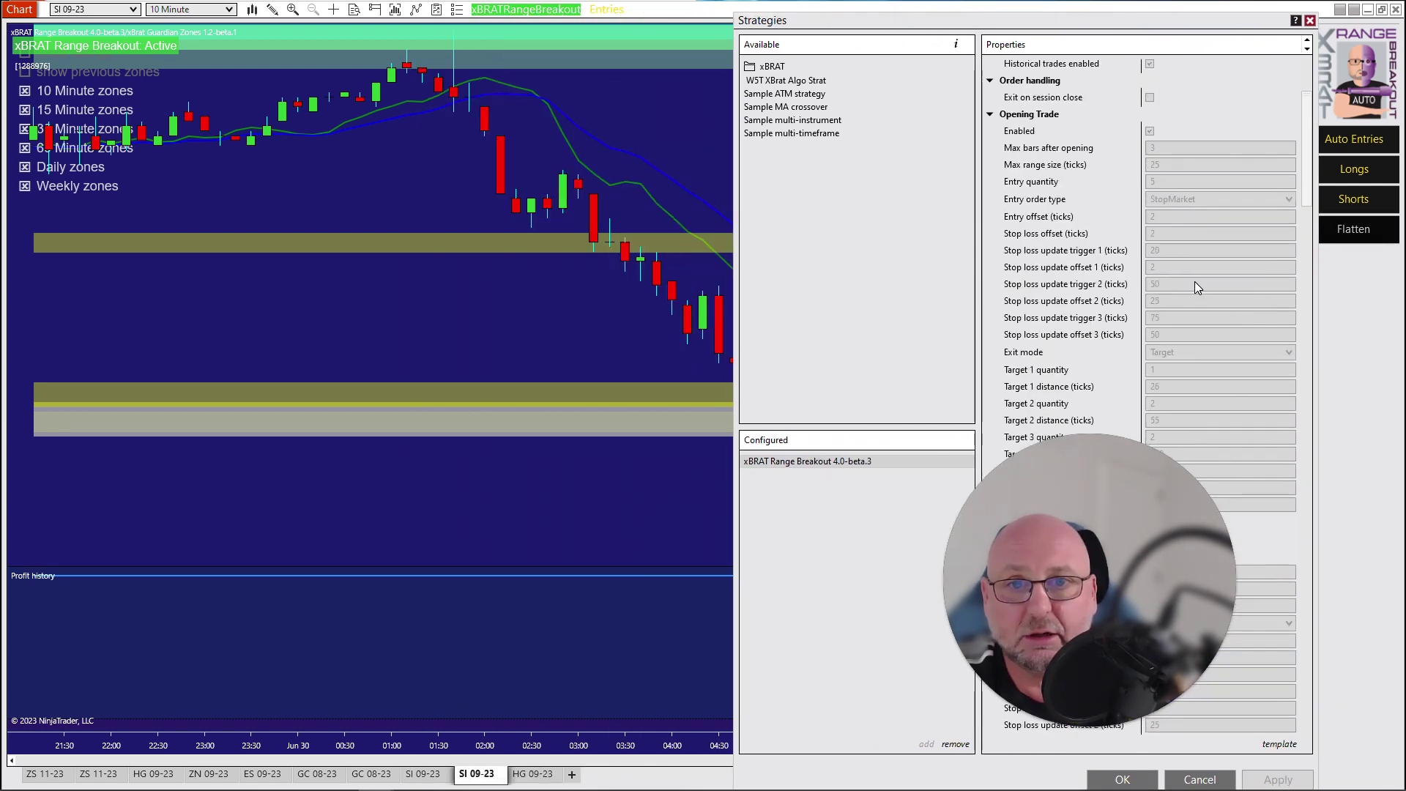
pyautogui.scroll(-2, 1194, 279)
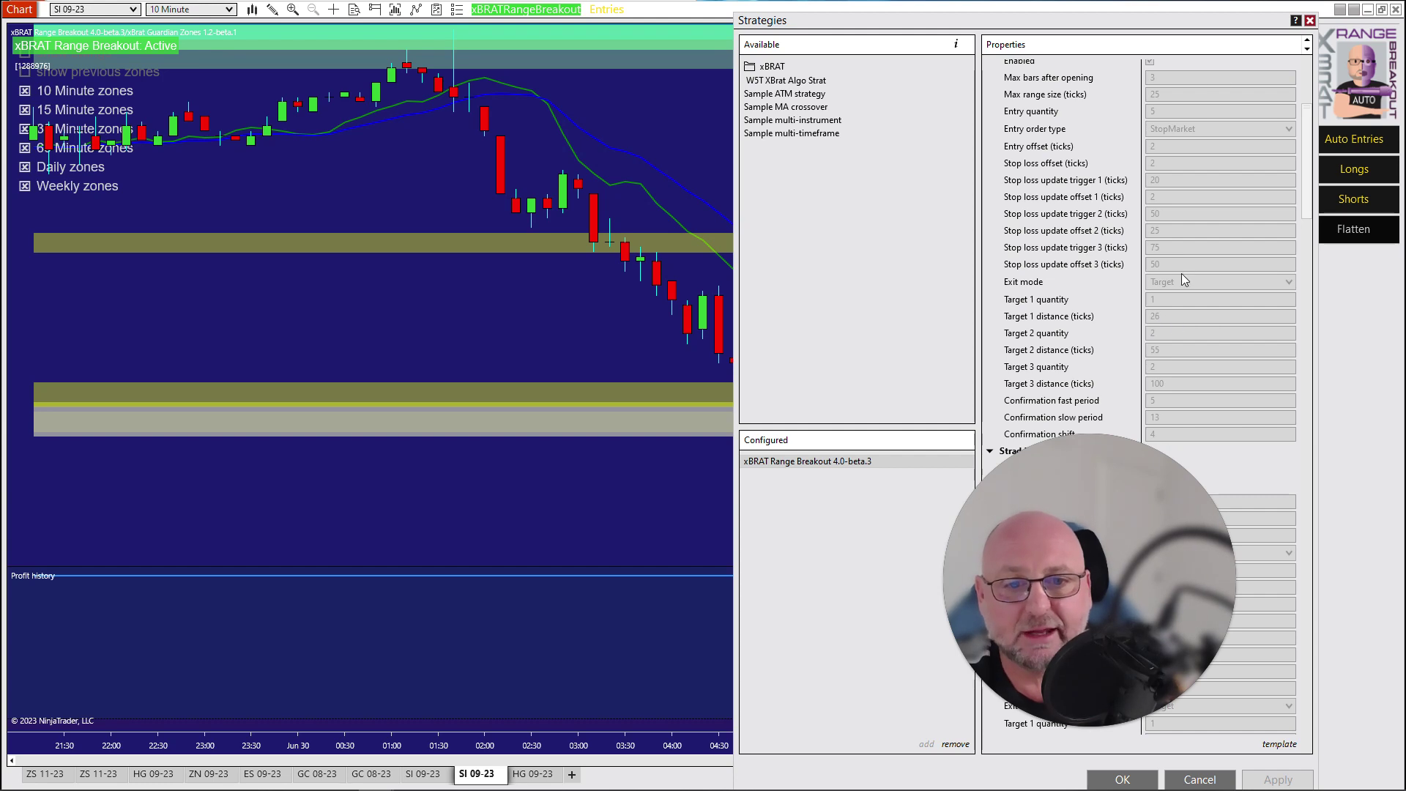
pyautogui.moveTo(1215, 28); pyautogui.dragTo(812, 37)
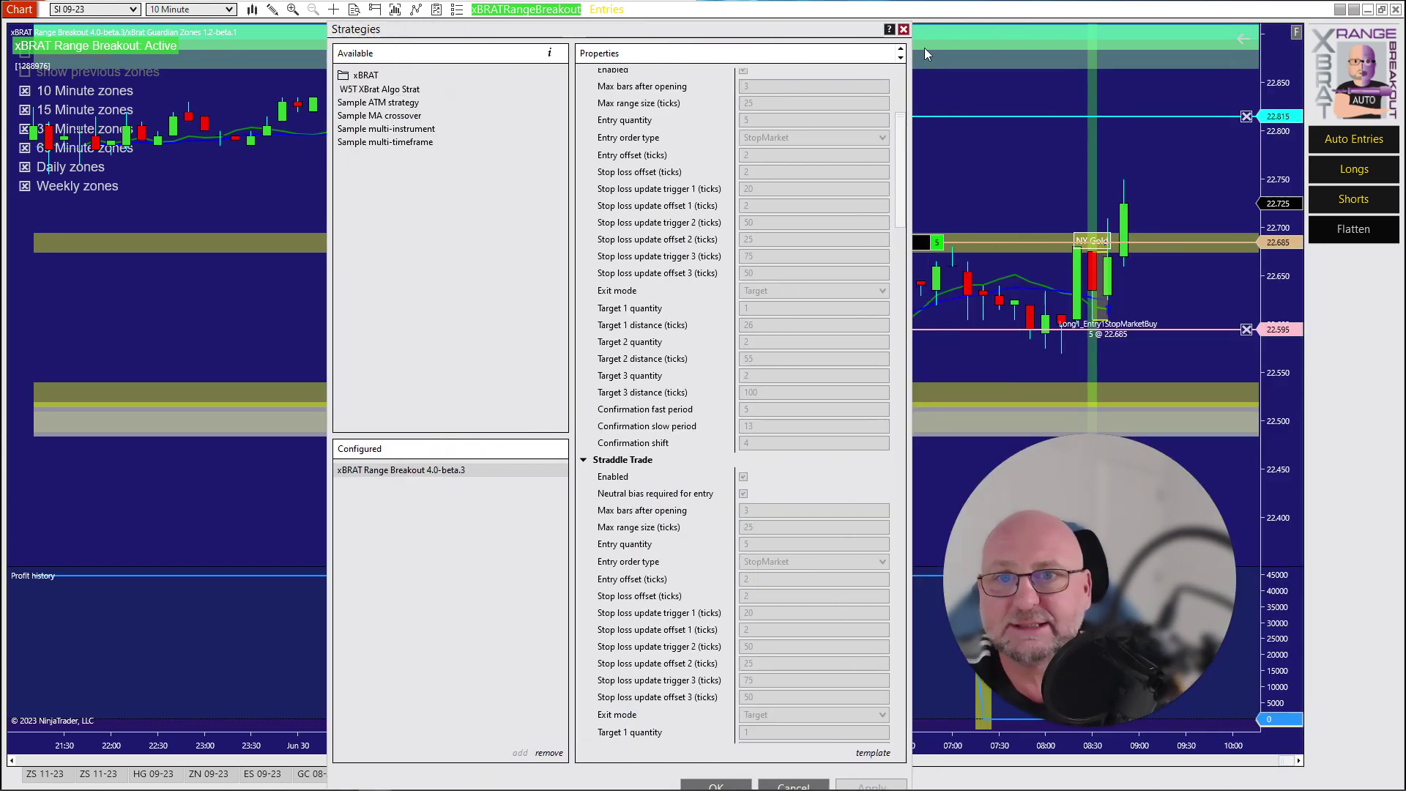
pyautogui.click(903, 29)
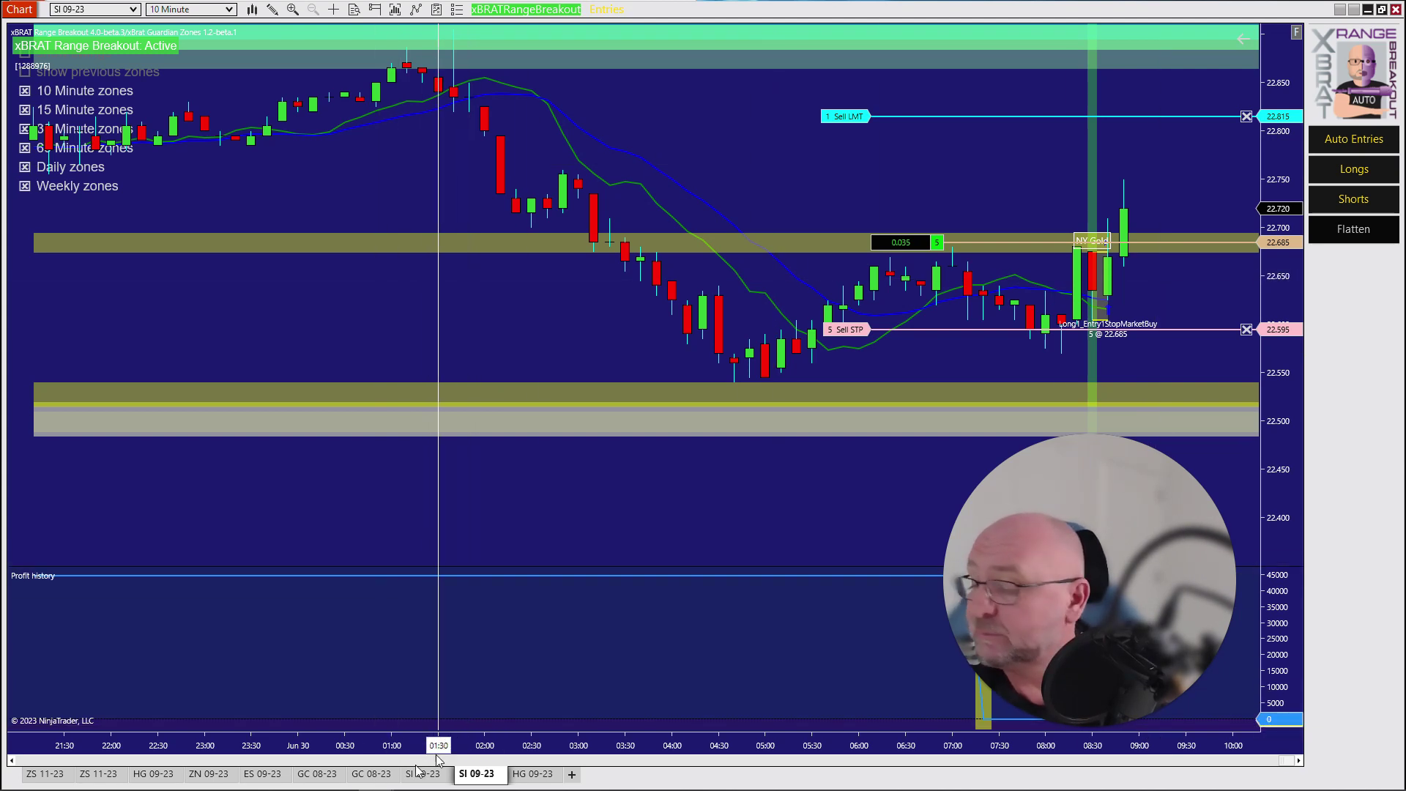
# - Compress the first GC 08-23 chart's price scale to review its stopped-out long, and compare it with the ZN 09-23 and SI 09-23 trades
pyautogui.click(315, 774)
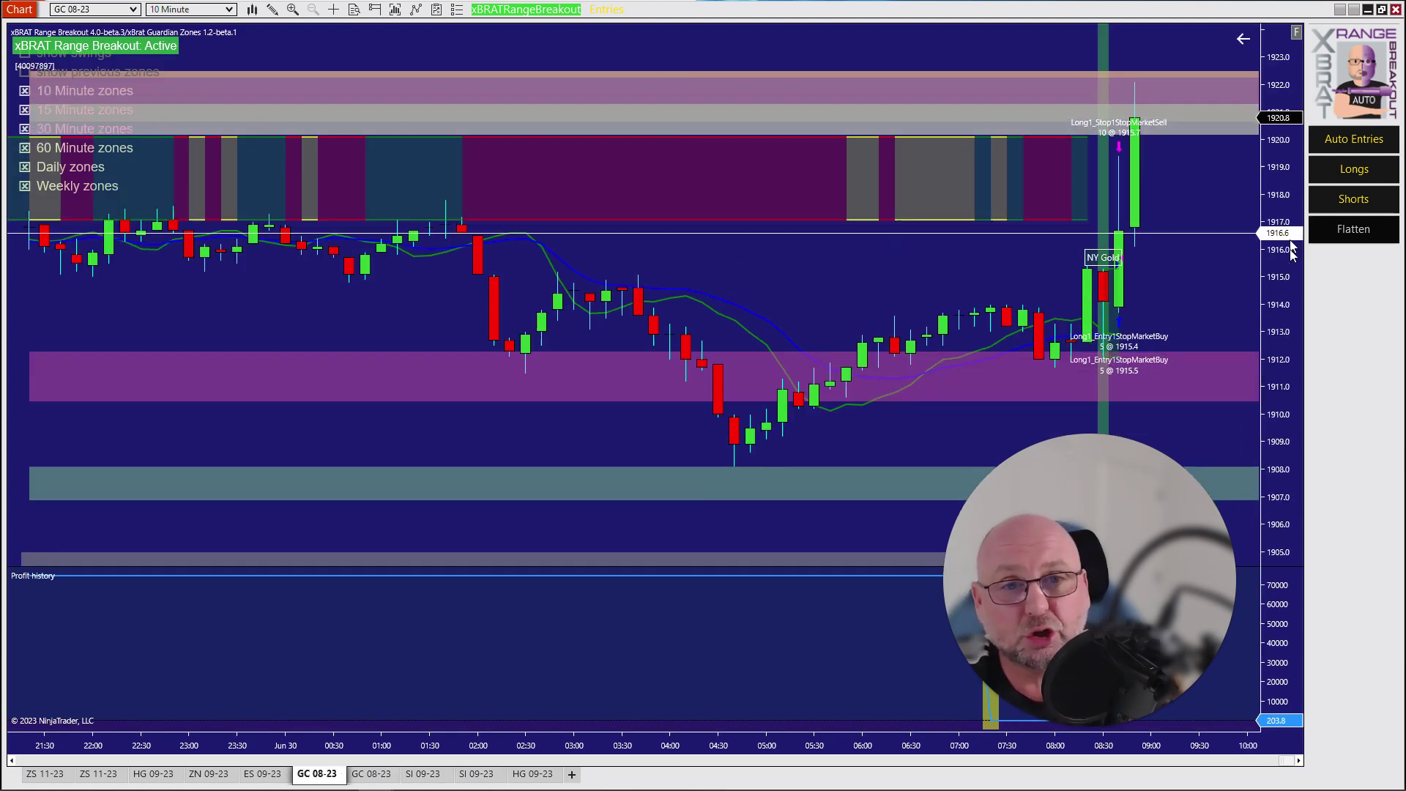
pyautogui.moveTo(1290, 249); pyautogui.dragTo(1290, 282)
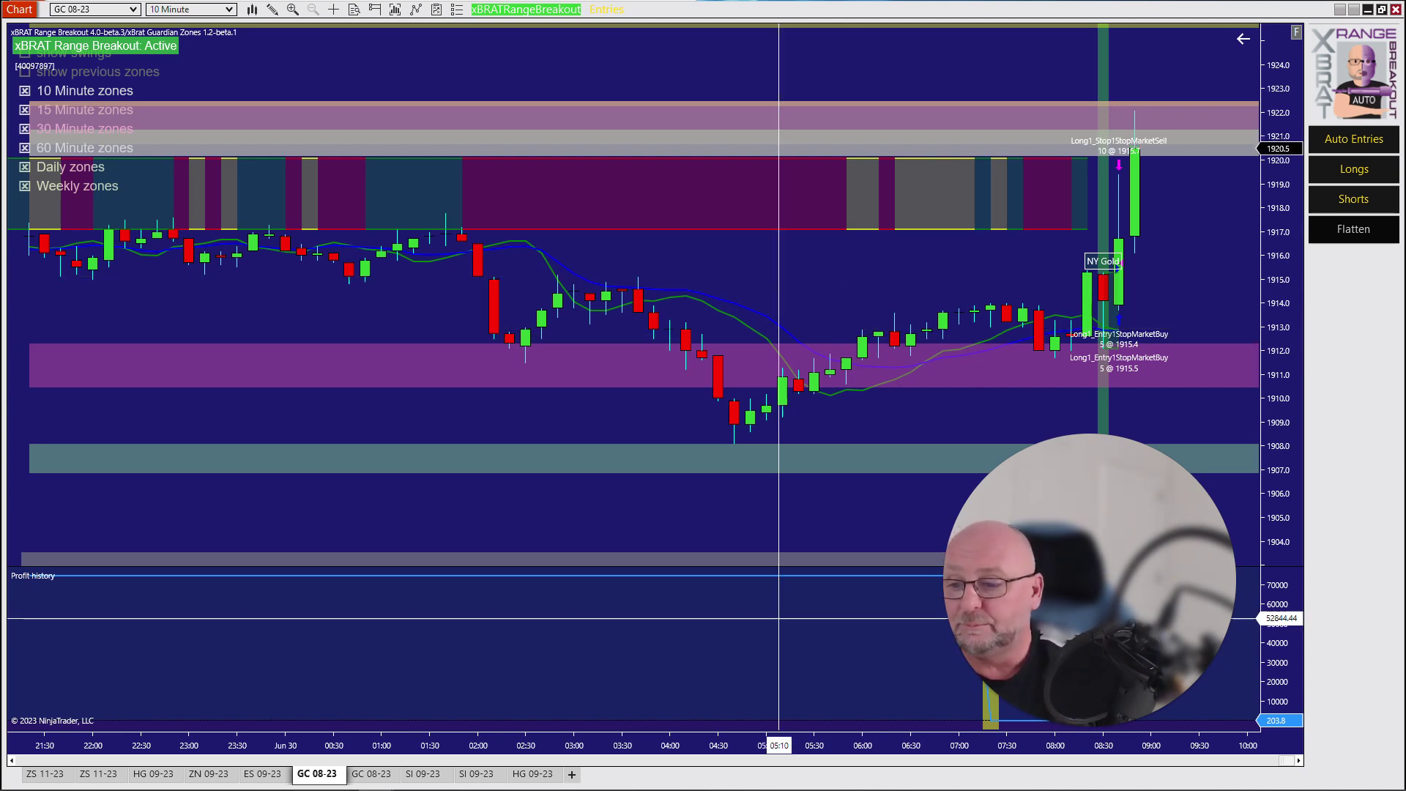
pyautogui.click(208, 773)
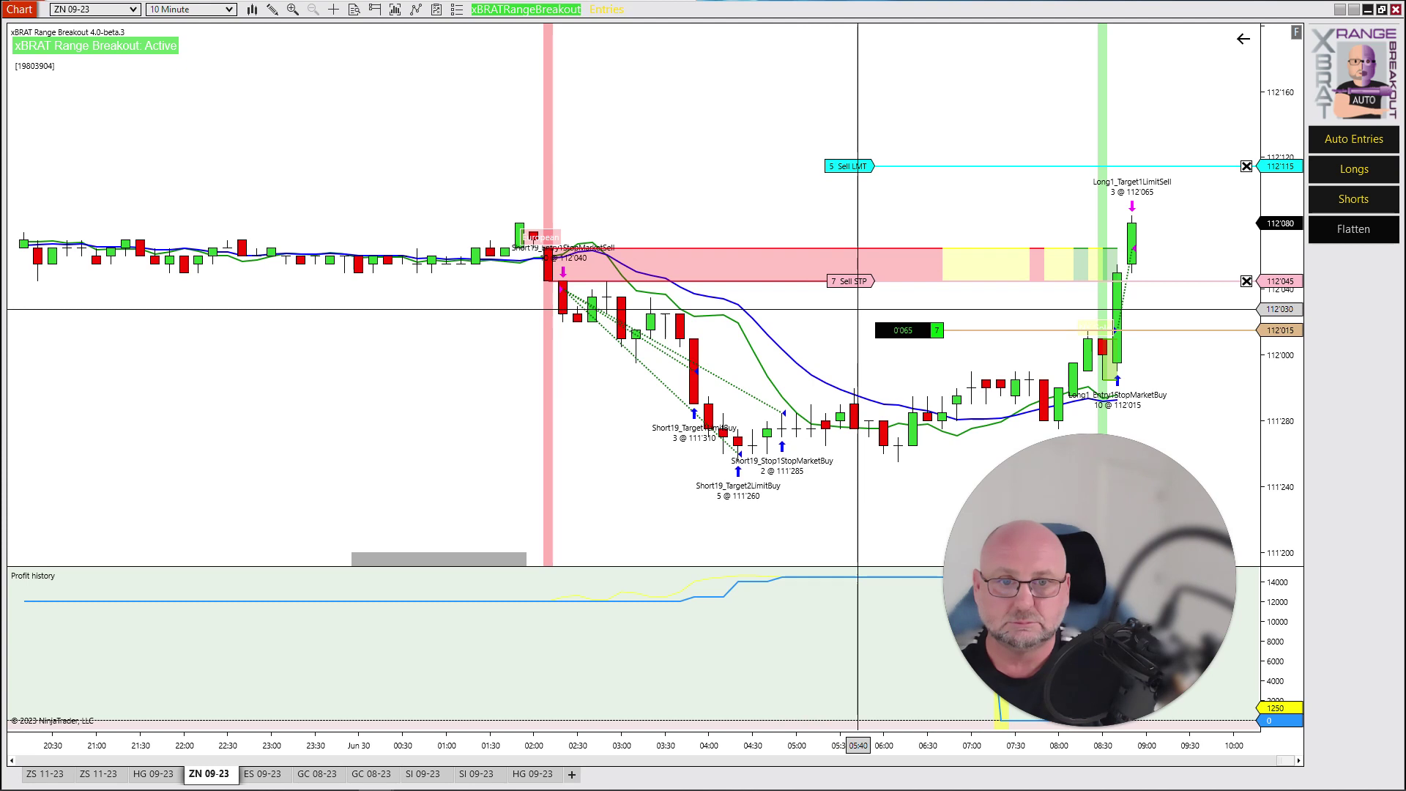
pyautogui.click(477, 774)
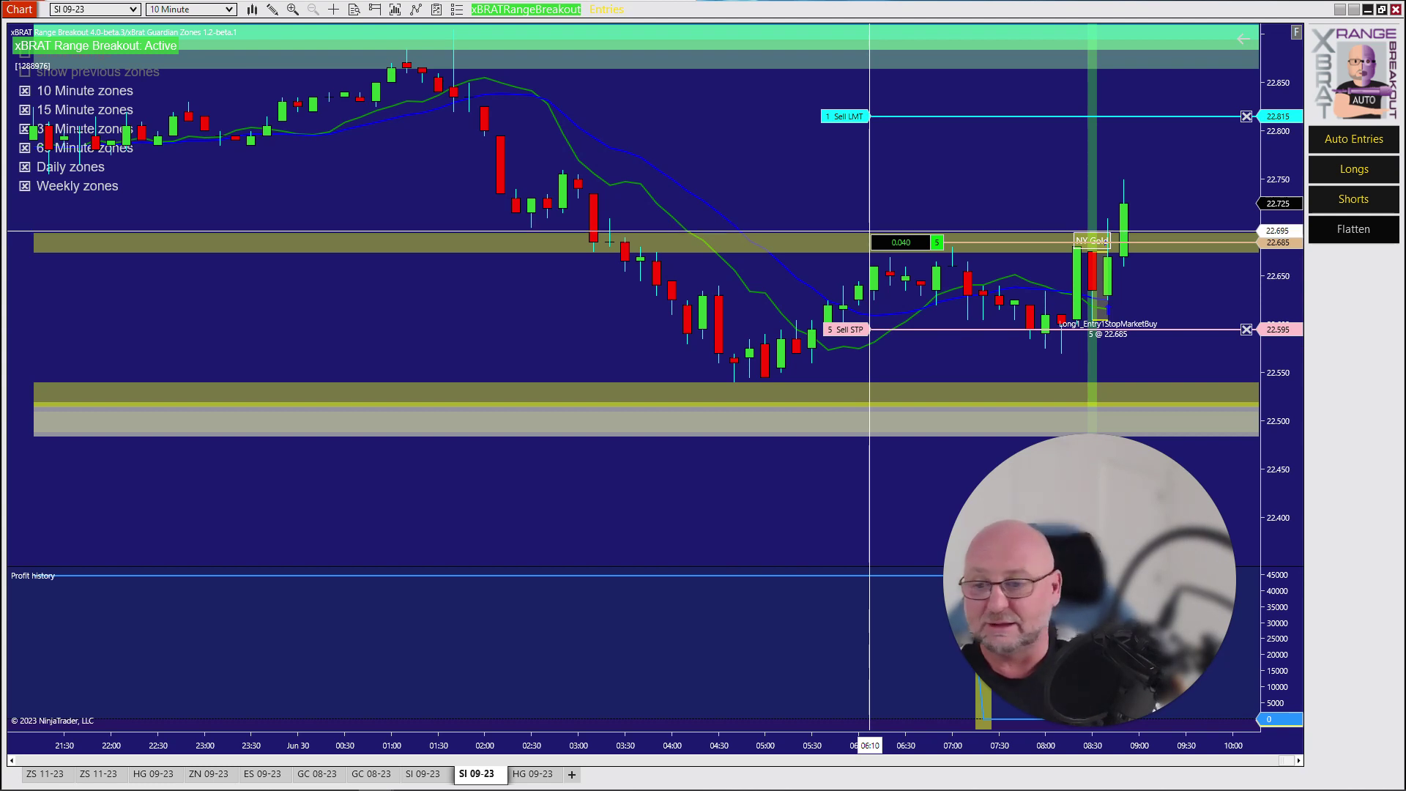
pyautogui.click(317, 774)
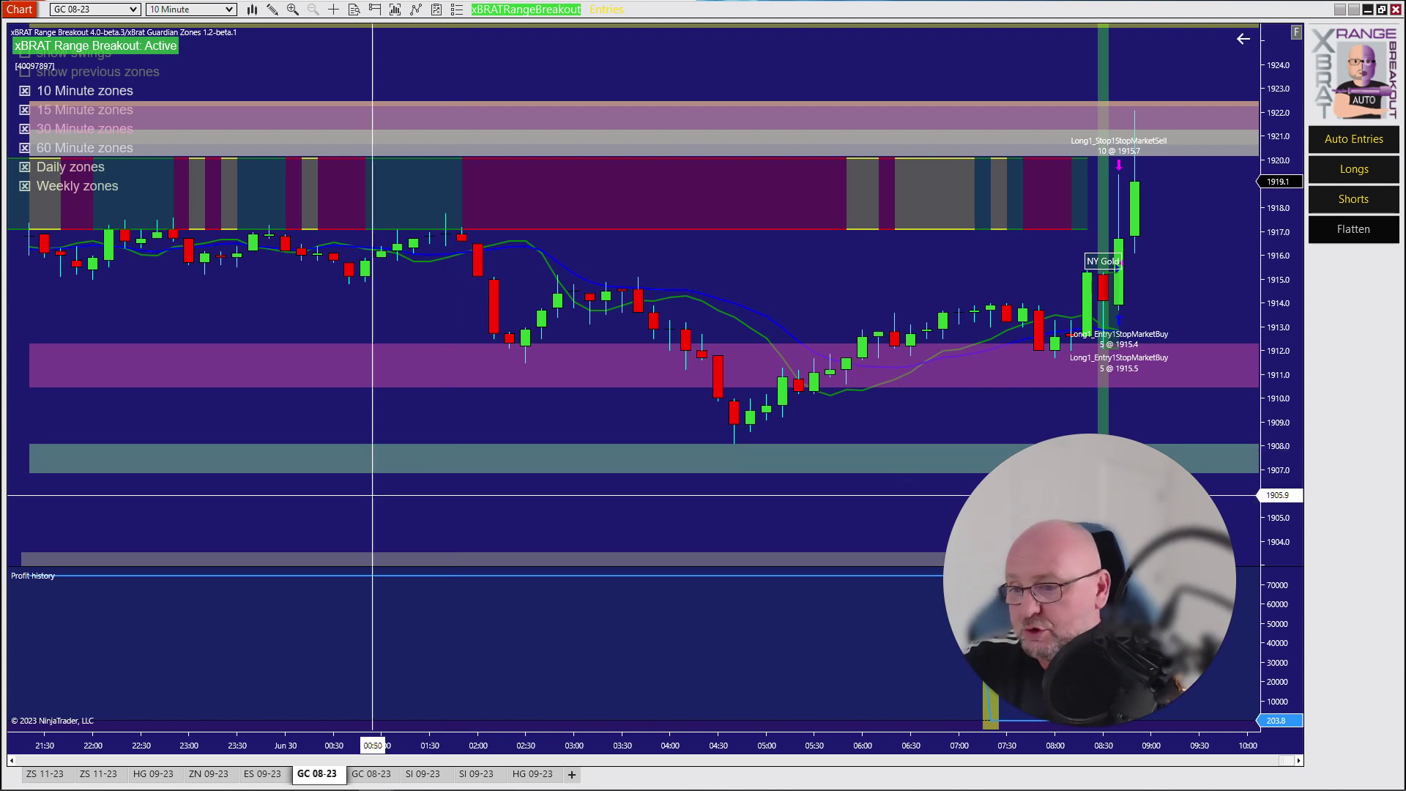
# - Examine the earlier Short18 and Short19 trades on the ZN 09-23 chart, and reframe its recent candles around the open long
pyautogui.click(208, 773)
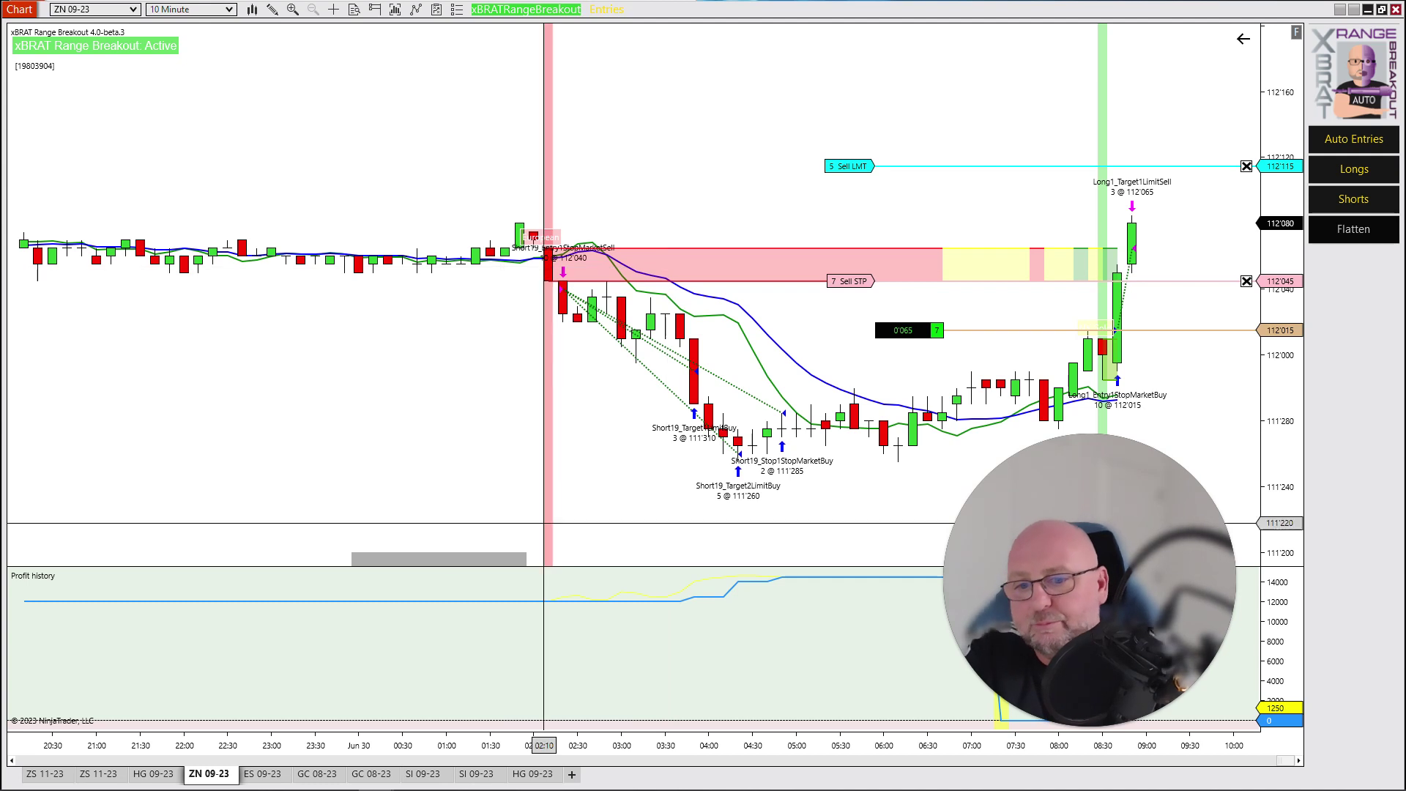
pyautogui.moveTo(507, 745); pyautogui.dragTo(769, 745)
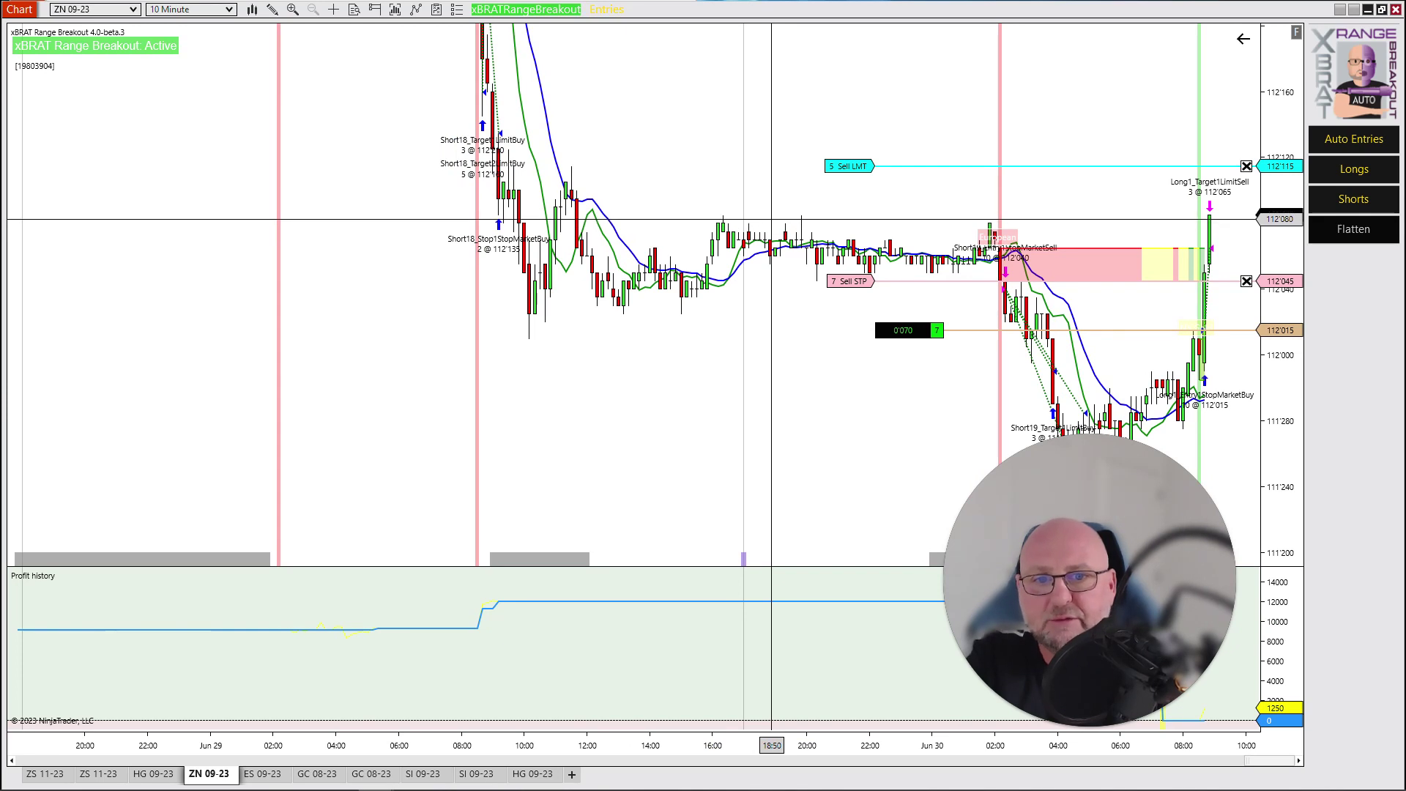
pyautogui.moveTo(810, 219); pyautogui.dragTo(996, 217)
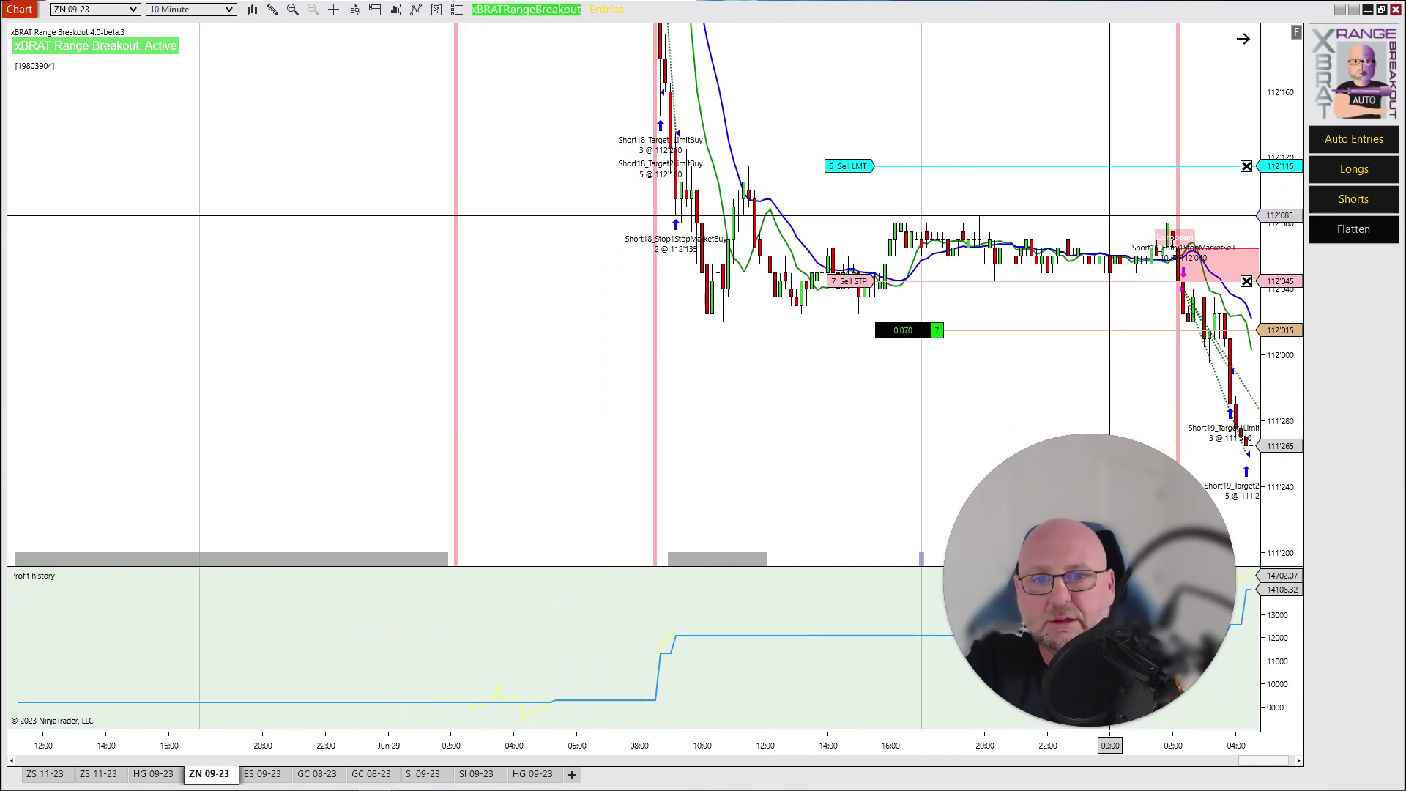
pyautogui.scroll(-5, 631, 465)
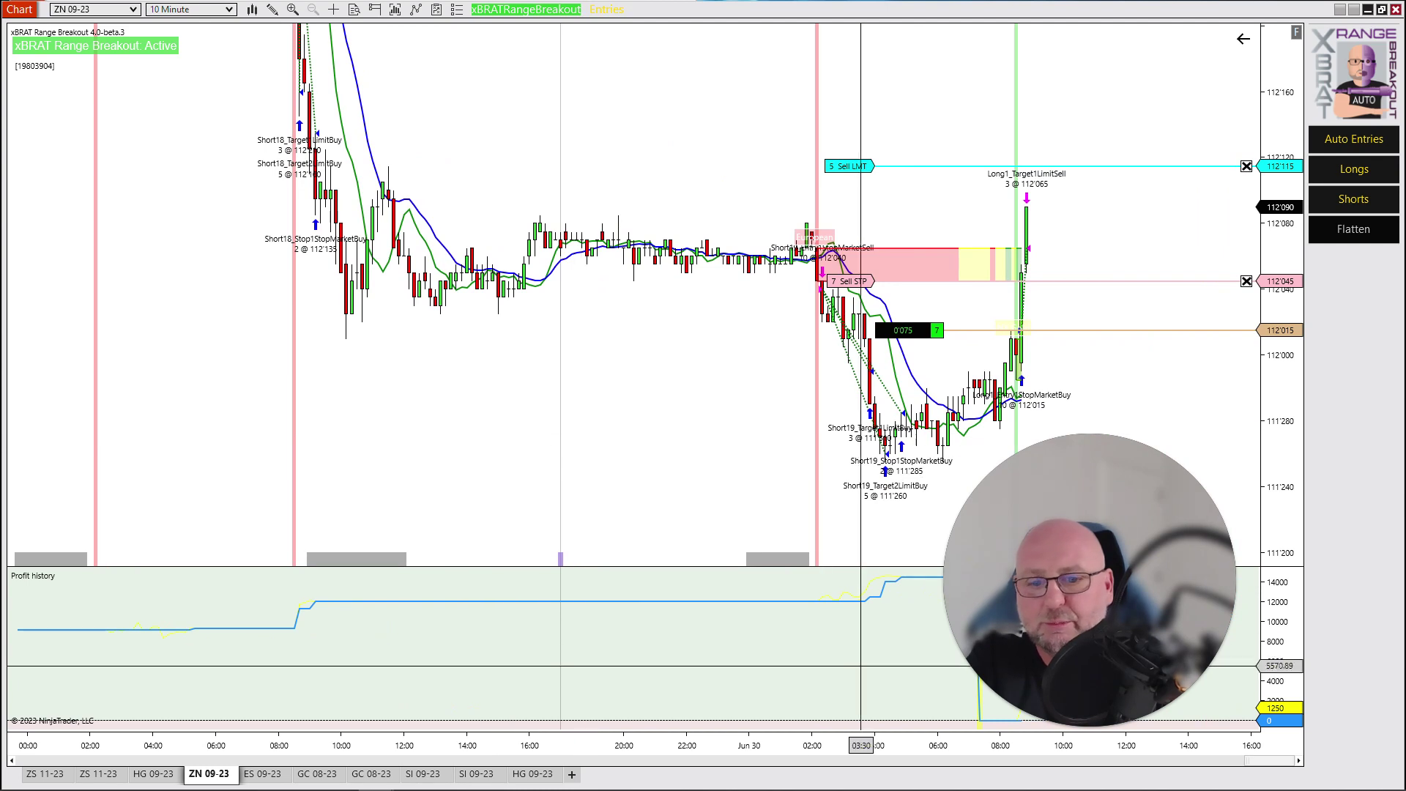
pyautogui.scroll(3, 659, 425)
pyautogui.moveTo(457, 424); pyautogui.dragTo(703, 424)
pyautogui.scroll(3, 607, 710)
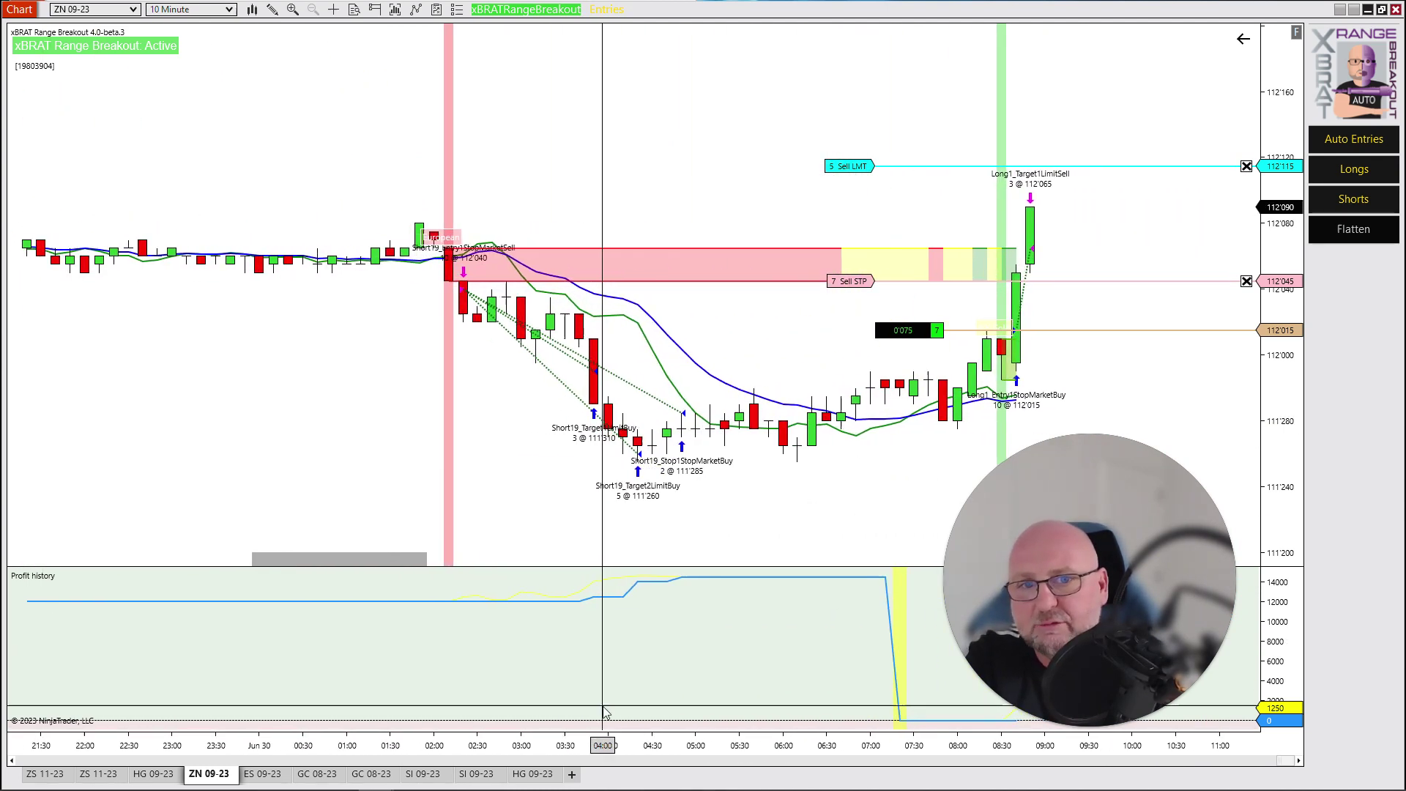
pyautogui.scroll(3, 417, 465)
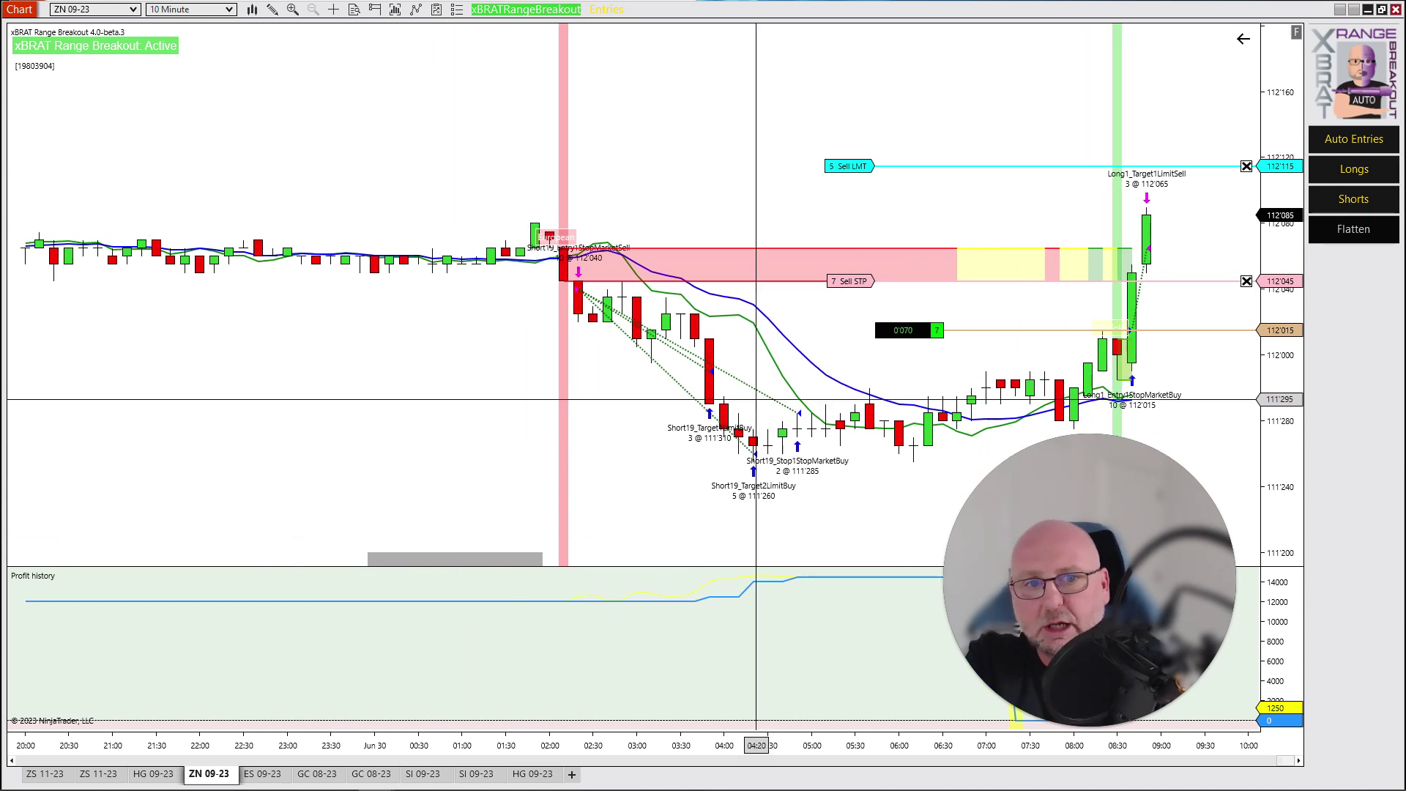
pyautogui.moveTo(931, 344); pyautogui.dragTo(771, 287)
pyautogui.scroll(2, 762, 234)
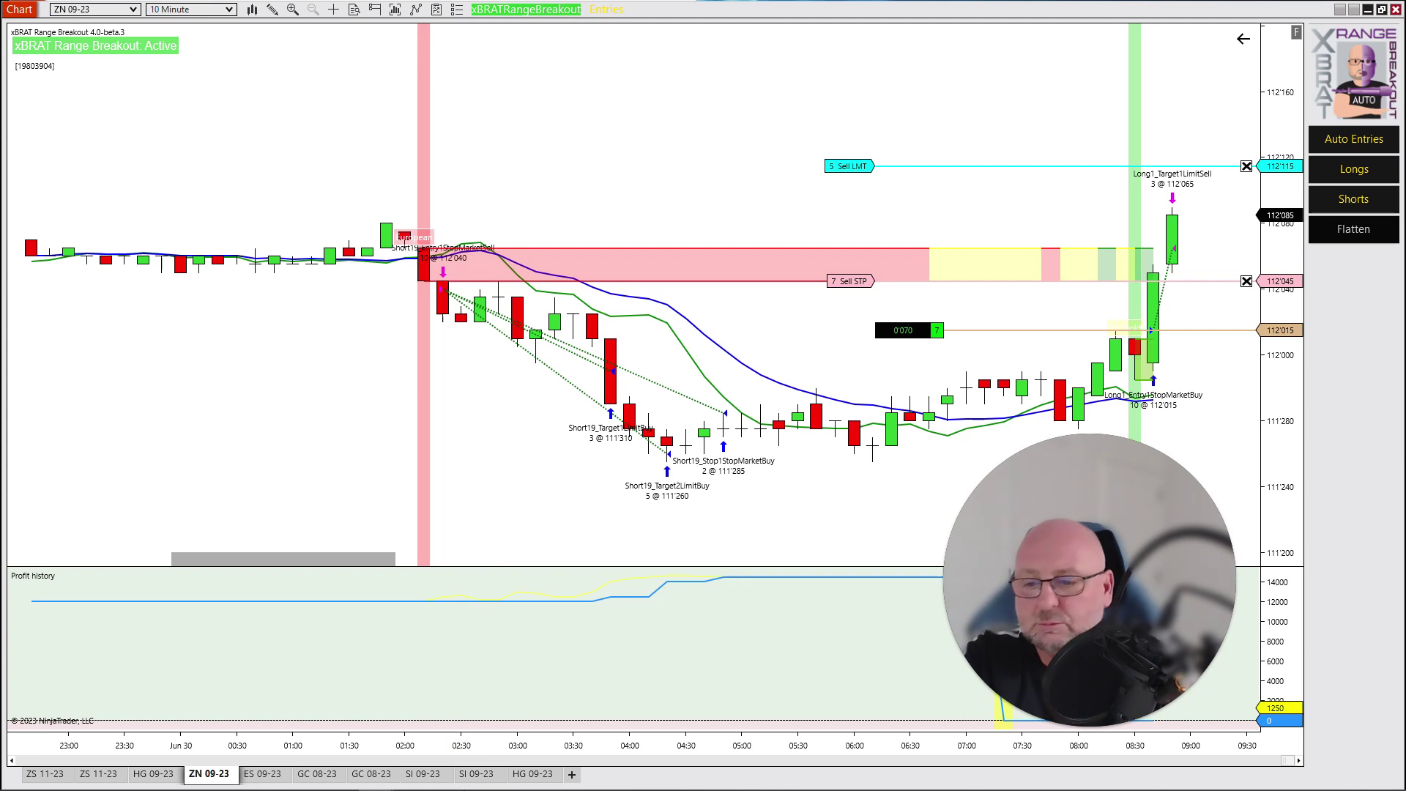
# - Recheck the open SI 09-23 and ZN 09-23 longs against their limit orders, and inspect the second GC 08-23 chart
pyautogui.click(476, 775)
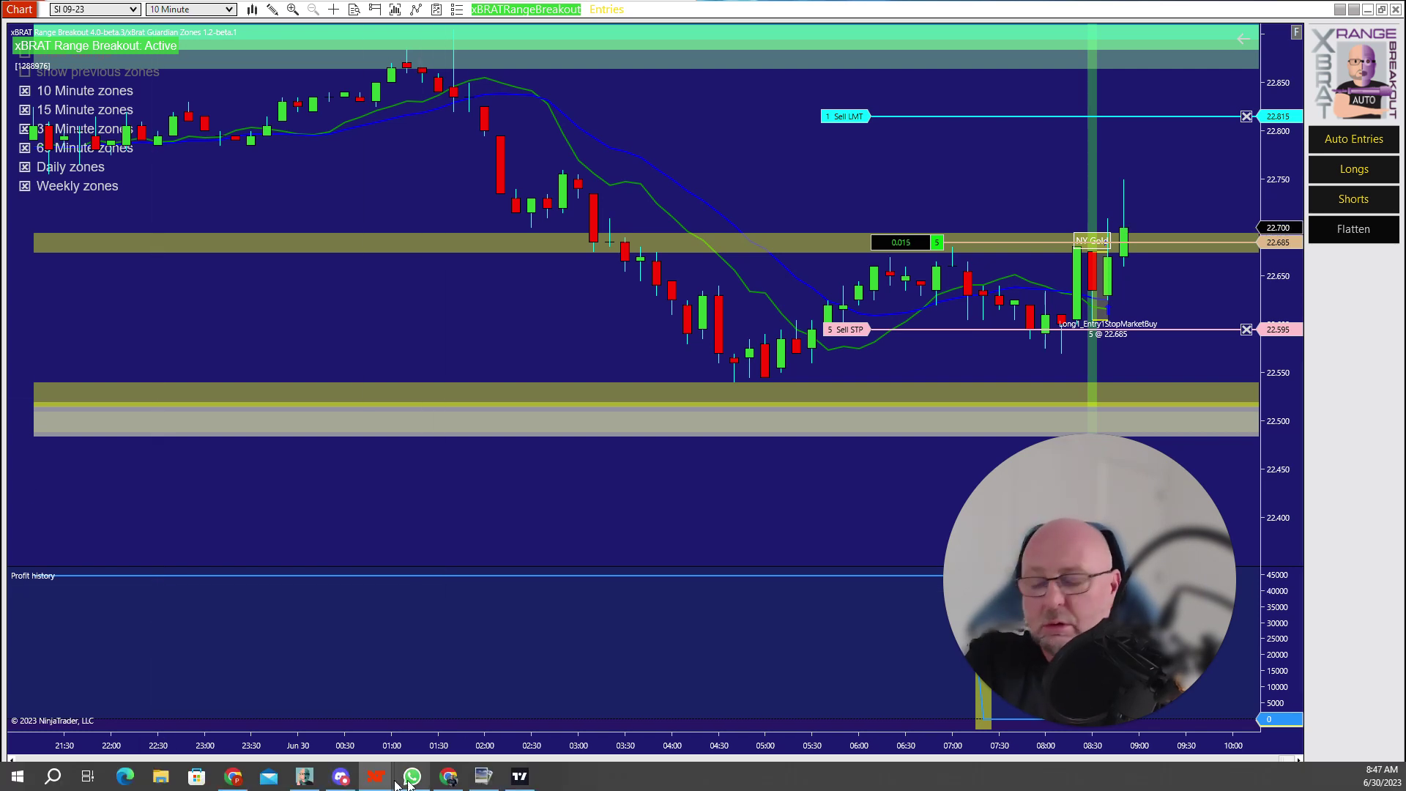
pyautogui.click(209, 773)
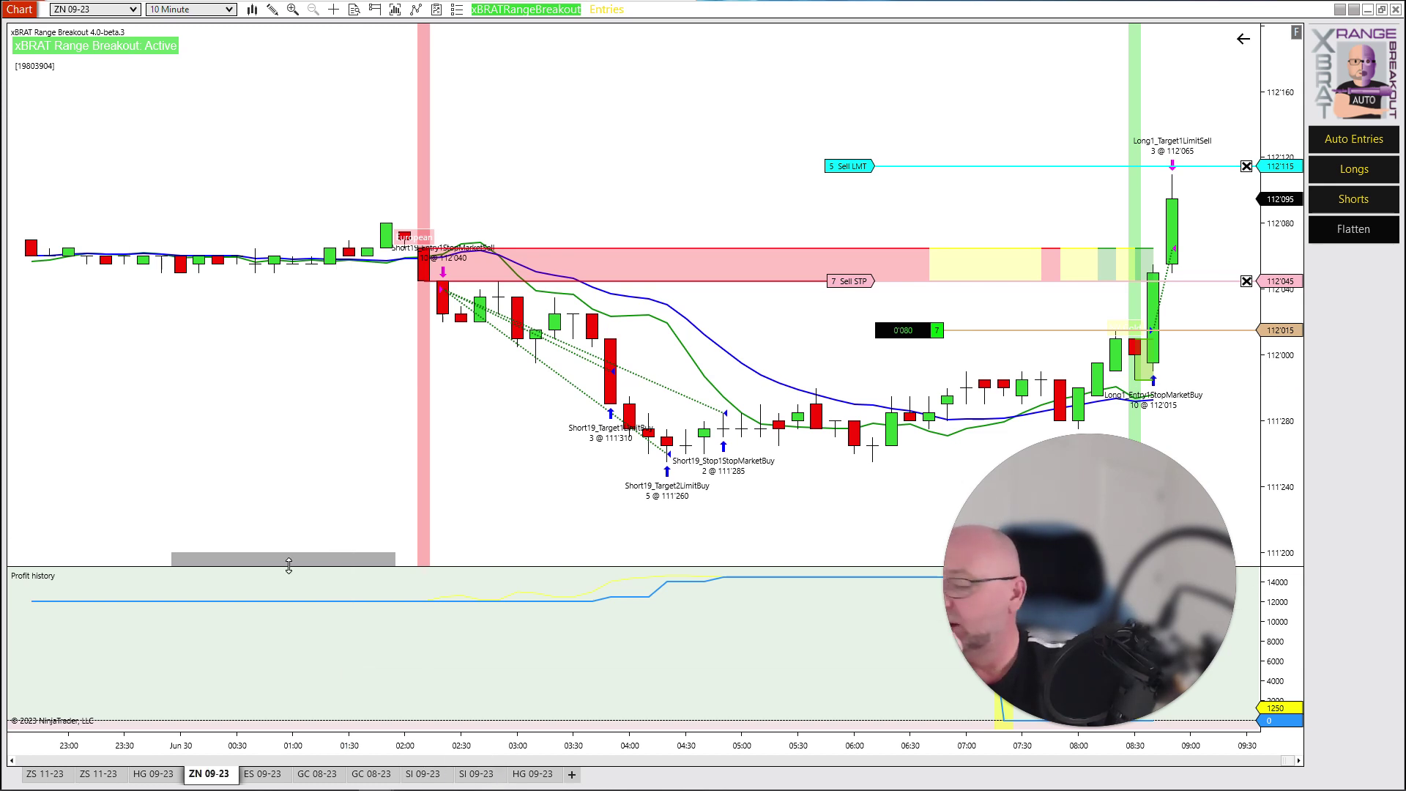
pyautogui.click(477, 776)
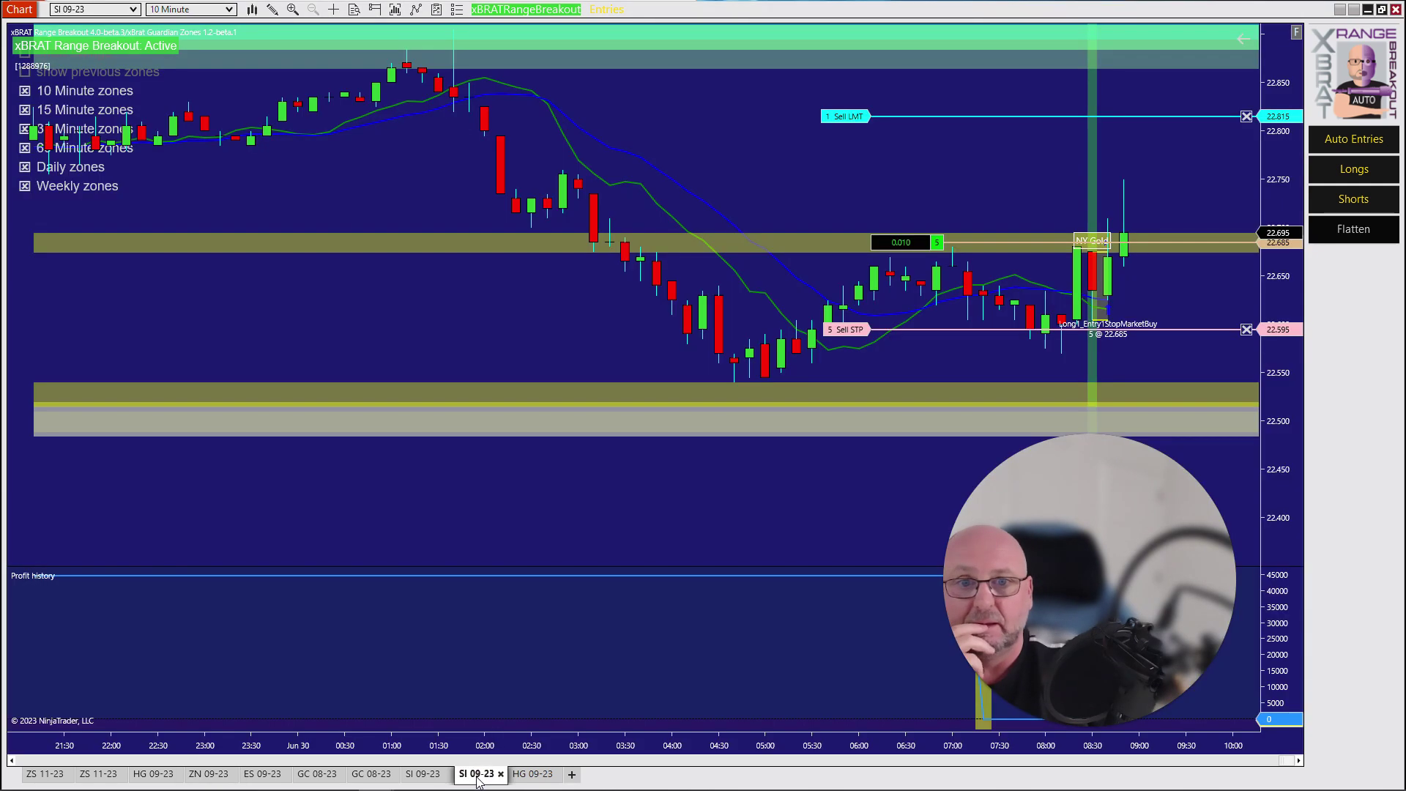
pyautogui.click(372, 775)
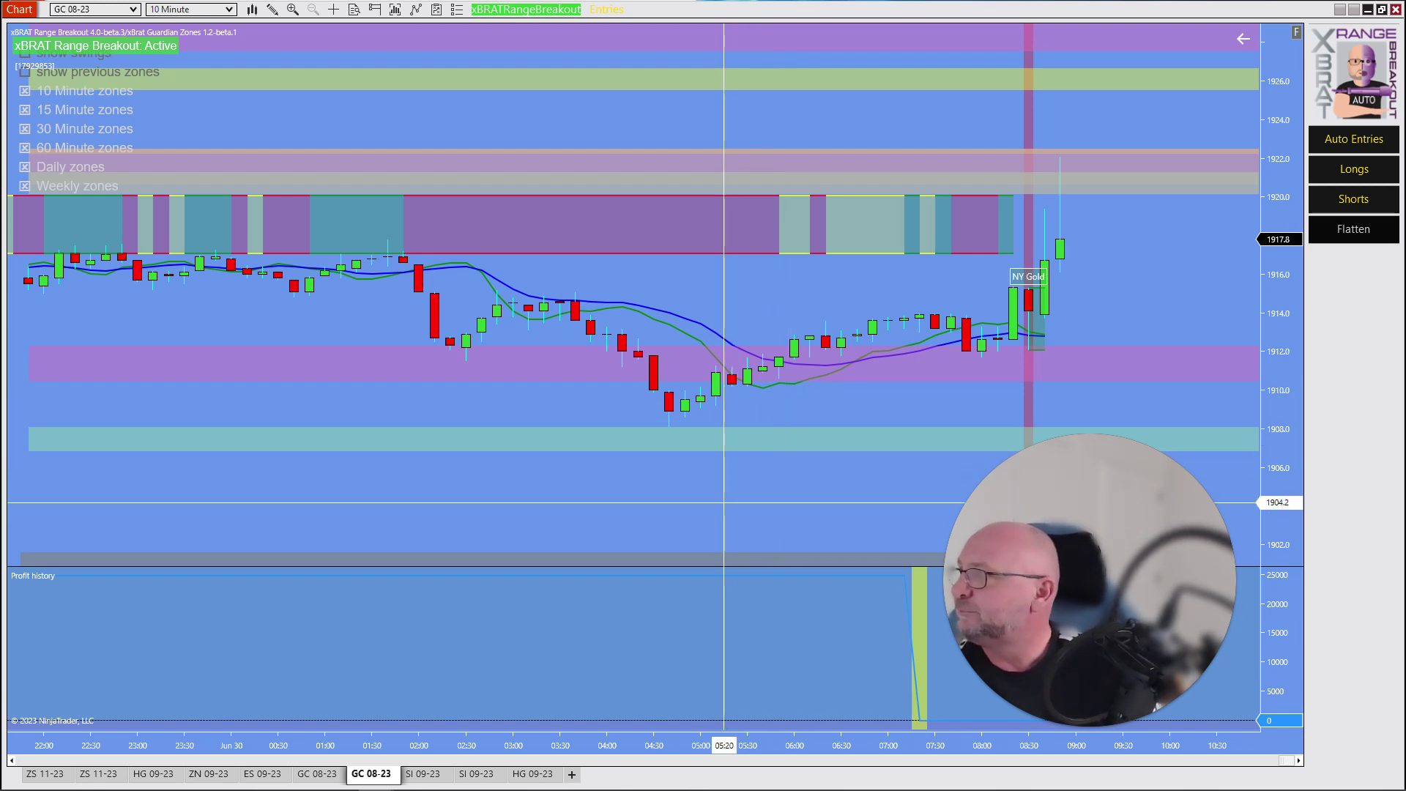
# - Check the open ZN 09-23 long's targets and stop, and compare the second SI 09-23 chart's long with the GC 08-23 charts
pyautogui.click(209, 773)
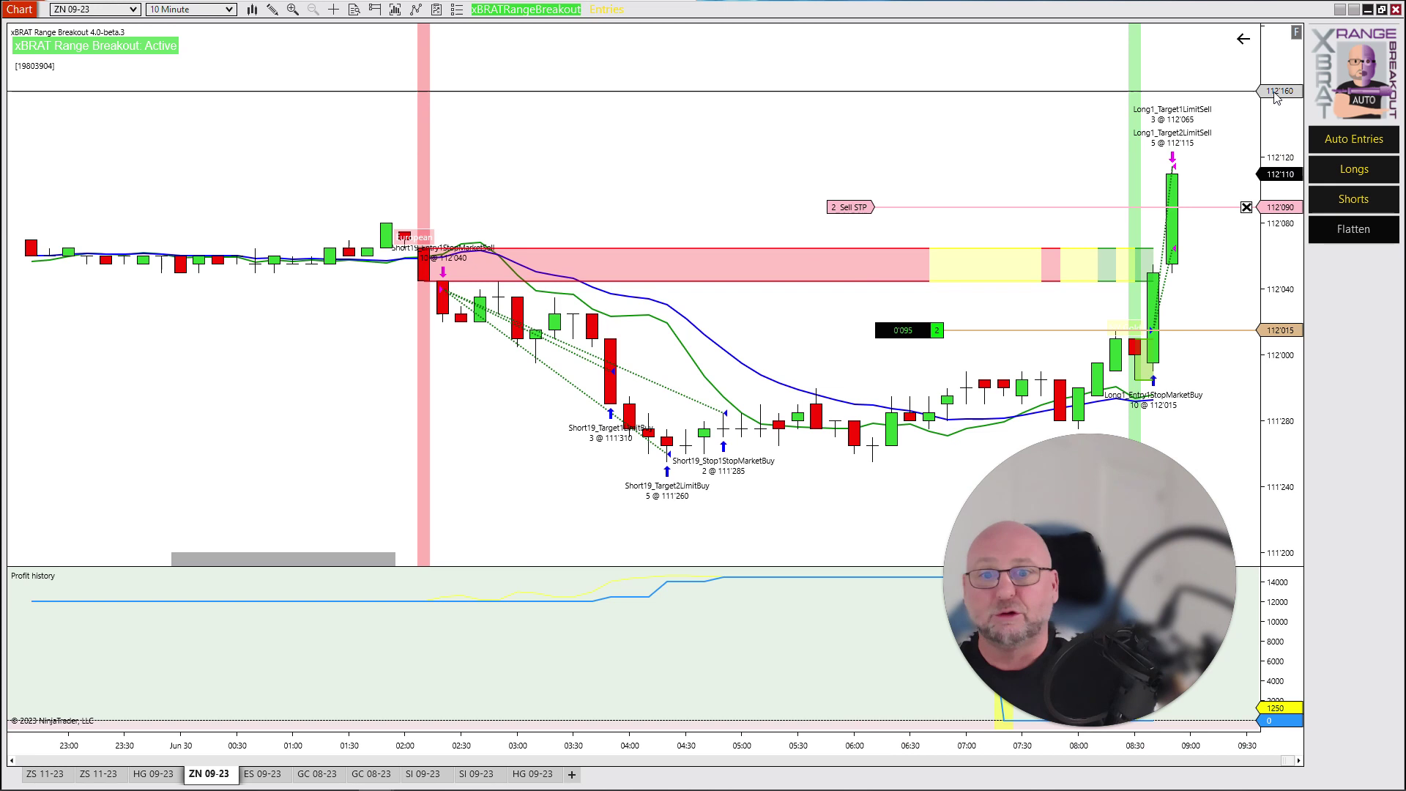
pyautogui.moveTo(1276, 97); pyautogui.dragTo(1265, 340)
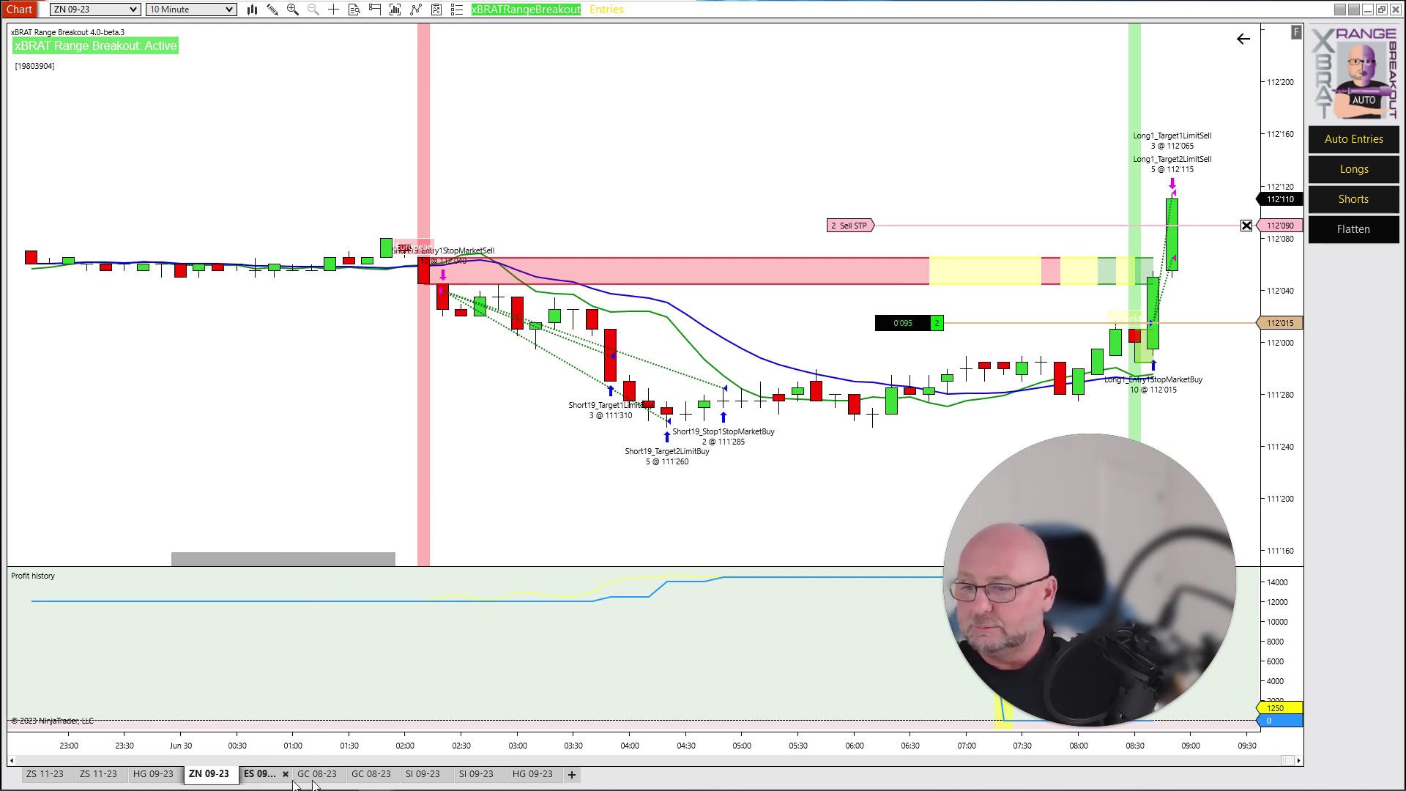
pyautogui.click(489, 776)
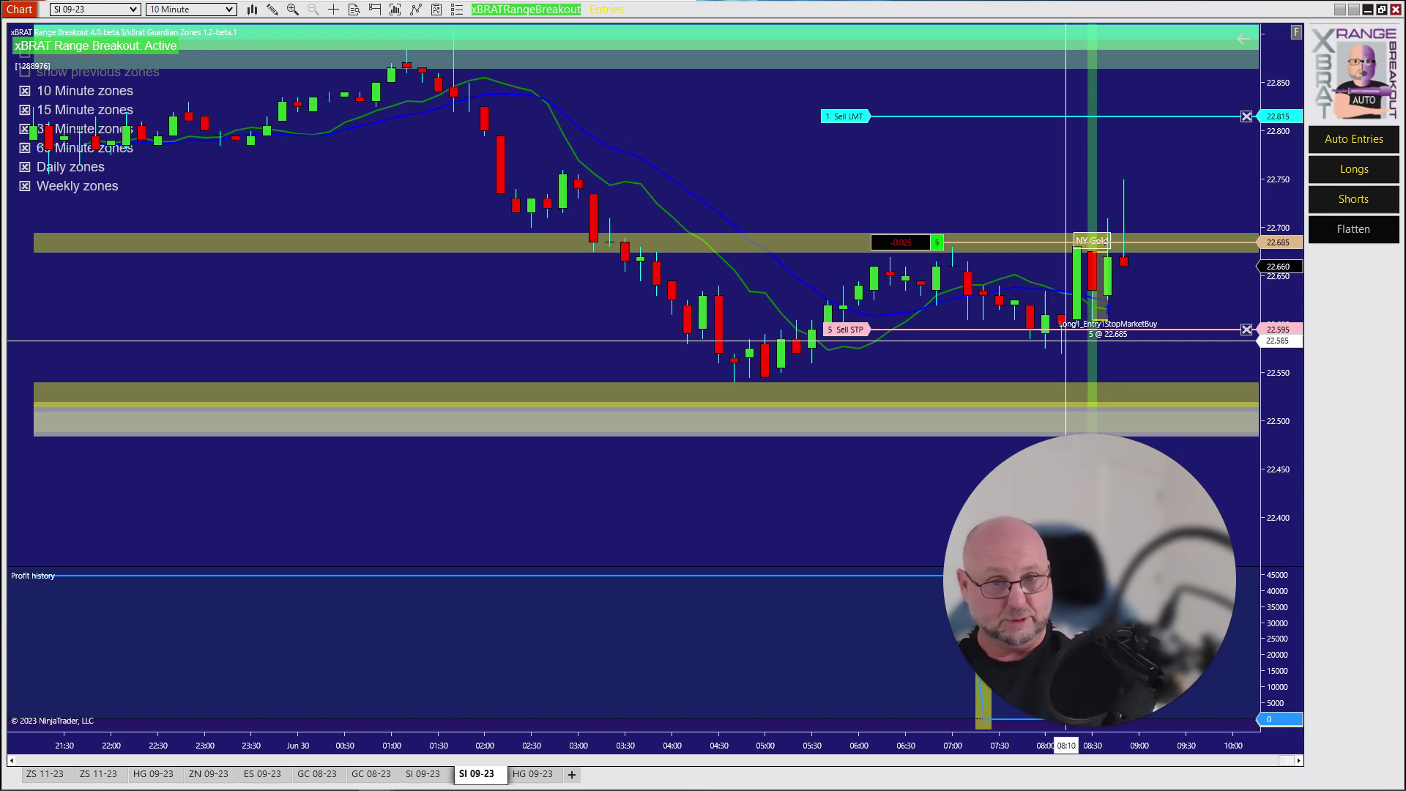
pyautogui.click(317, 775)
pyautogui.click(372, 774)
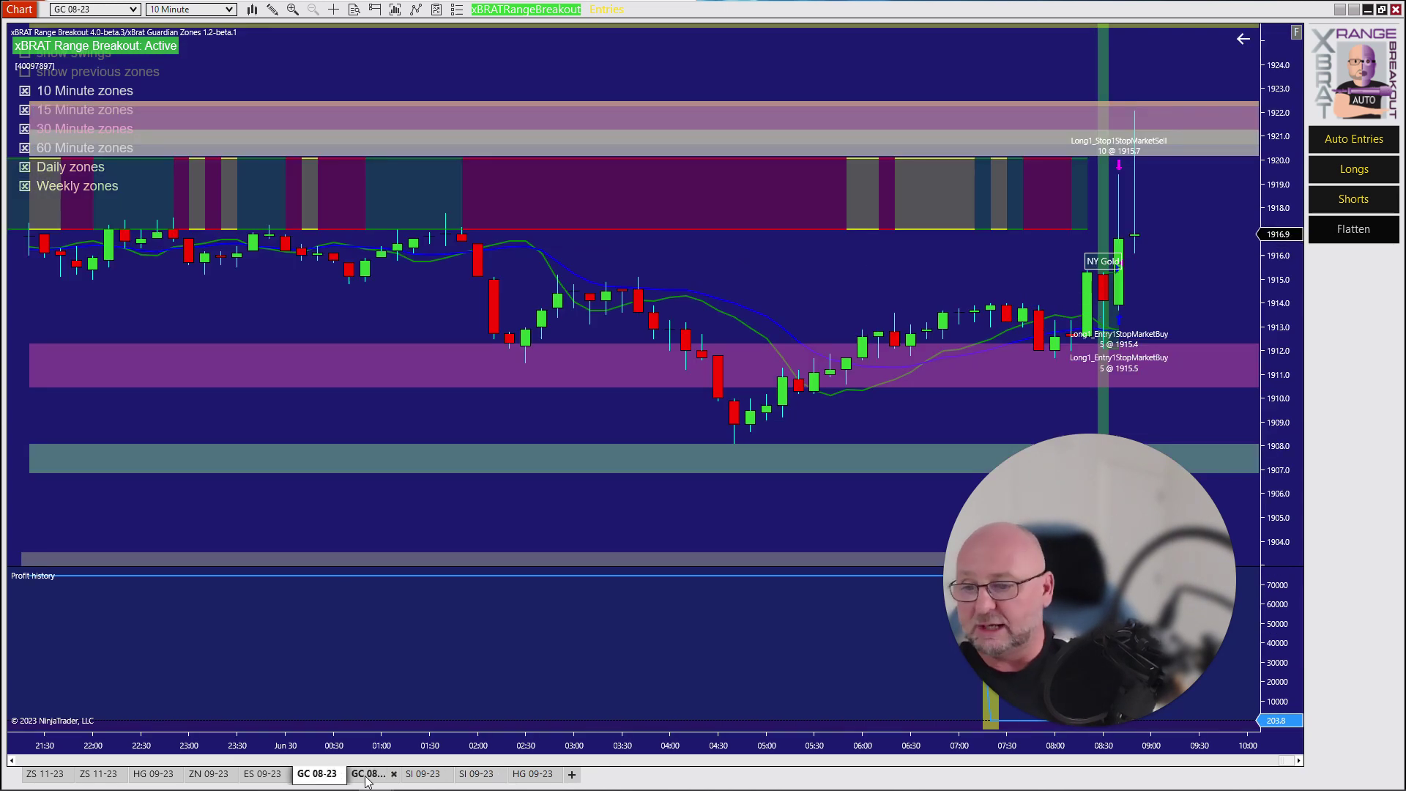
pyautogui.click(476, 774)
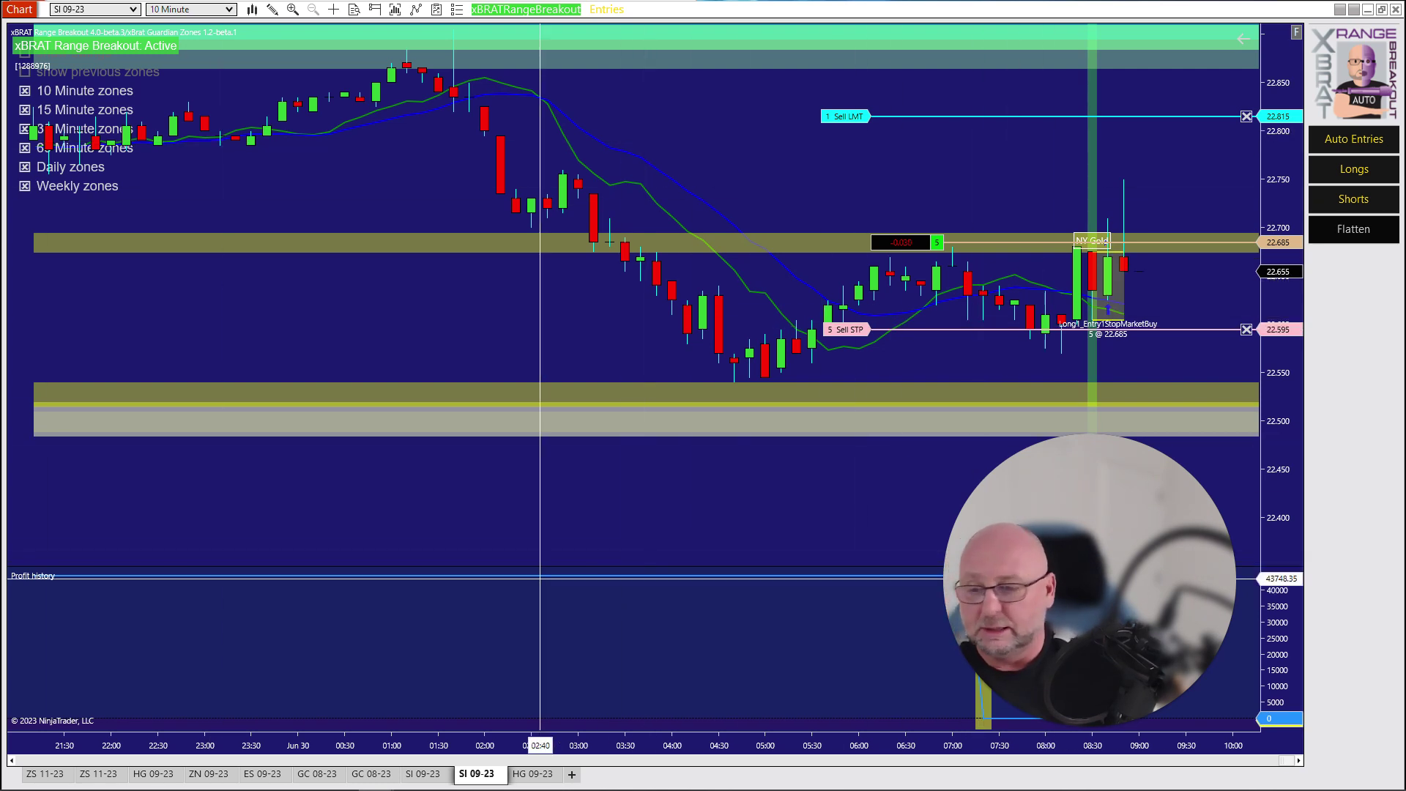
# - Rescale the ZN 09-23 chart's price axis to inspect the open long's remaining sell limit and sell stop orders
pyautogui.click(208, 774)
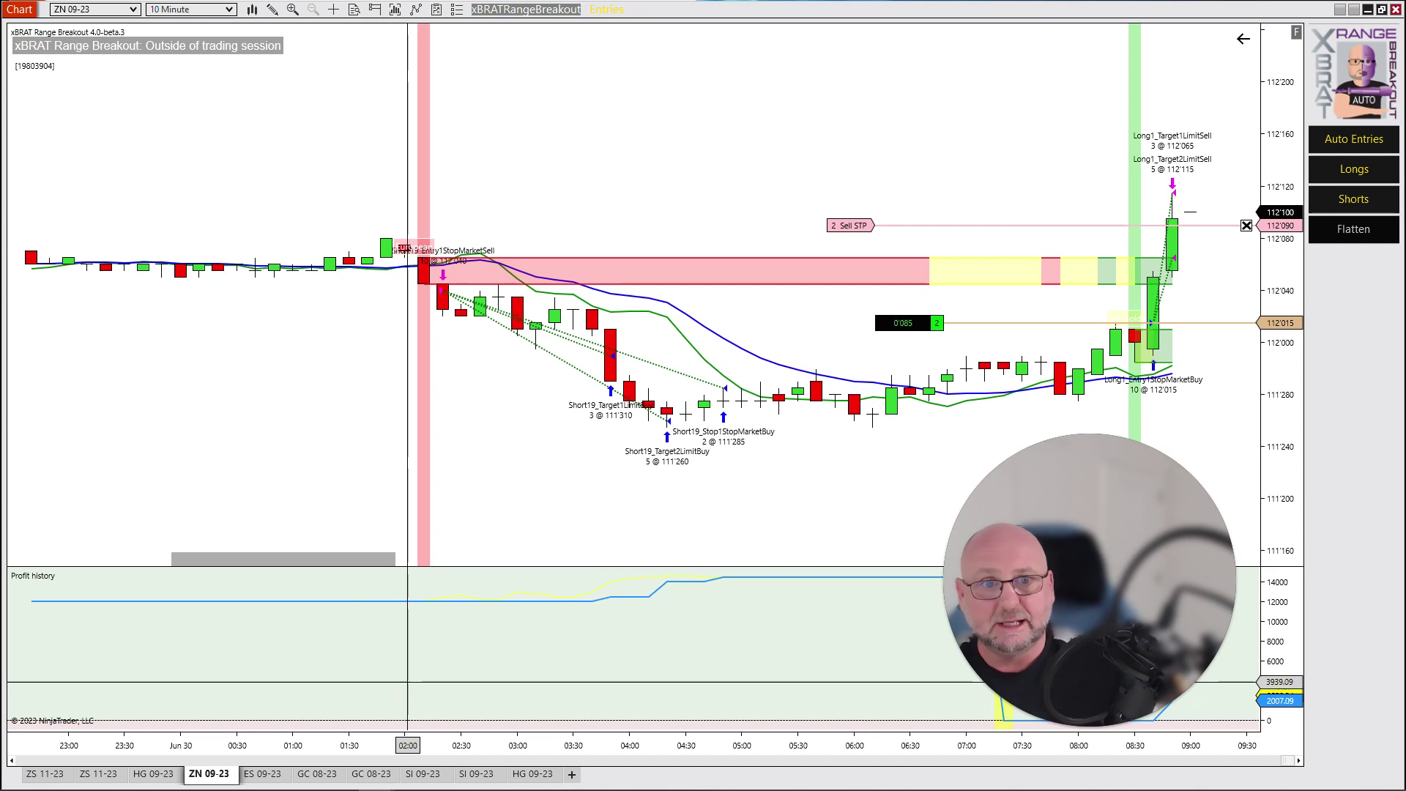
pyautogui.scroll(-1, 1150, 194)
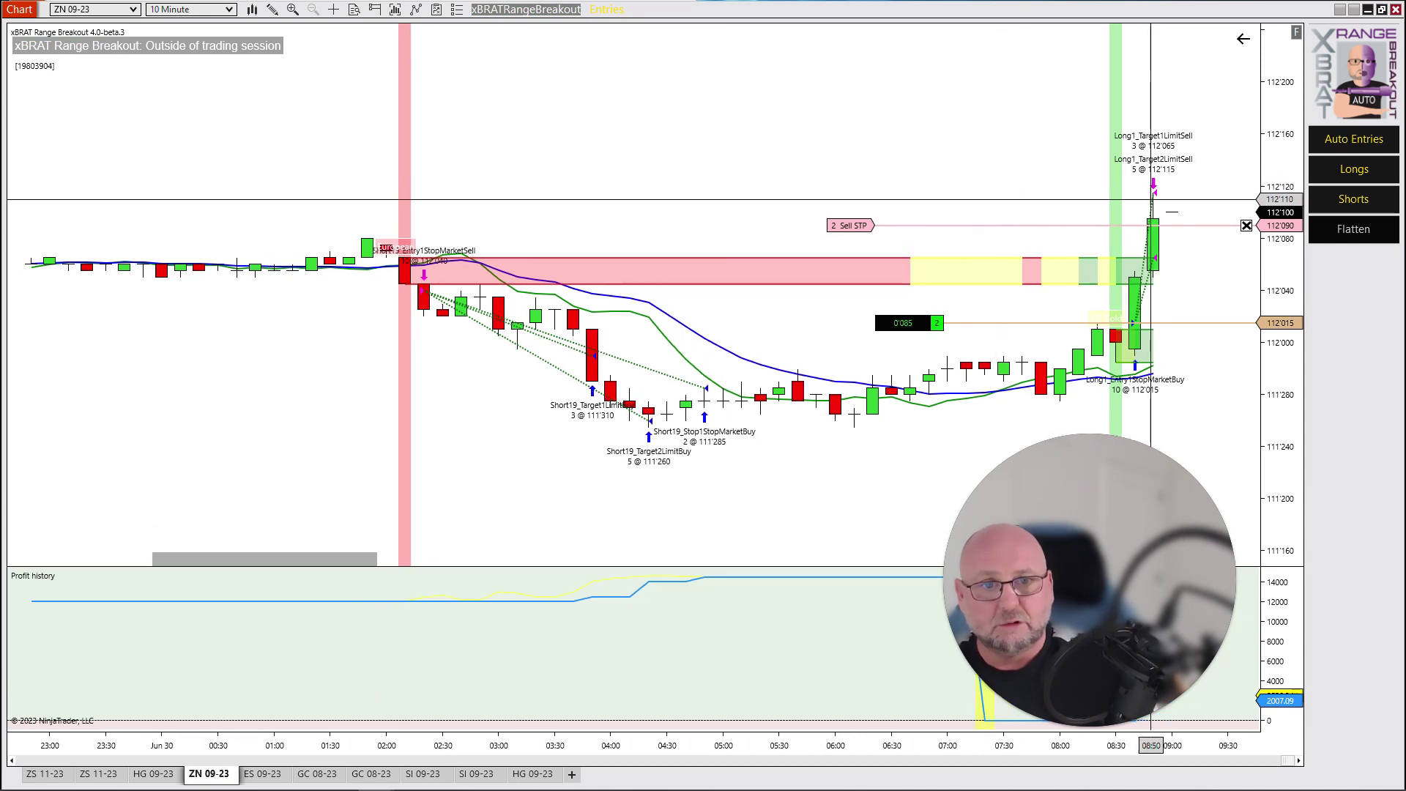
pyautogui.moveTo(1277, 155); pyautogui.dragTo(1278, 242)
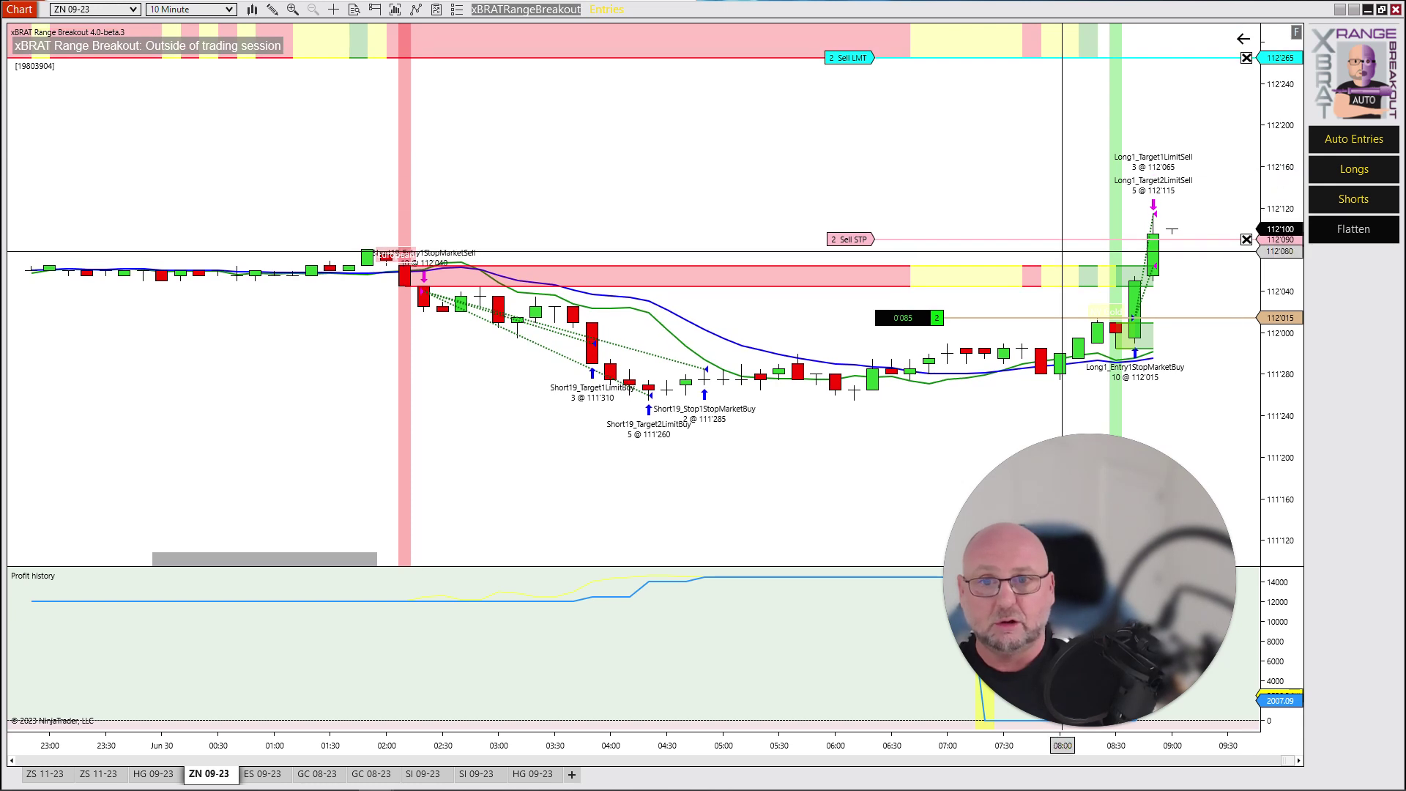
pyautogui.moveTo(1292, 408); pyautogui.dragTo(1294, 368)
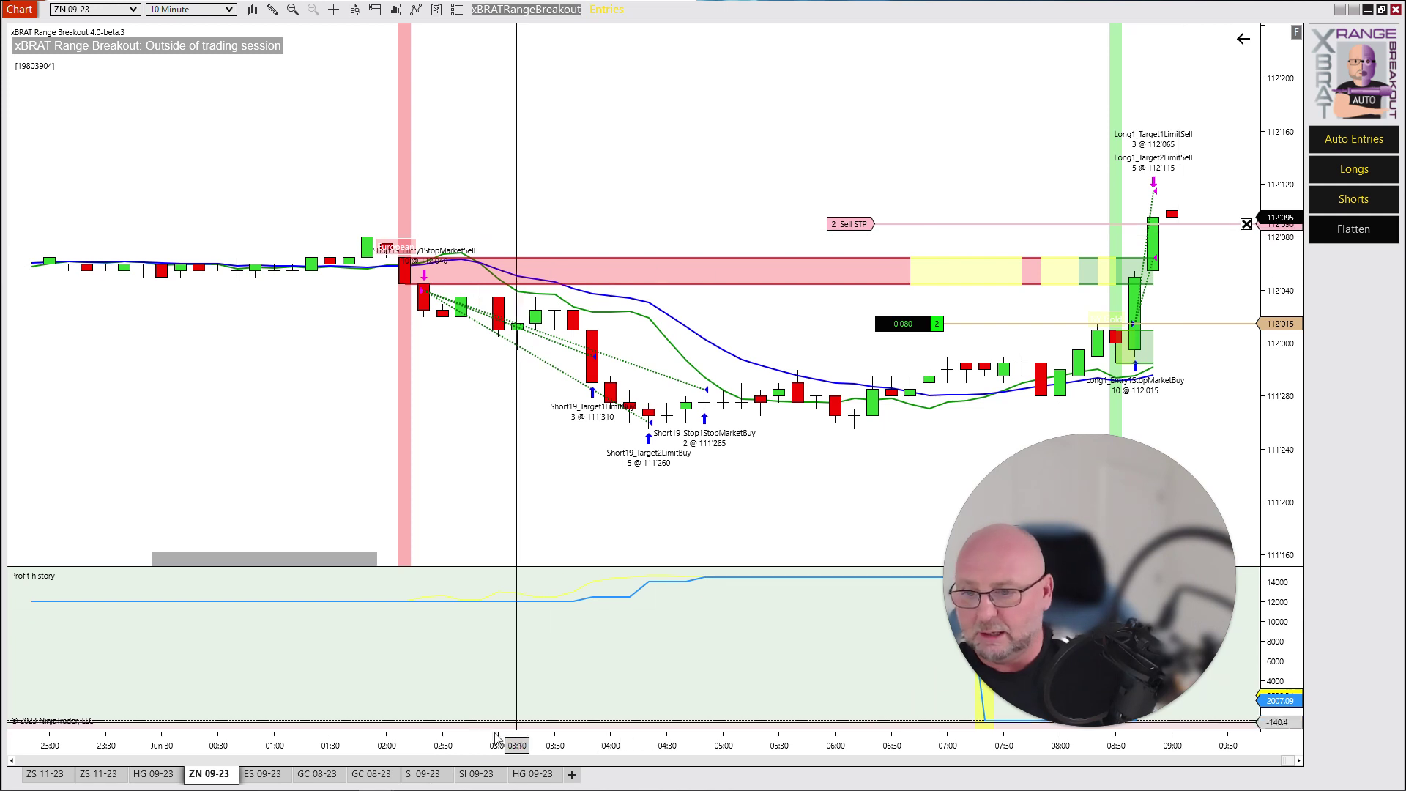
# - Flatten the open silver long on the second SI 09-23 chart
pyautogui.click(476, 774)
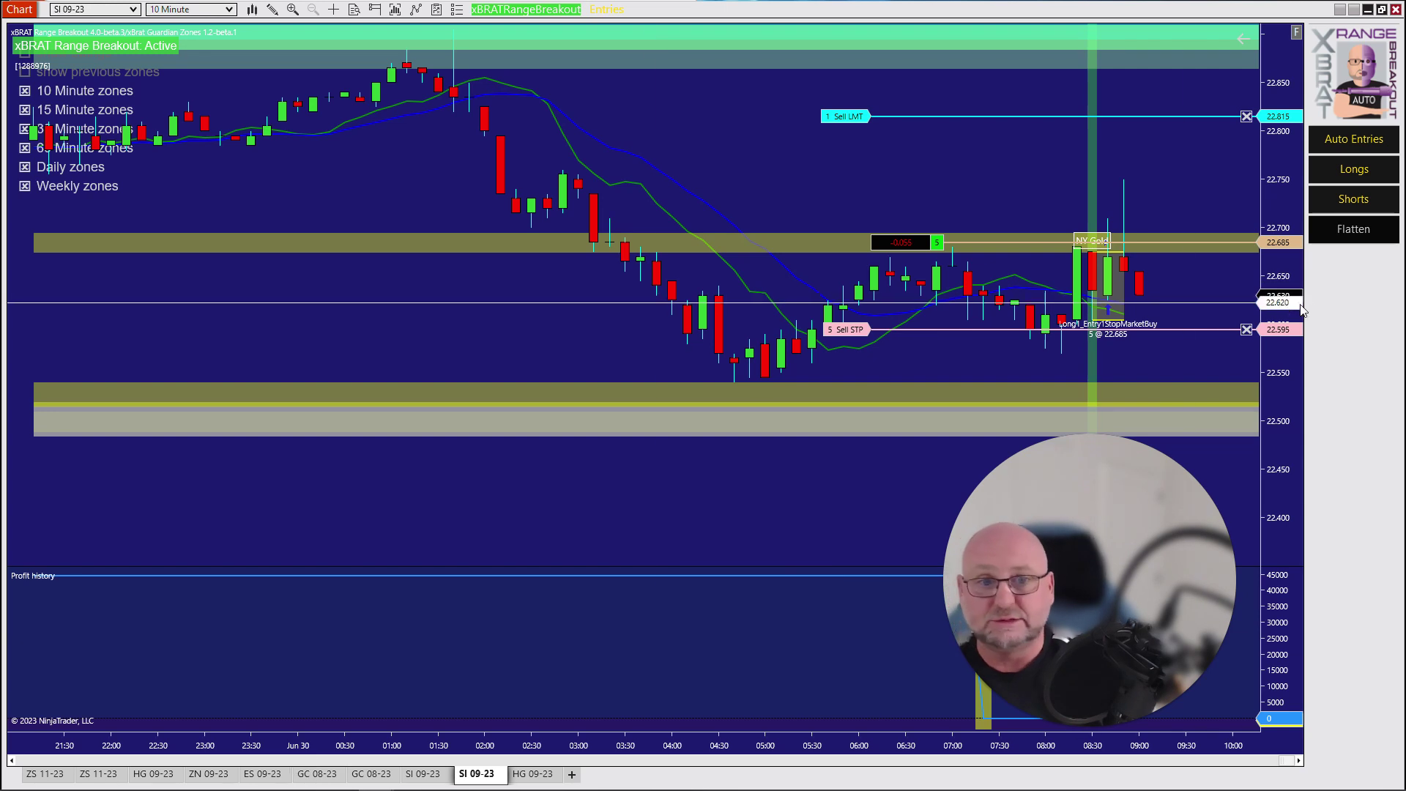
pyautogui.click(1354, 228)
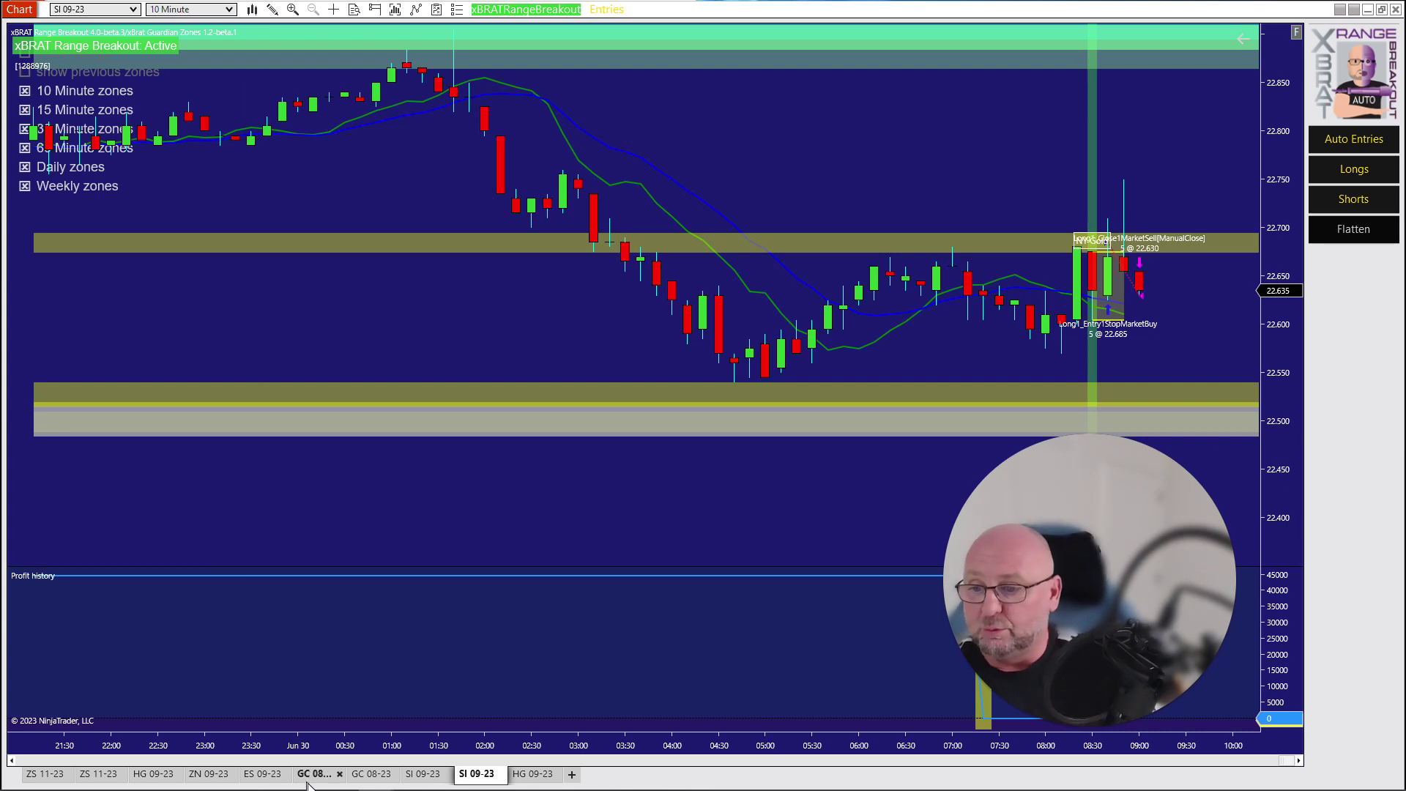
# - Check the second GC 08-23 chart, and compress the ZN 09-23 price scale to review its Long1 entry and exits
pyautogui.click(371, 773)
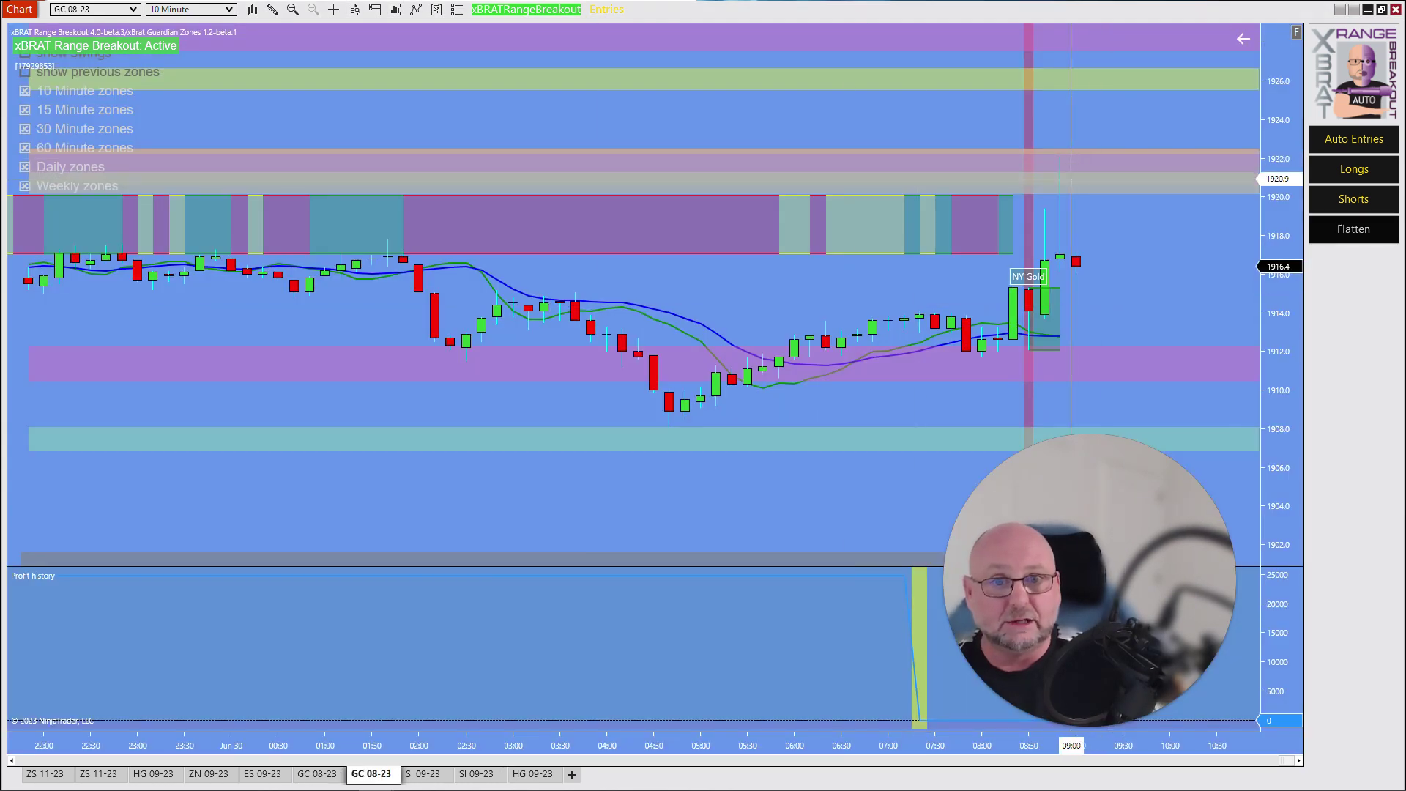
pyautogui.click(196, 774)
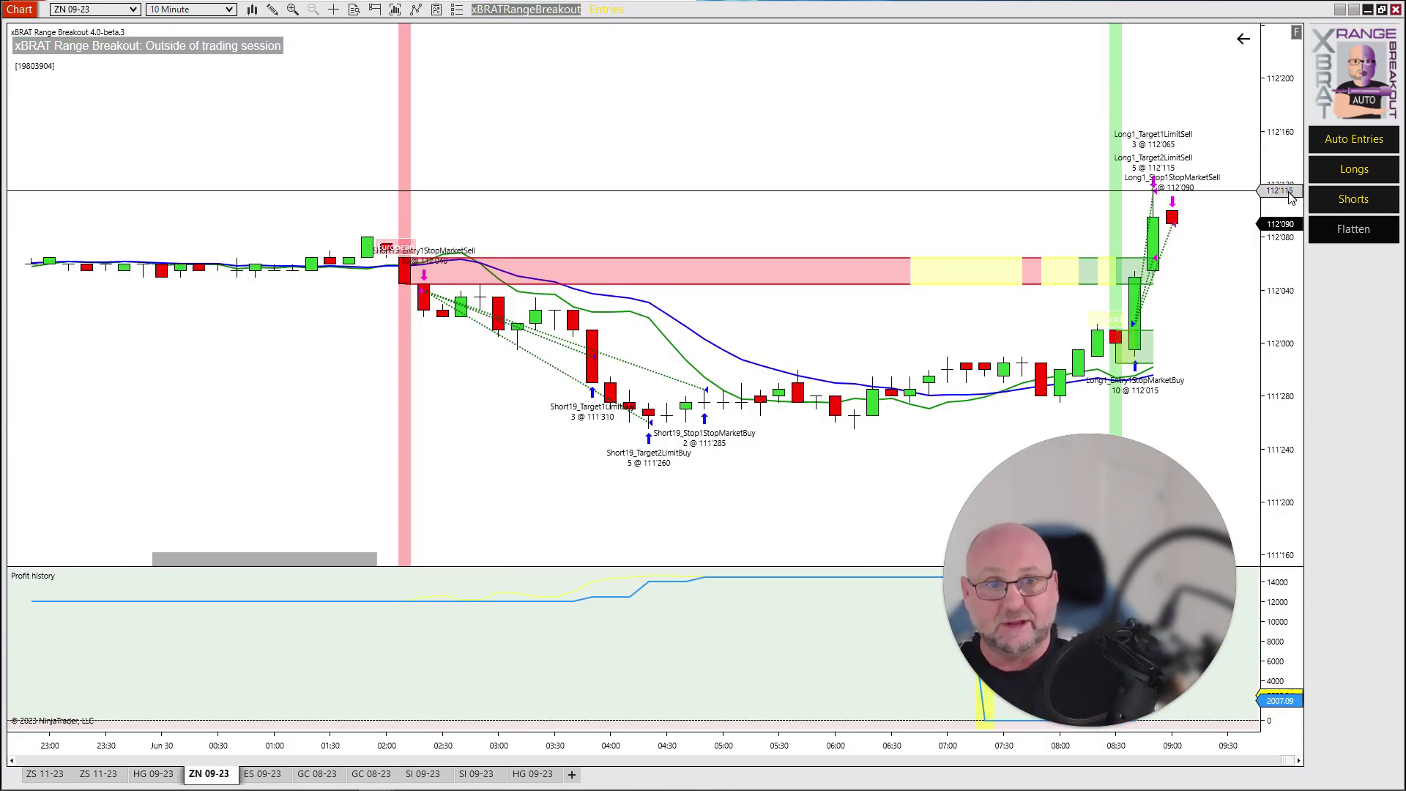
pyautogui.moveTo(1278, 191); pyautogui.dragTo(1277, 254)
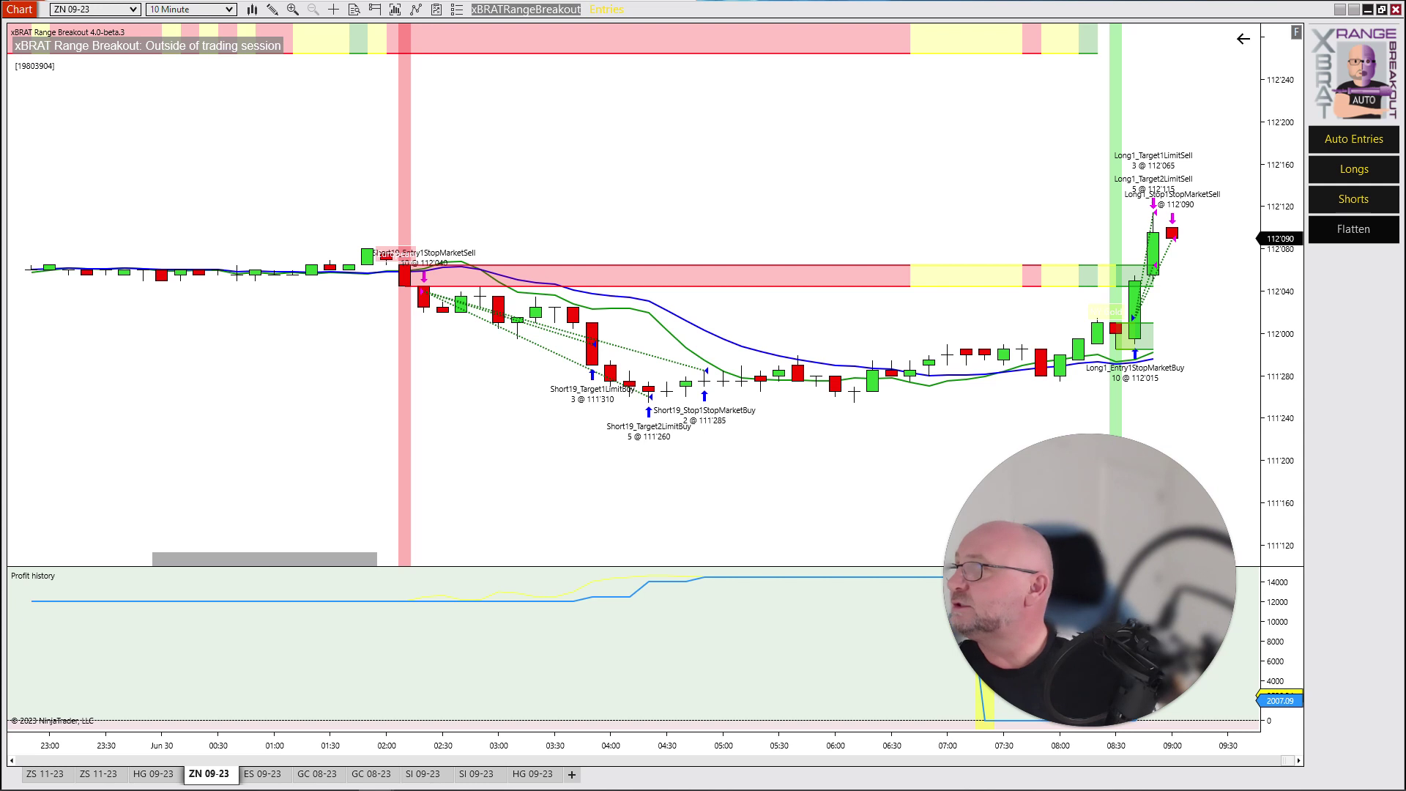